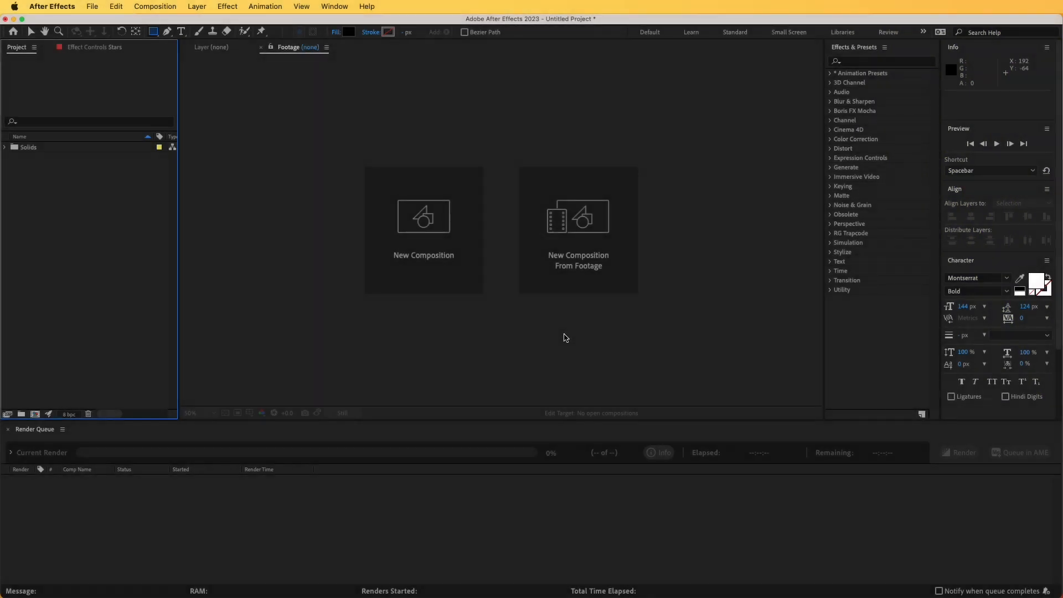
Create a 1920x1080, 25 fps composition named Animation and turn off its transparency grid
click(433, 241)
text(Animation)
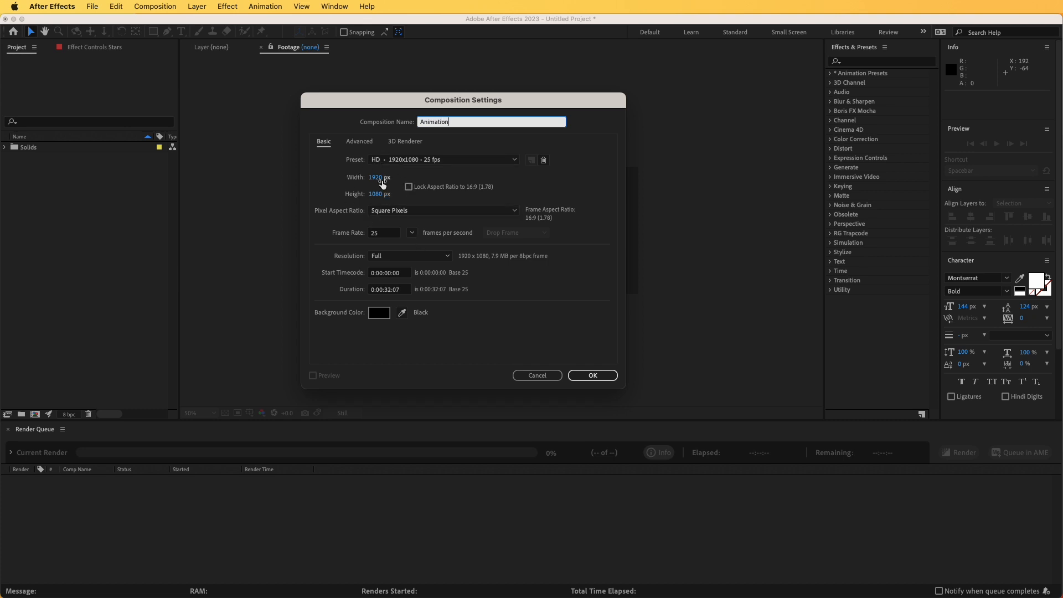
click(595, 377)
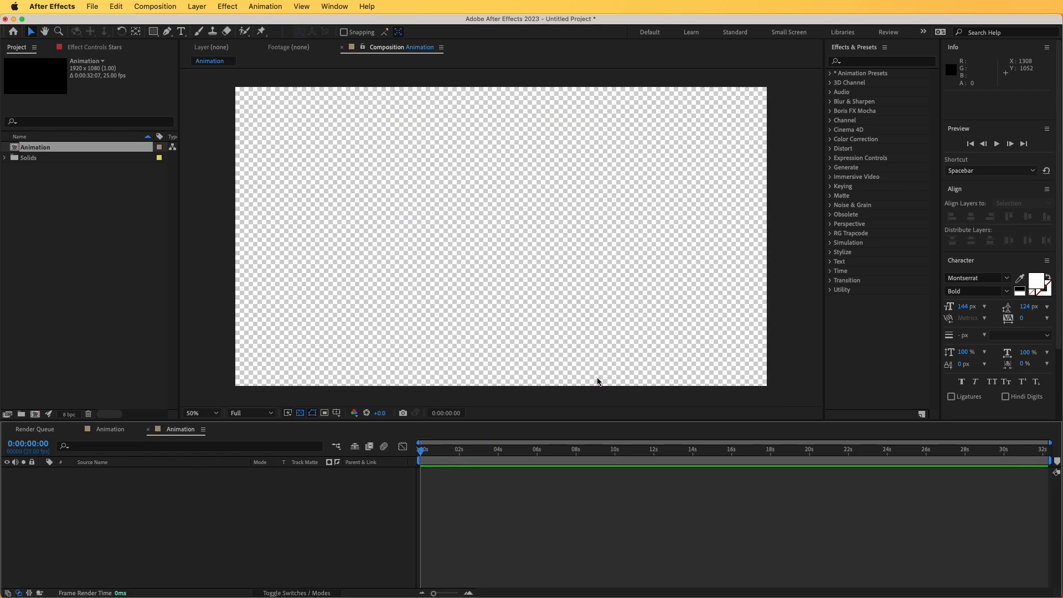
click(300, 413)
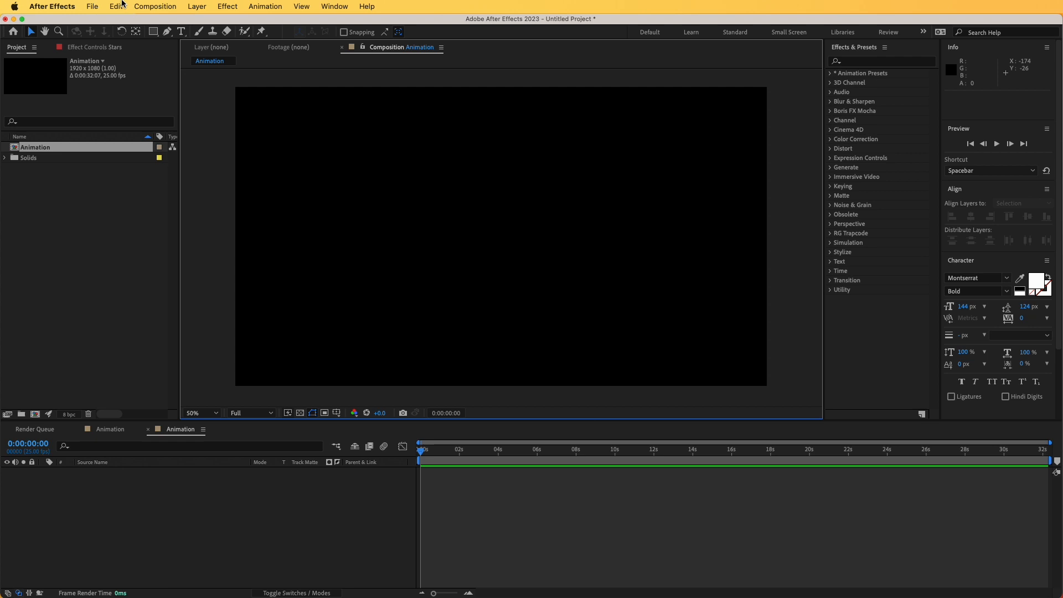
Draw a circle about 1173 px wide in the lower part of the composition with the Ellipse tool
click(153, 32)
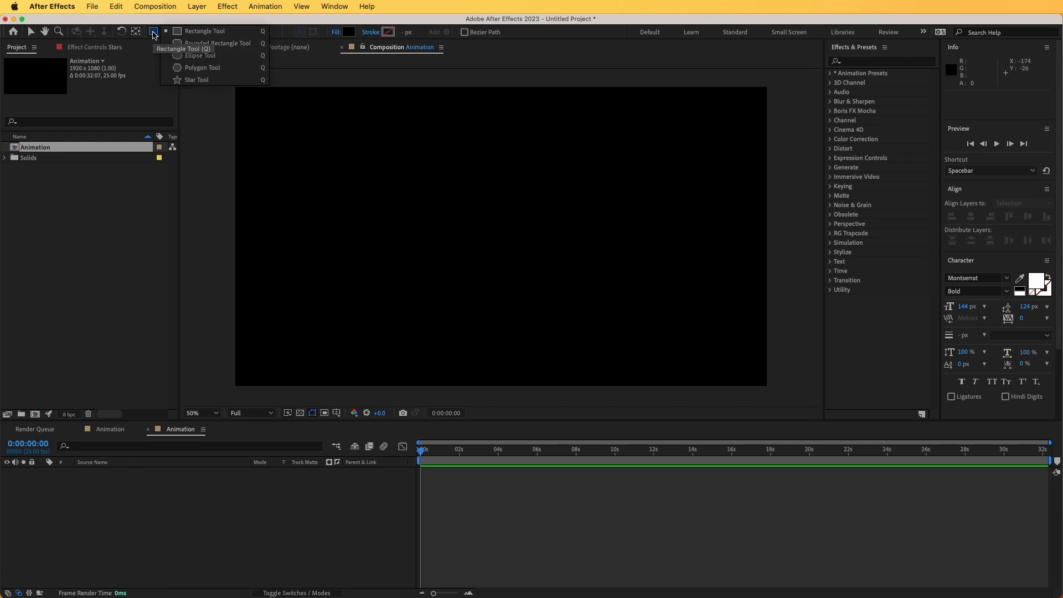
click(195, 56)
drag(382, 206, 689, 435)
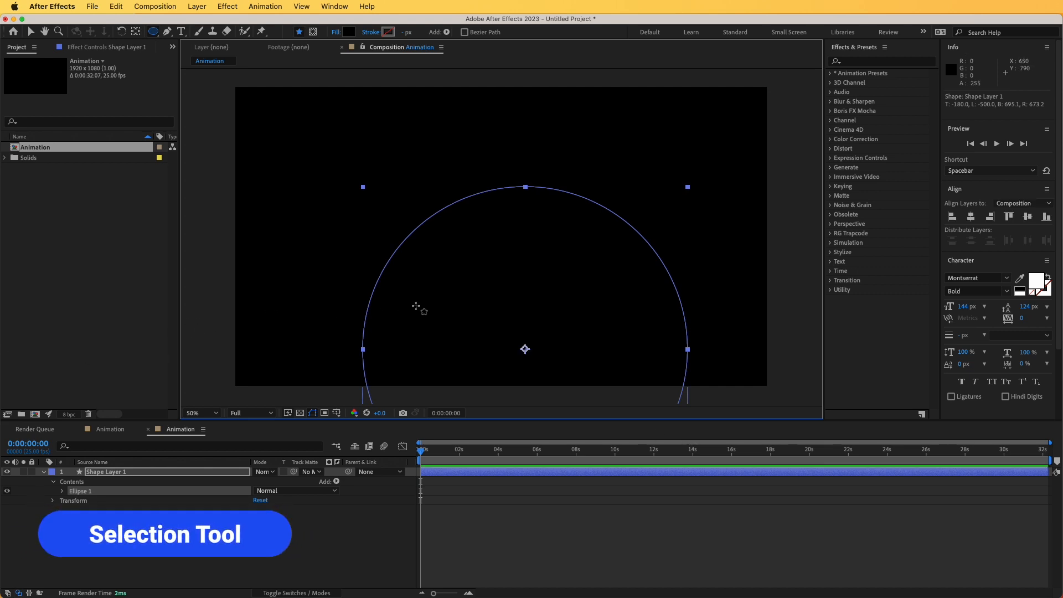
Align the circle to the composition's bottom edge and lower it so only its upper half stays in frame
key(v)
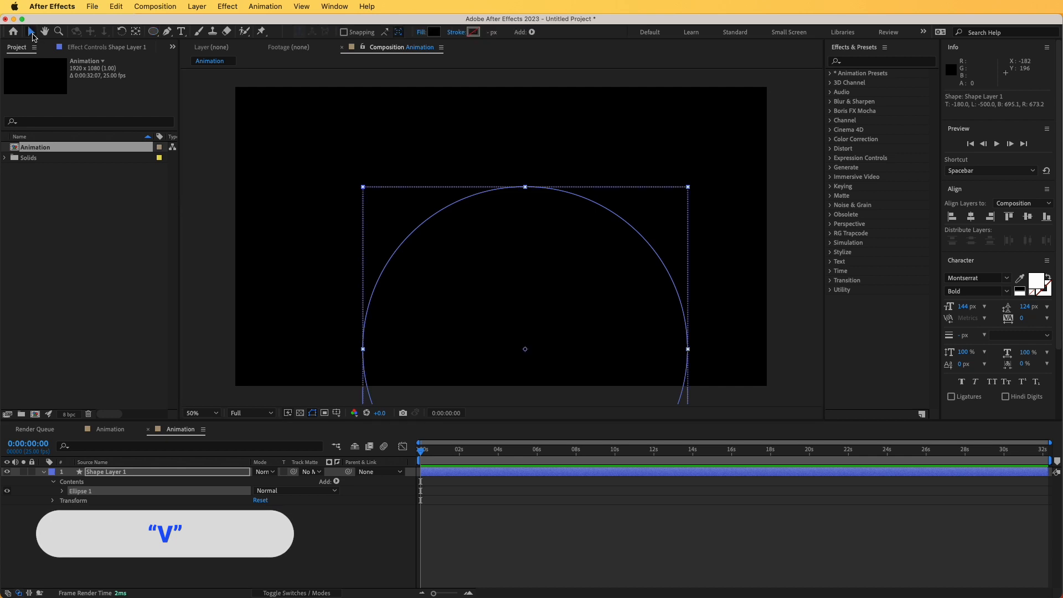
drag(545, 278, 528, 215)
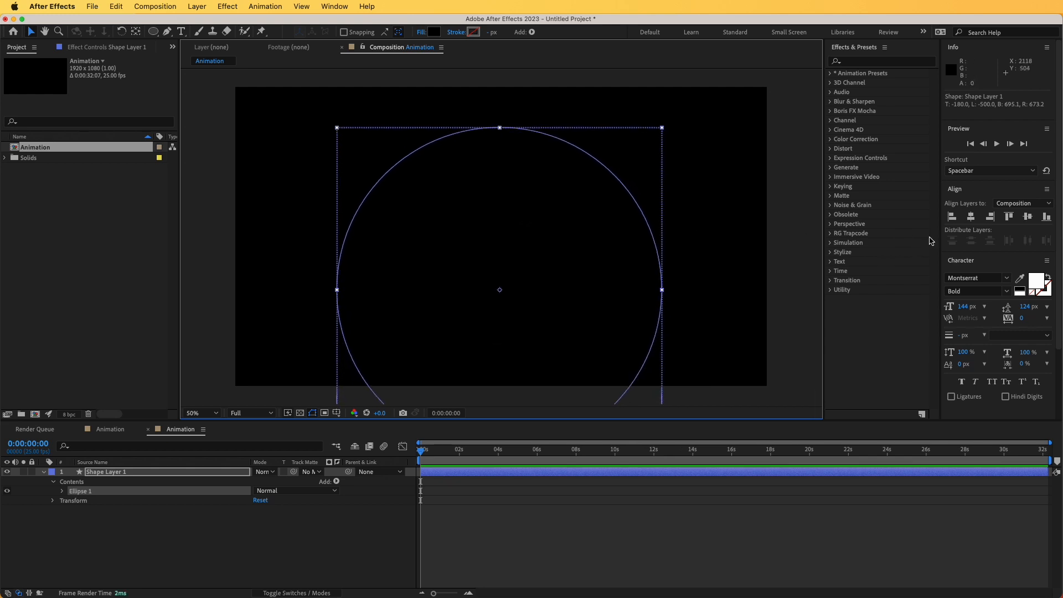
click(1046, 217)
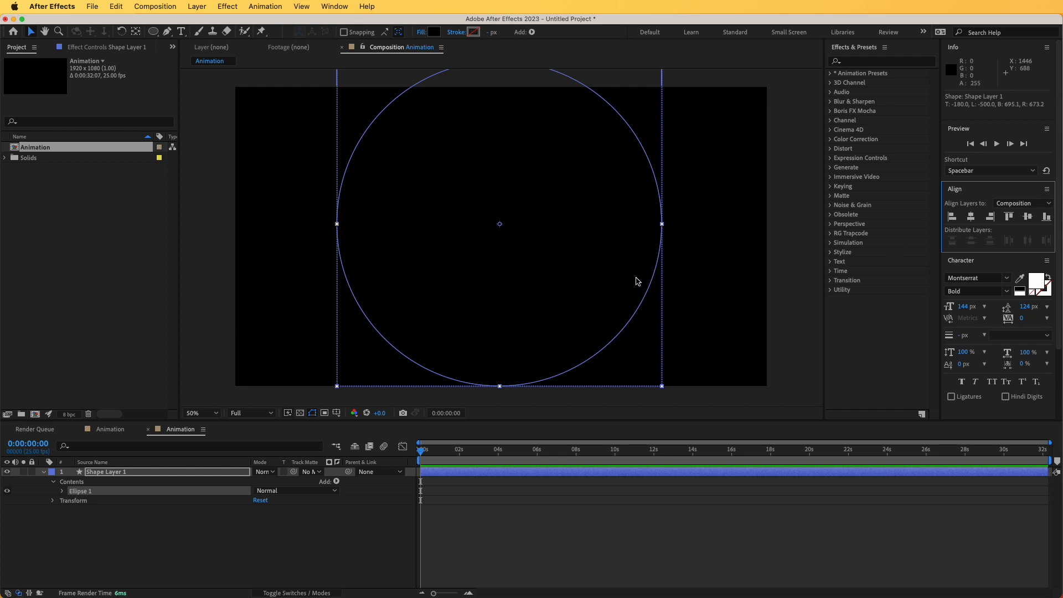
drag(491, 130, 493, 293)
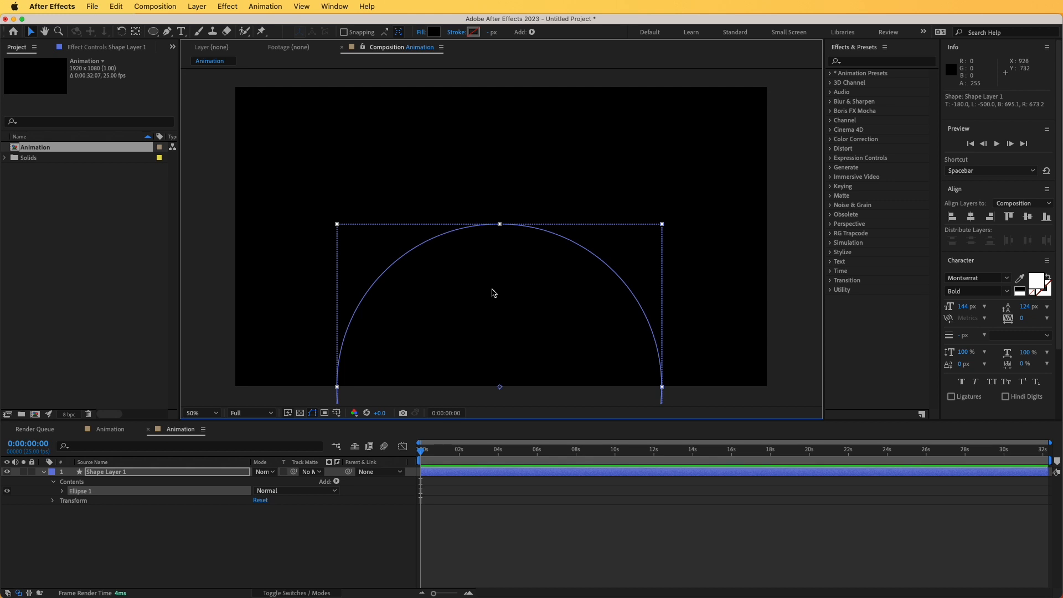
Set the circle's fill to light green 73D478
click(434, 33)
click(540, 259)
drag(436, 206, 450, 190)
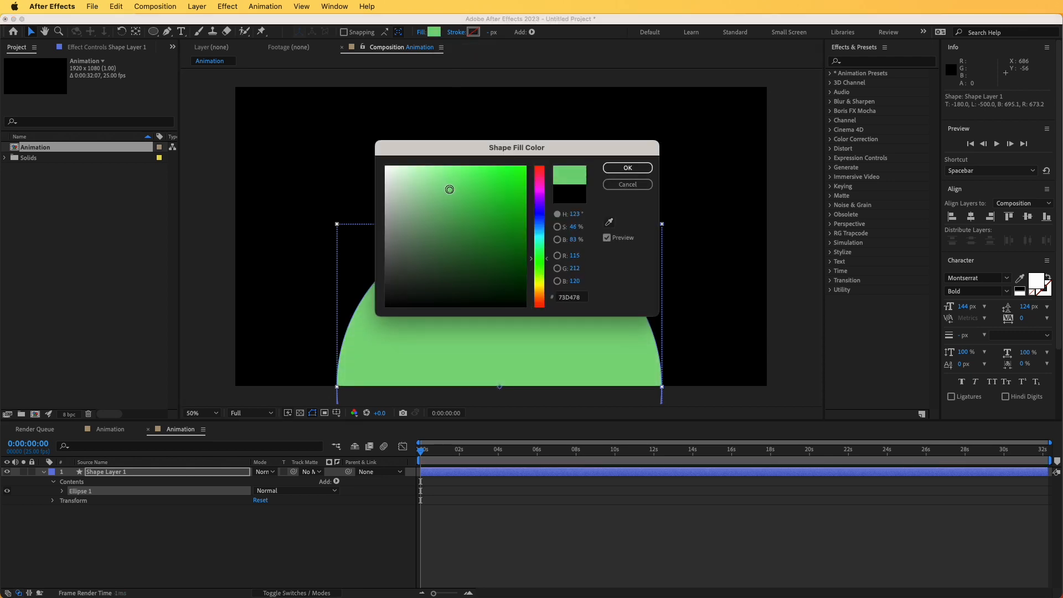
click(627, 168)
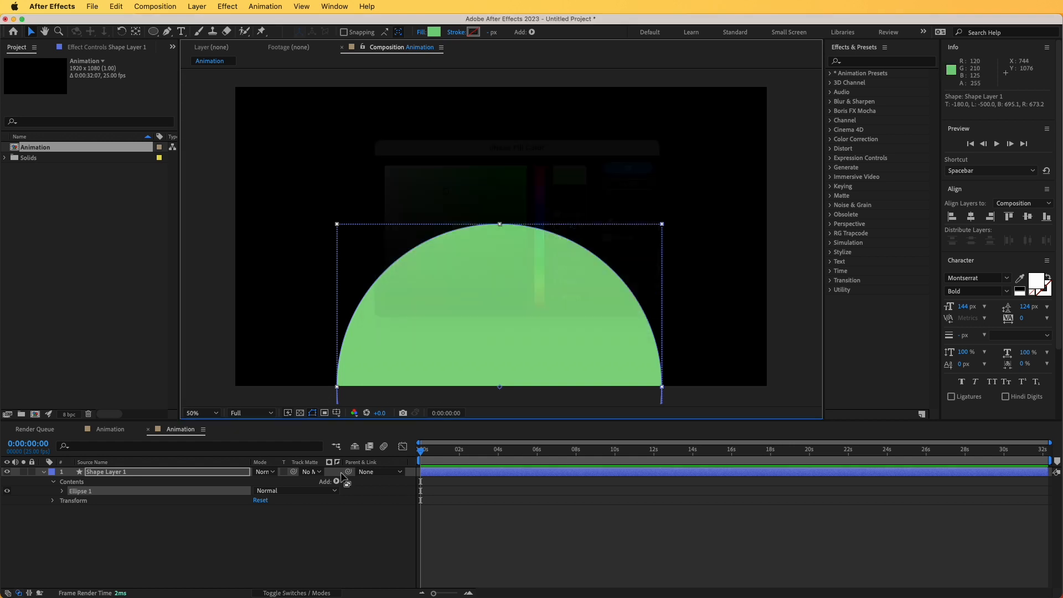
Expand the Ellipse 1 properties of Shape Layer 1 and make Stroke 1 visible
click(94, 474)
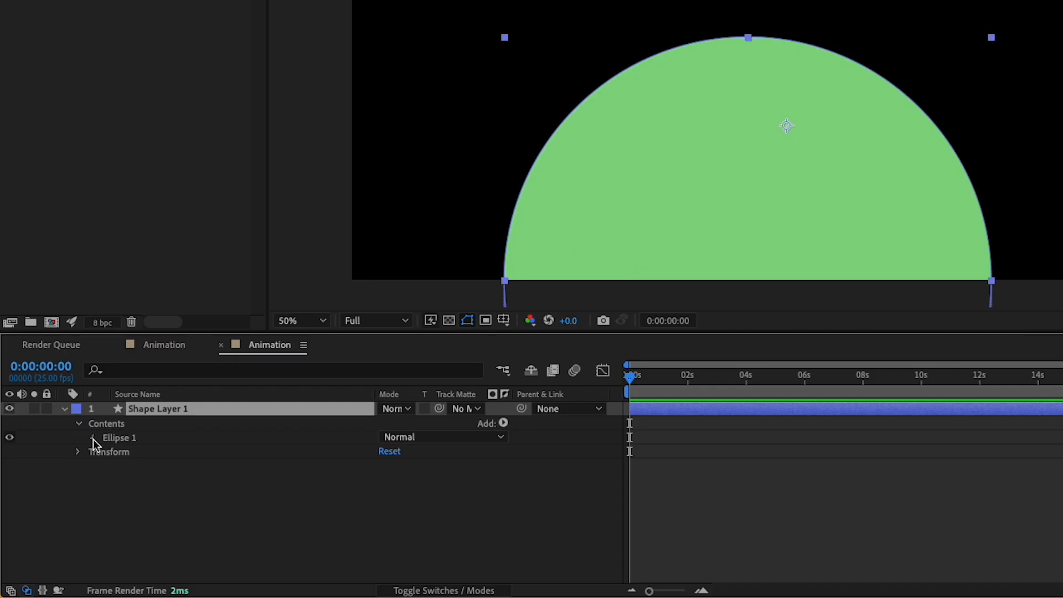
click(93, 438)
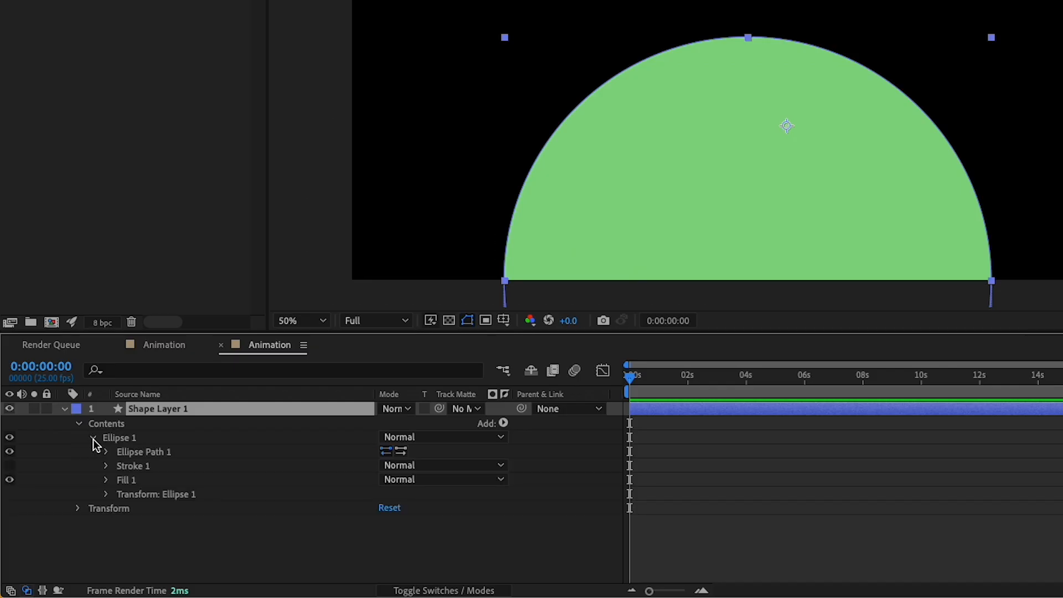
click(125, 466)
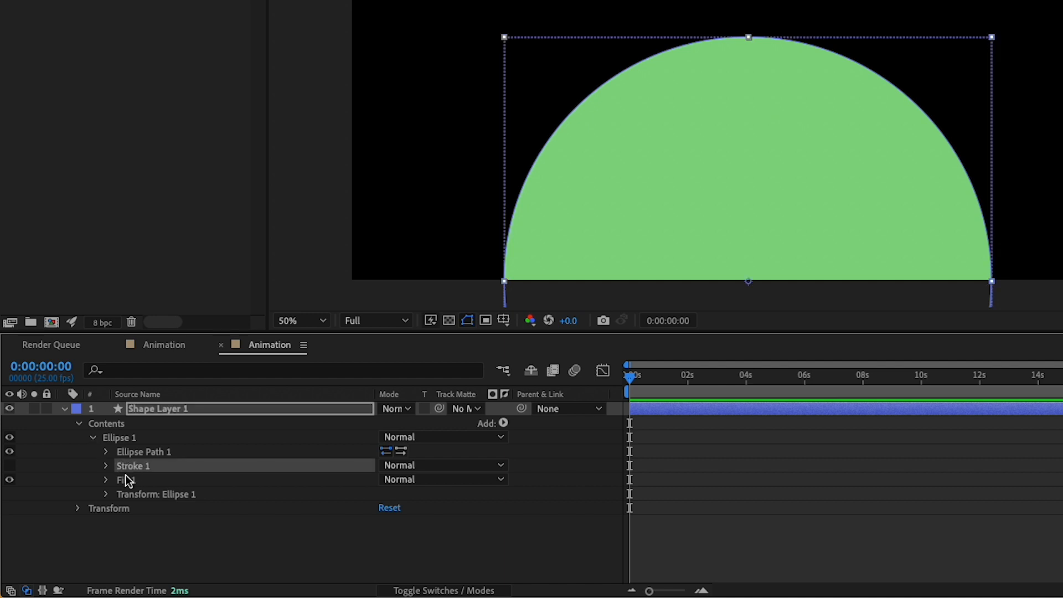
click(10, 465)
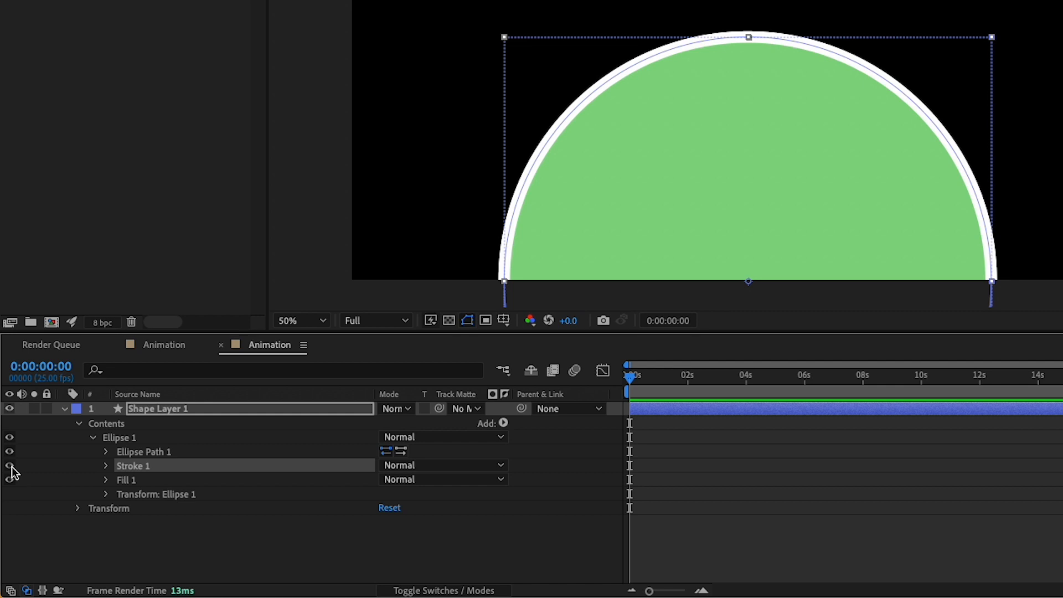
click(9, 465)
click(9, 466)
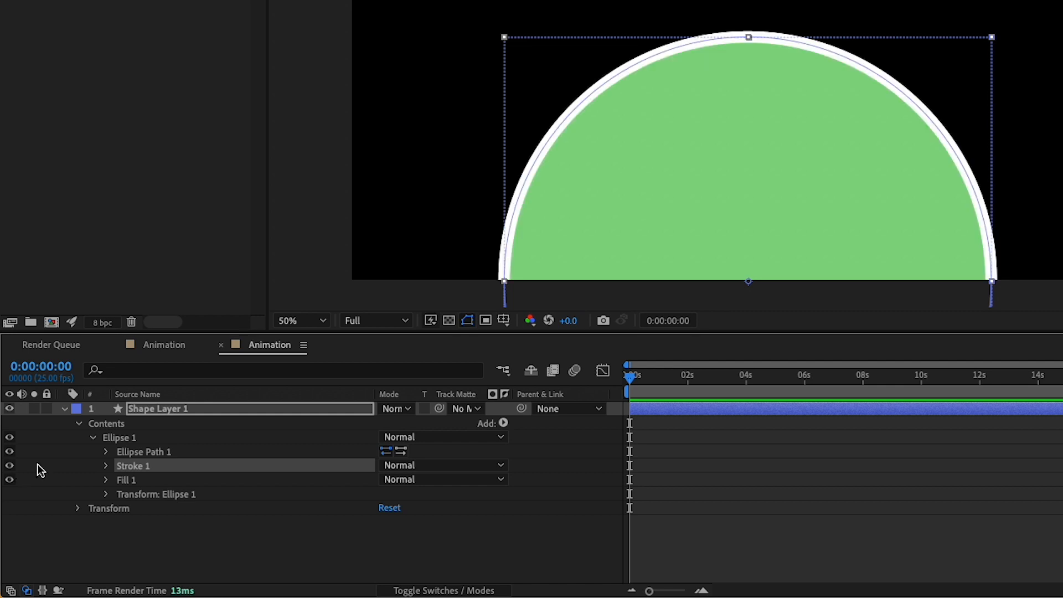
Set the ellipse's stroke width to 239 and its stroke colour to dark grey 3F3F3F
click(106, 465)
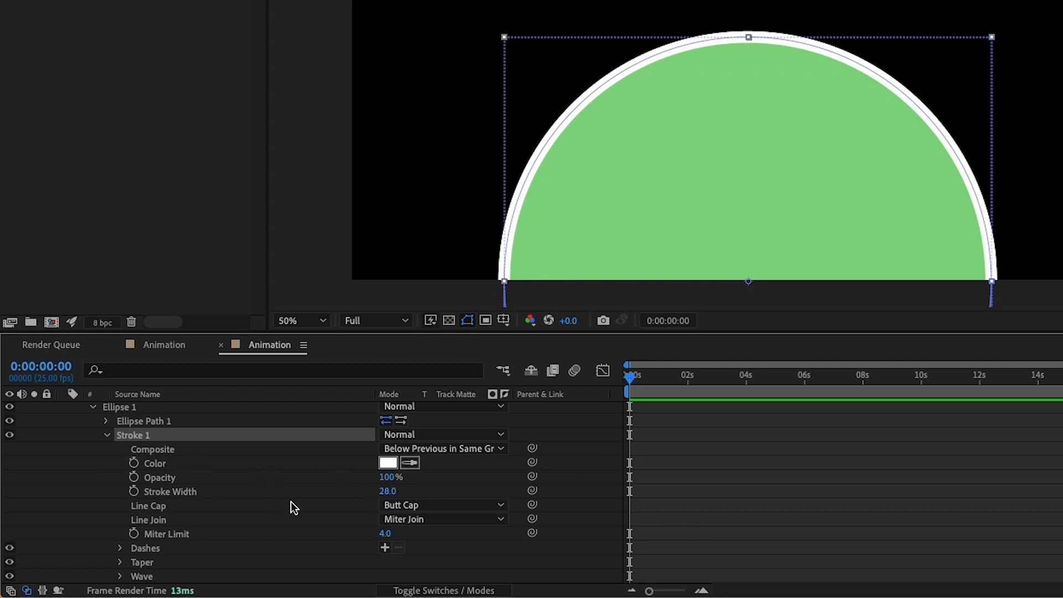
mouse_move(387, 491)
mouse_down()
mouse_move(569, 489)
mouse_move(525, 499)
mouse_up()
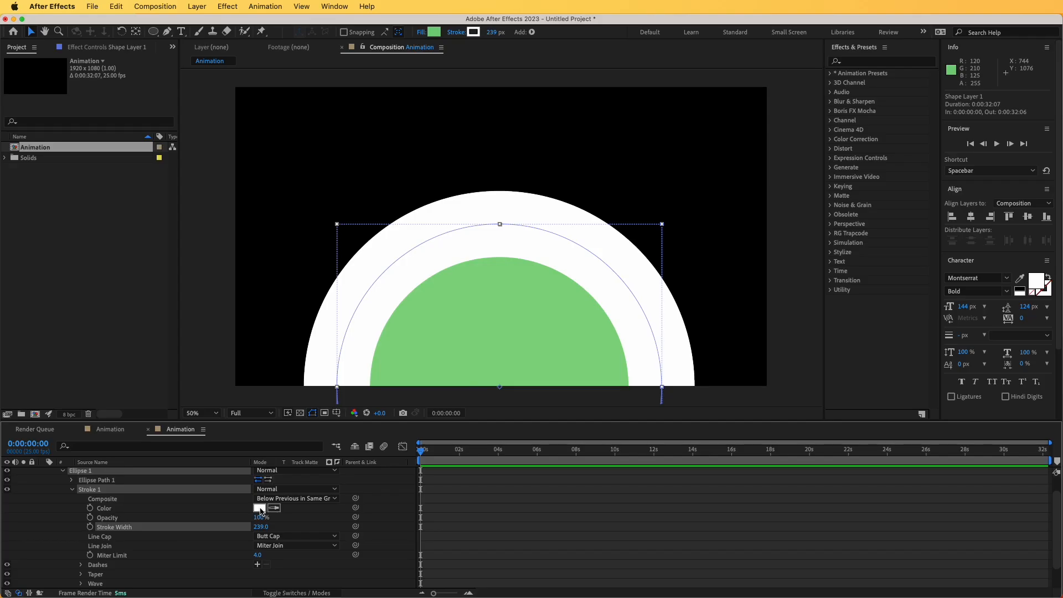
click(389, 463)
click(413, 205)
drag(413, 205, 361, 262)
click(619, 168)
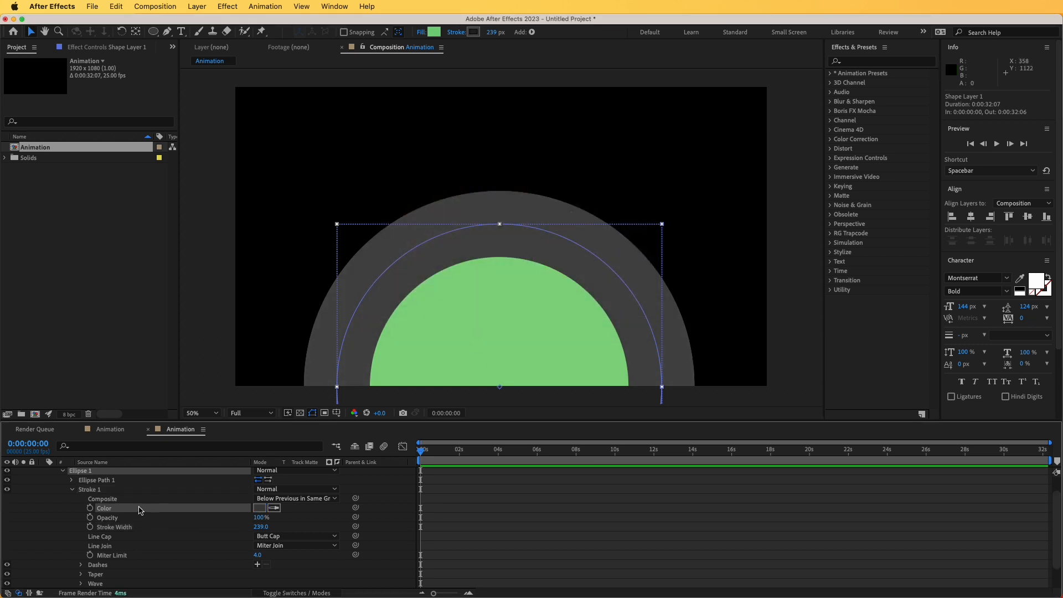
Collapse Shape Layer 1 and rename it World Base
scroll(139, 508, up, 2)
click(102, 472)
key(u)
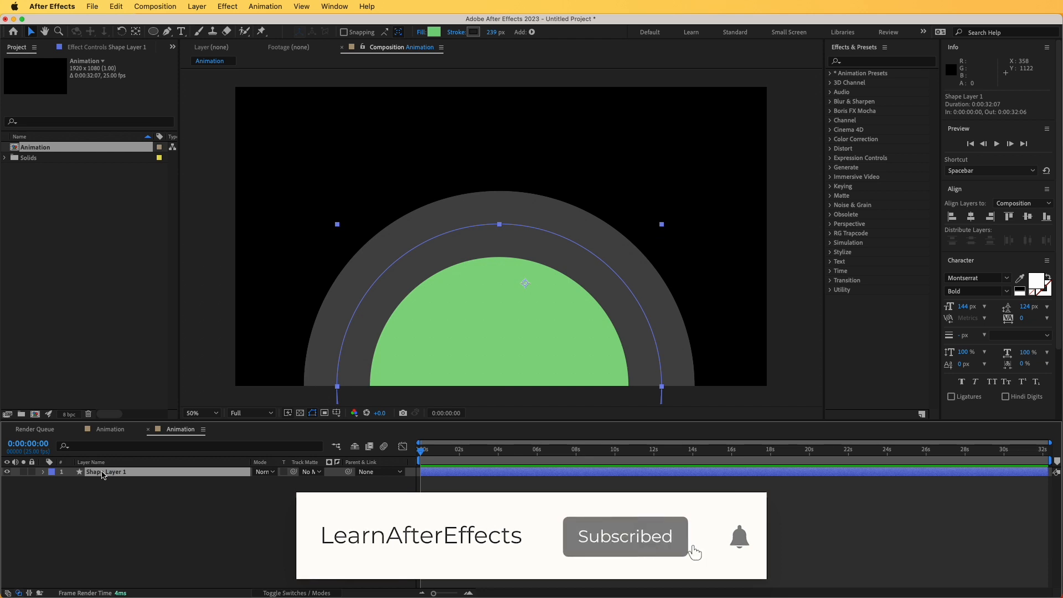
key(Return)
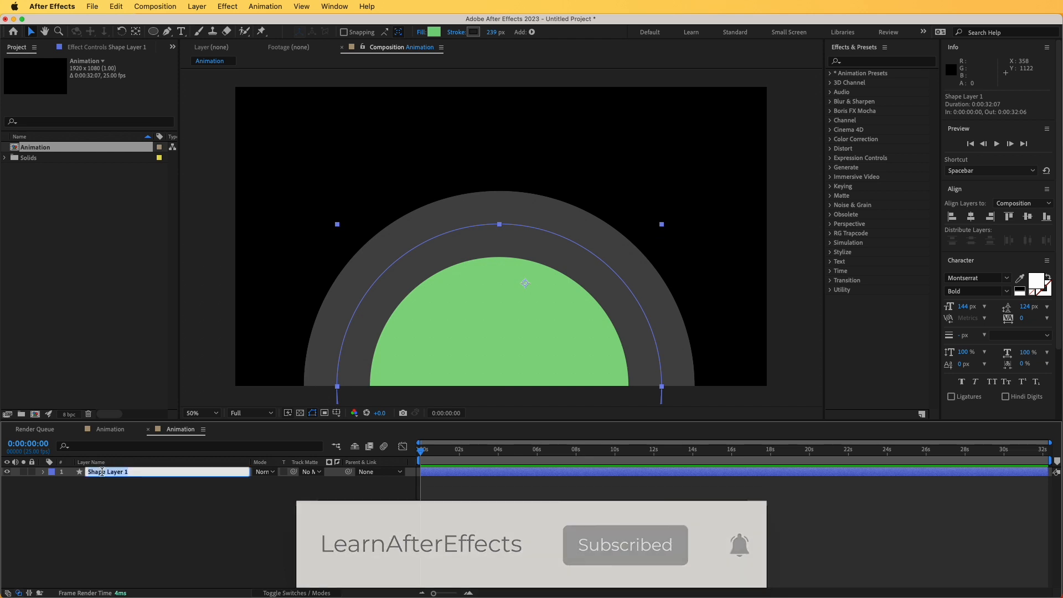
text(World Base)
key(Return)
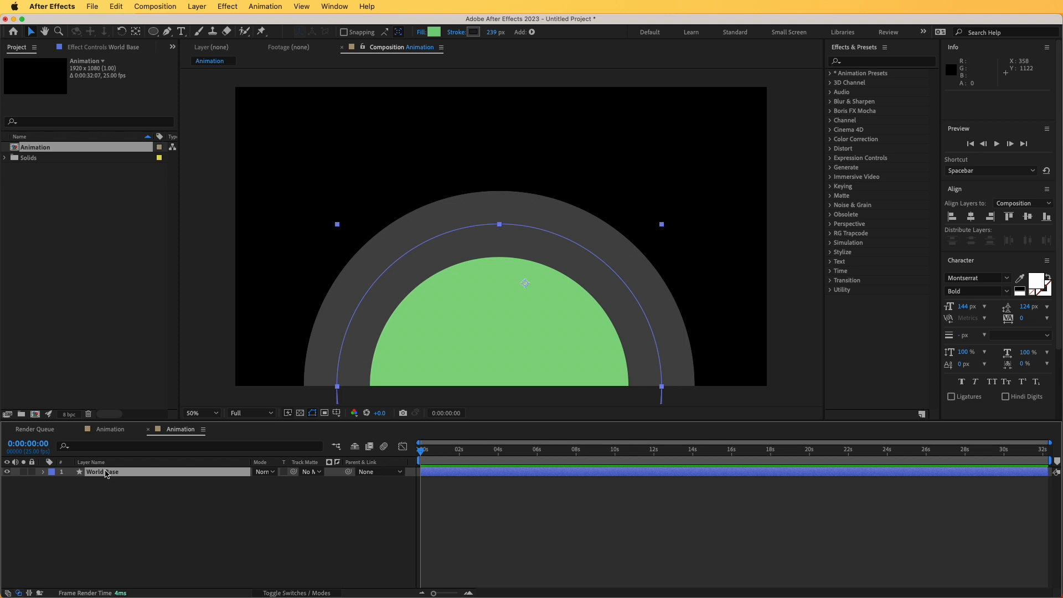
Duplicate the World Base layer and name the copy Lines
click(107, 474)
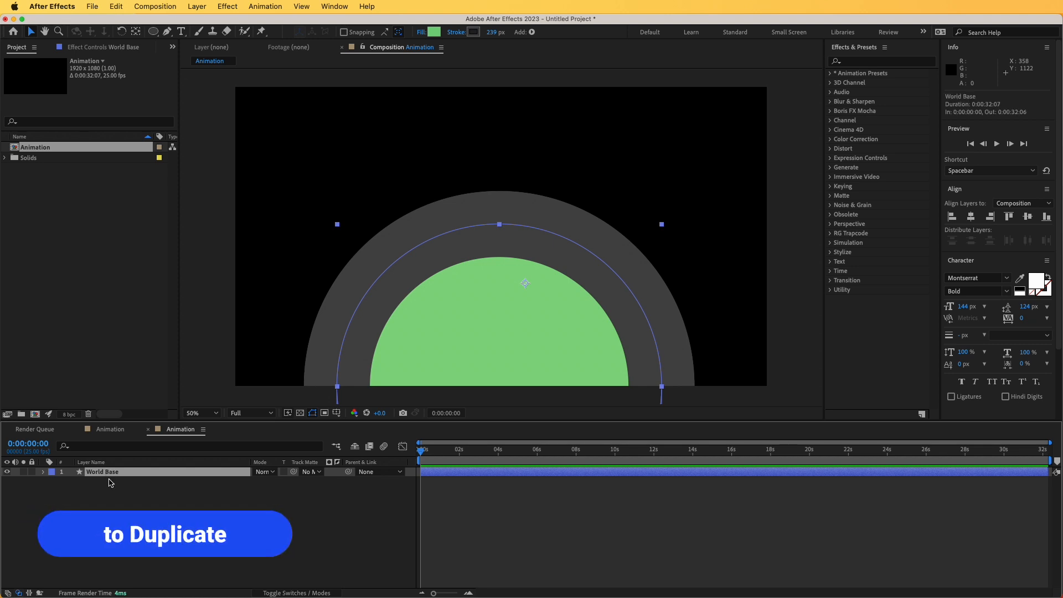
key(super+d)
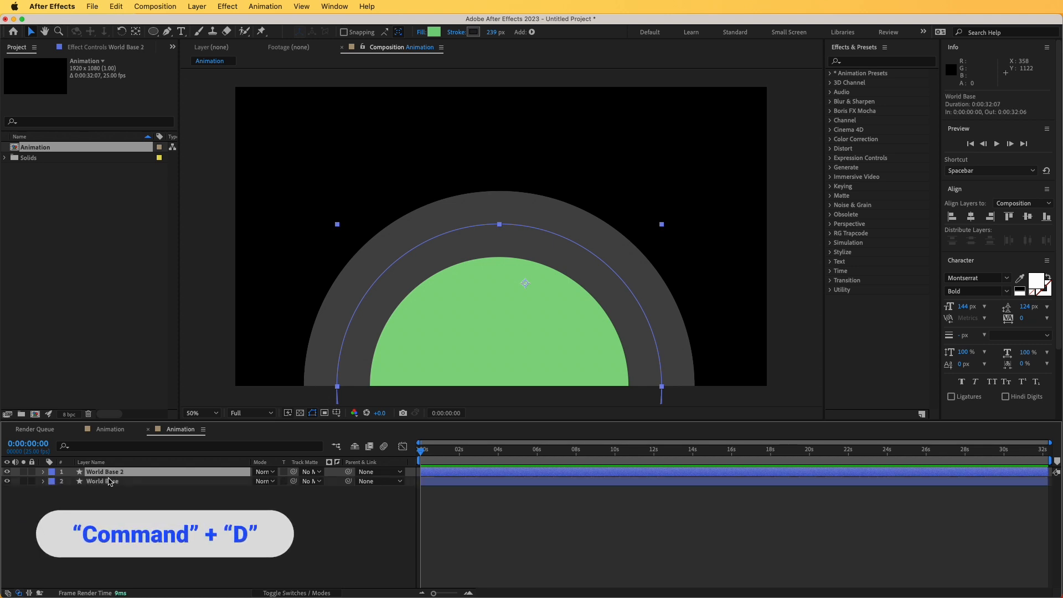
key(Return)
text(Lines)
key(Return)
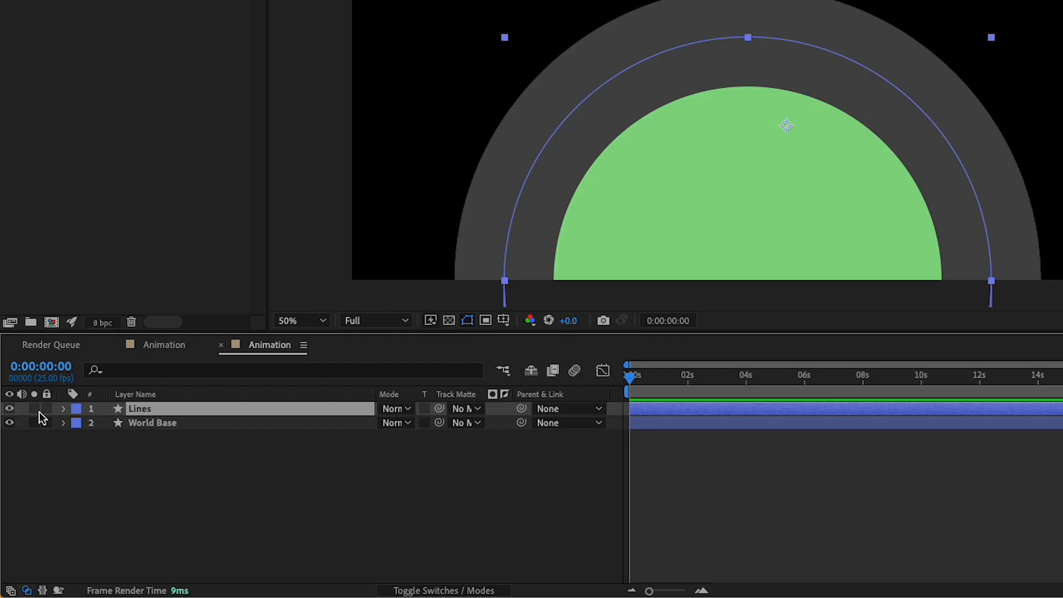
Expand Stroke 1 of the Lines layer's ellipse and reduce its stroke width to 104
click(44, 471)
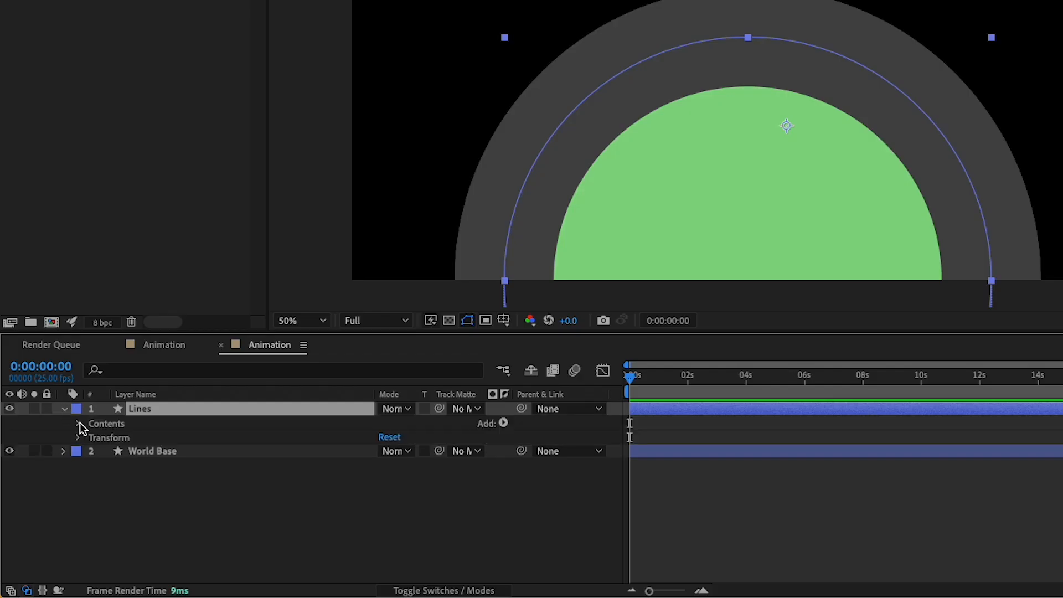
click(79, 425)
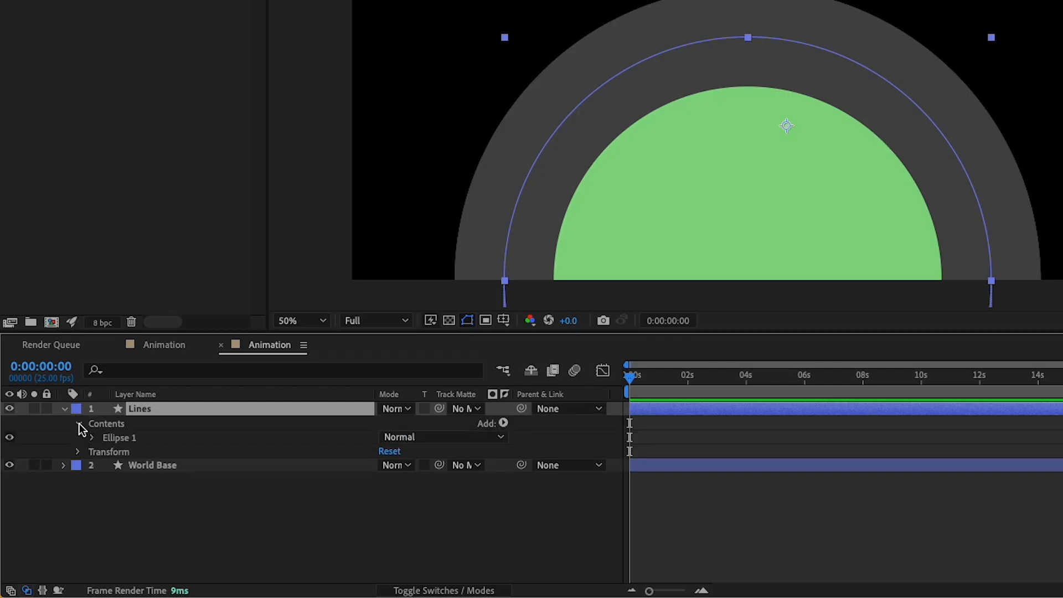
click(93, 438)
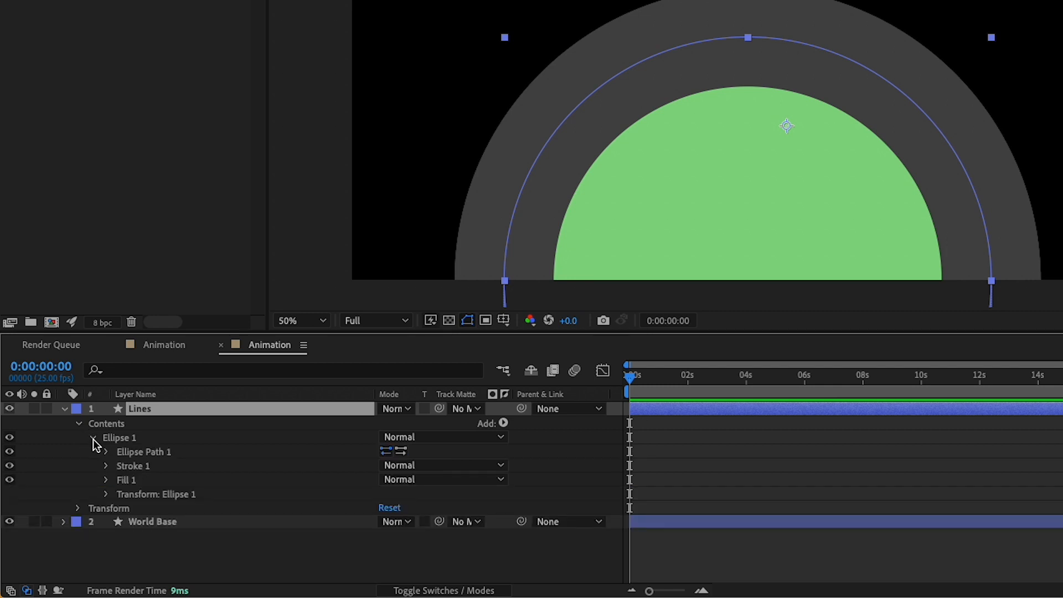
click(107, 466)
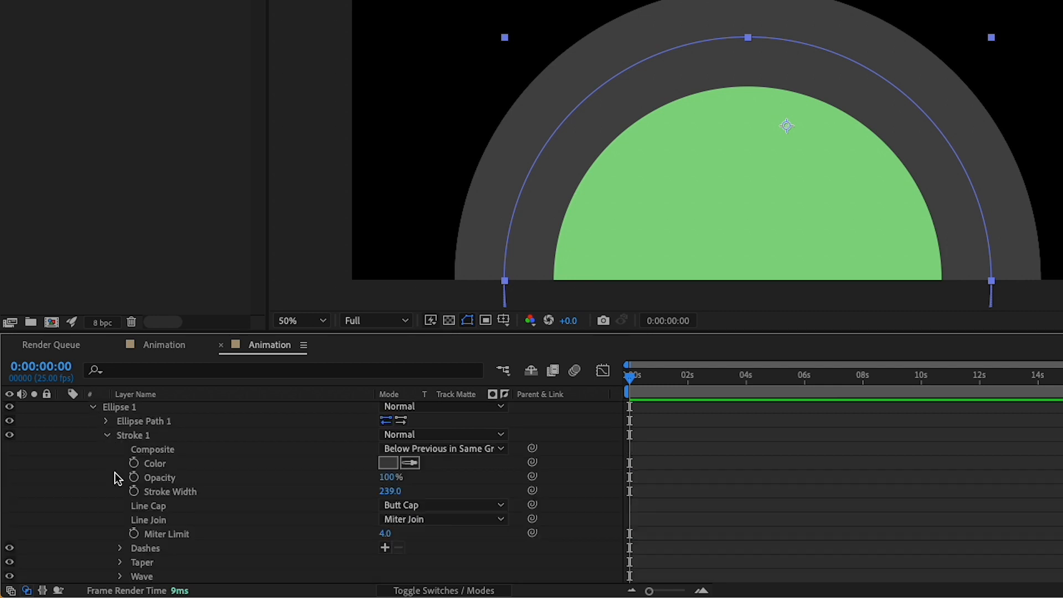
mouse_move(382, 498)
mouse_down()
mouse_move(351, 493)
mouse_move(292, 509)
mouse_up()
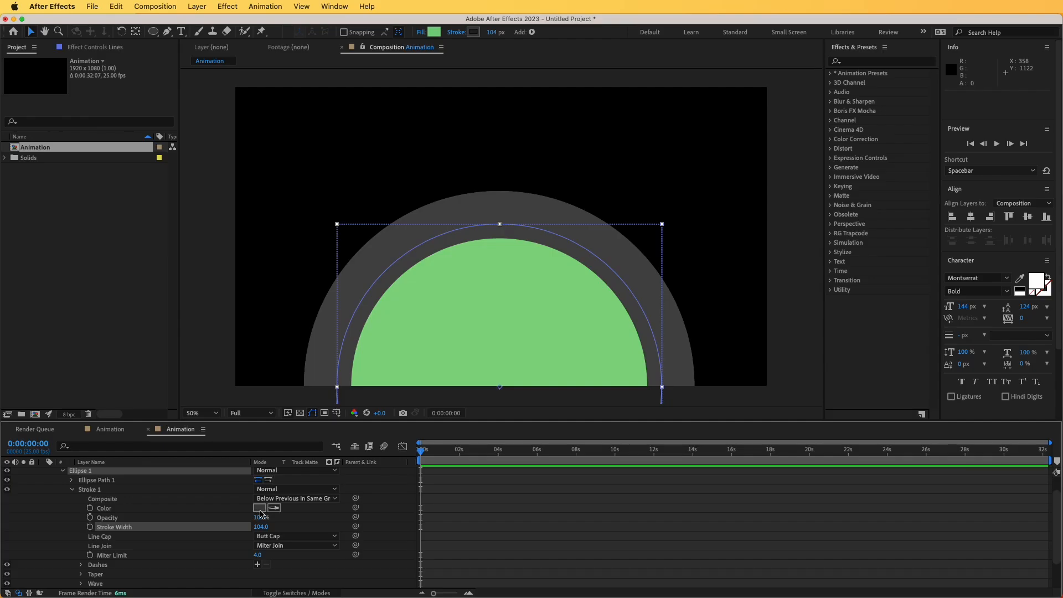
Set the Lines stroke colour to white FFFFFF and its width to 16, and collapse the stroke properties
click(388, 463)
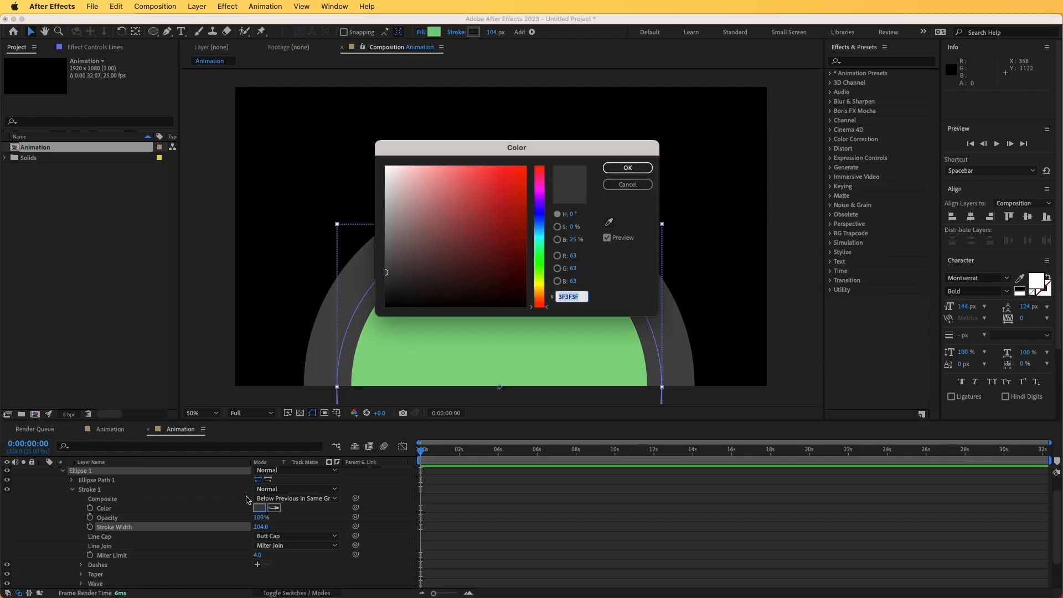
drag(445, 211, 386, 166)
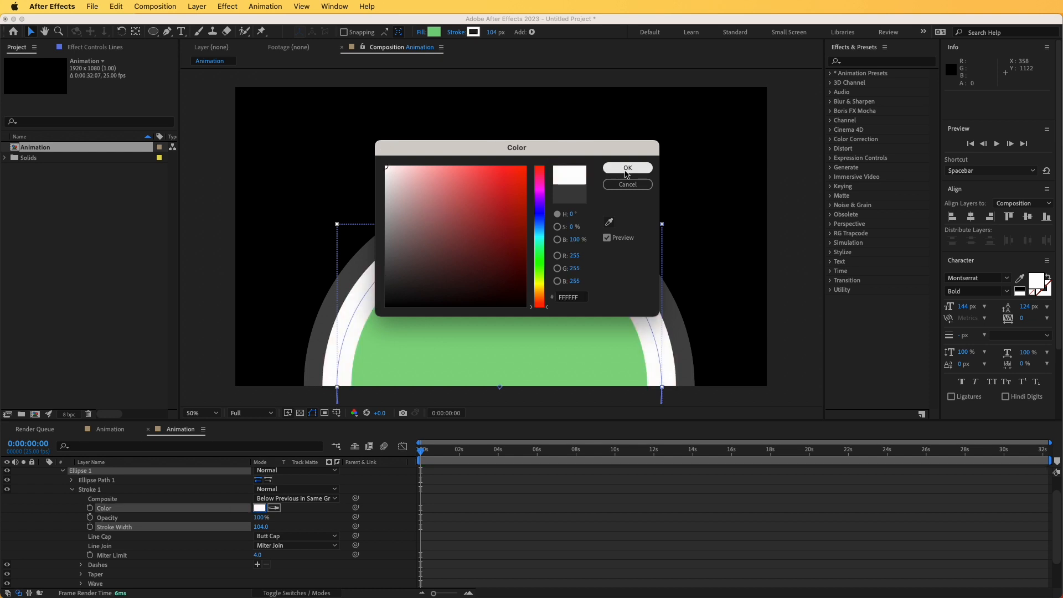
click(624, 170)
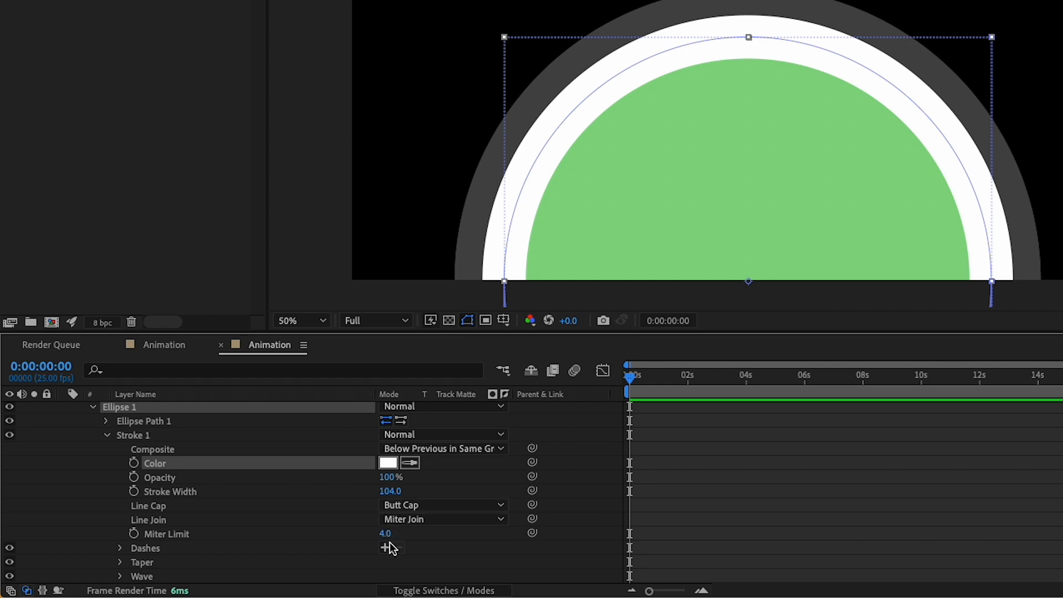
drag(389, 492, 322, 500)
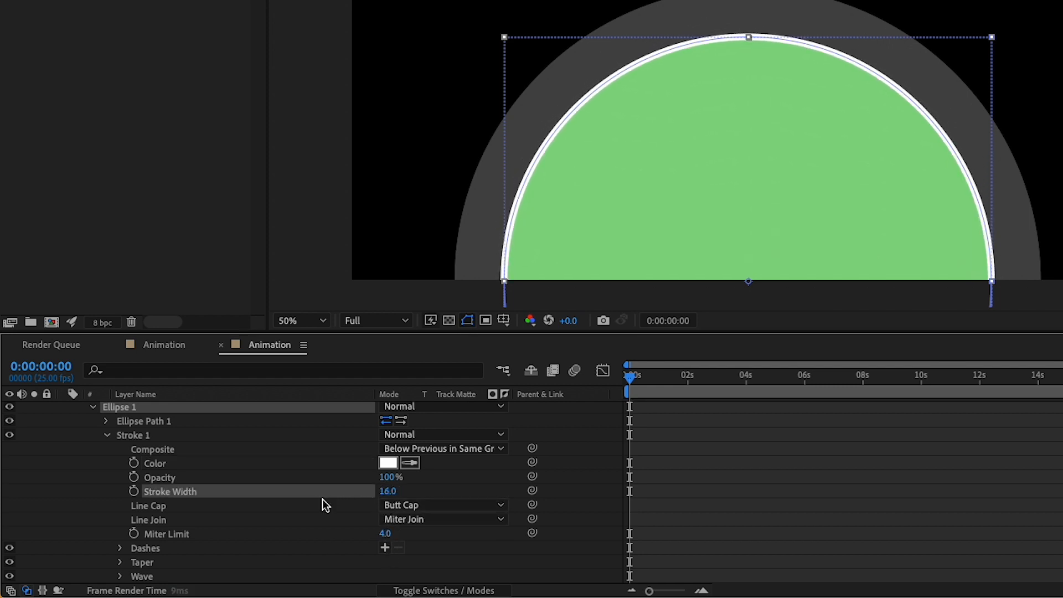
click(106, 436)
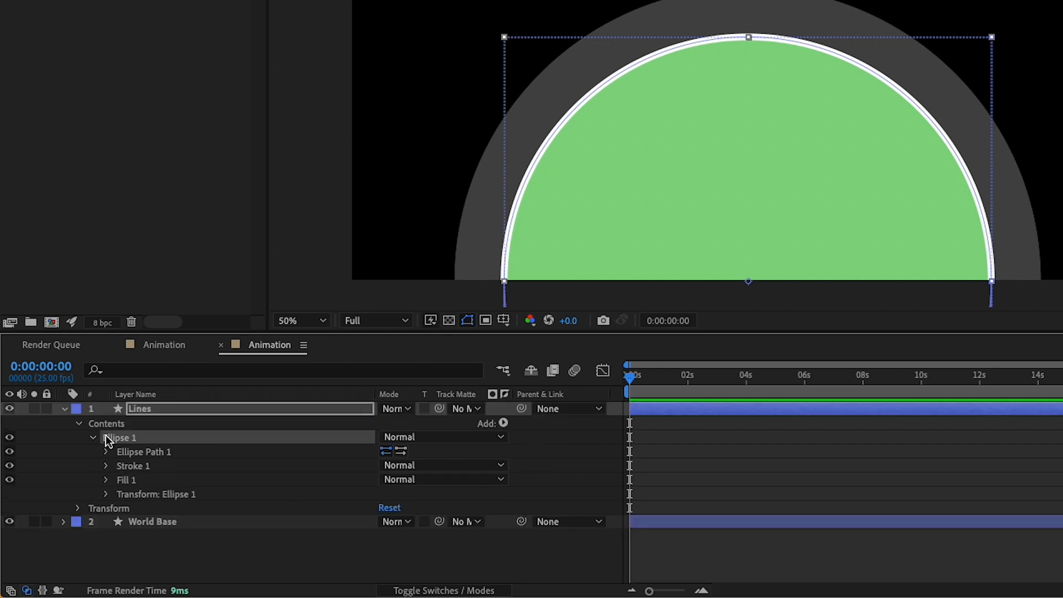
Hide the fill of the Lines layer's ellipse, add stroke dashes with a length of 80, and collapse the layer
click(10, 481)
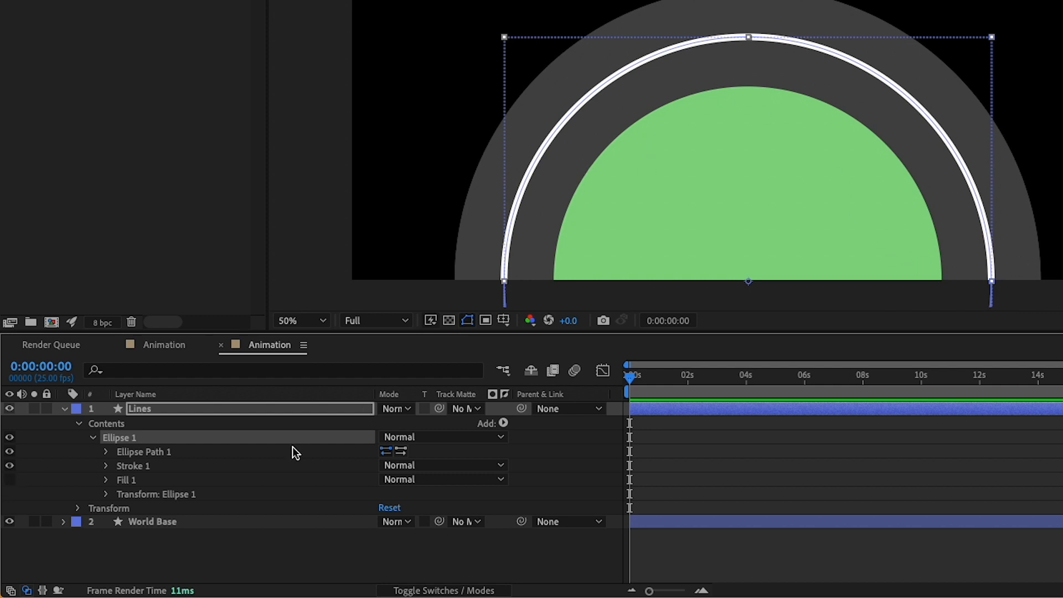
click(106, 467)
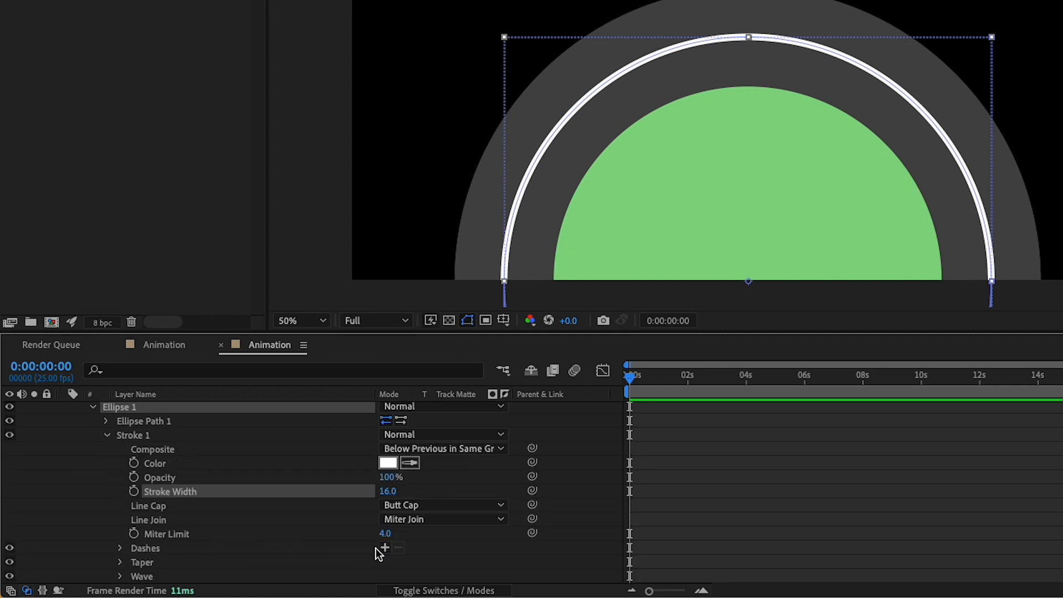
click(385, 548)
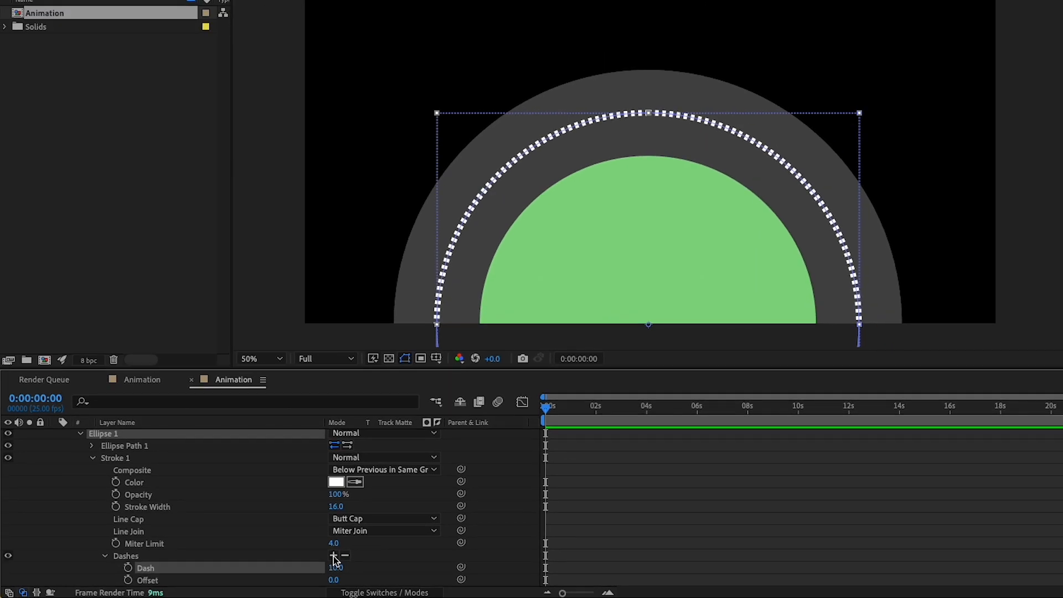
drag(334, 567, 379, 565)
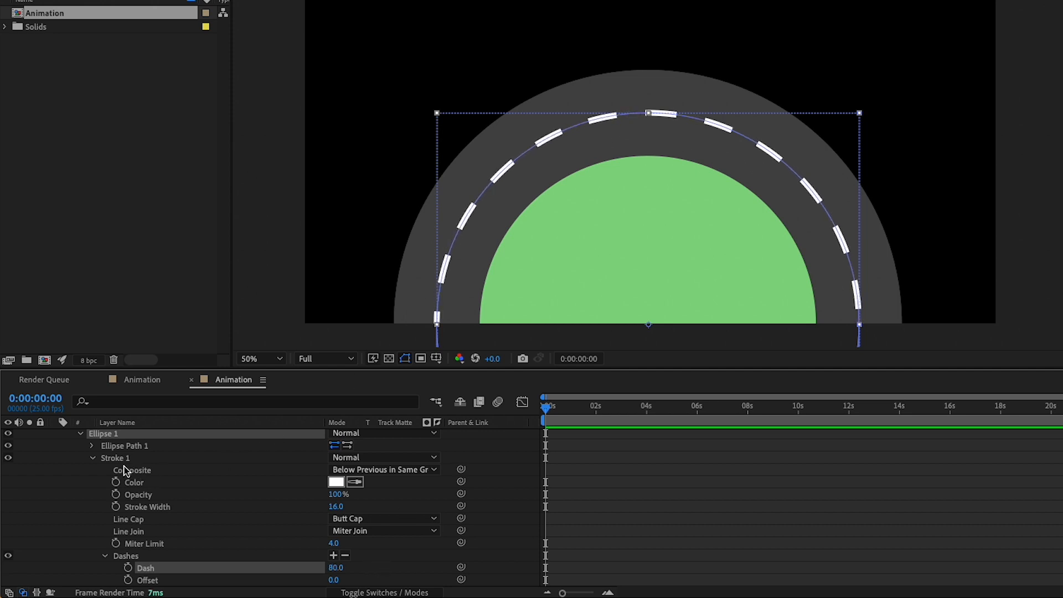
click(92, 458)
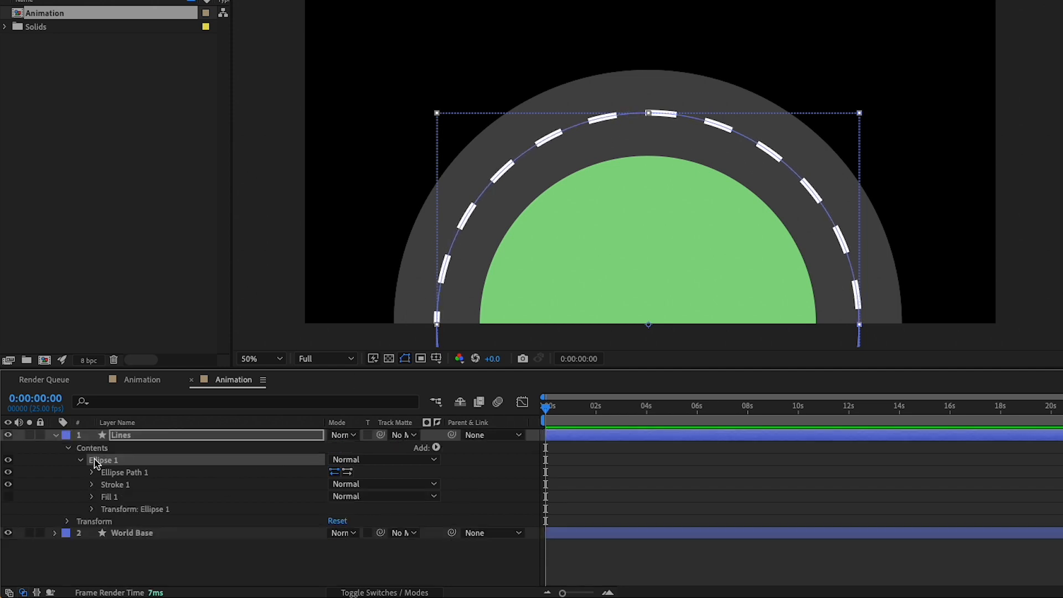
click(54, 435)
click(76, 480)
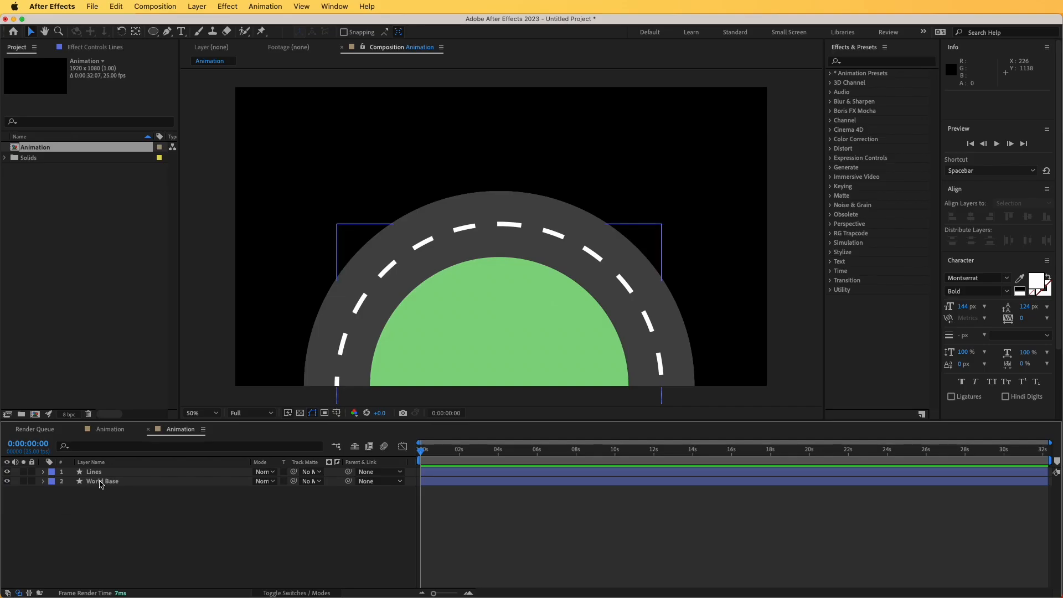
Duplicate the World Base layer and move the copy below the original in the layer stack
click(100, 481)
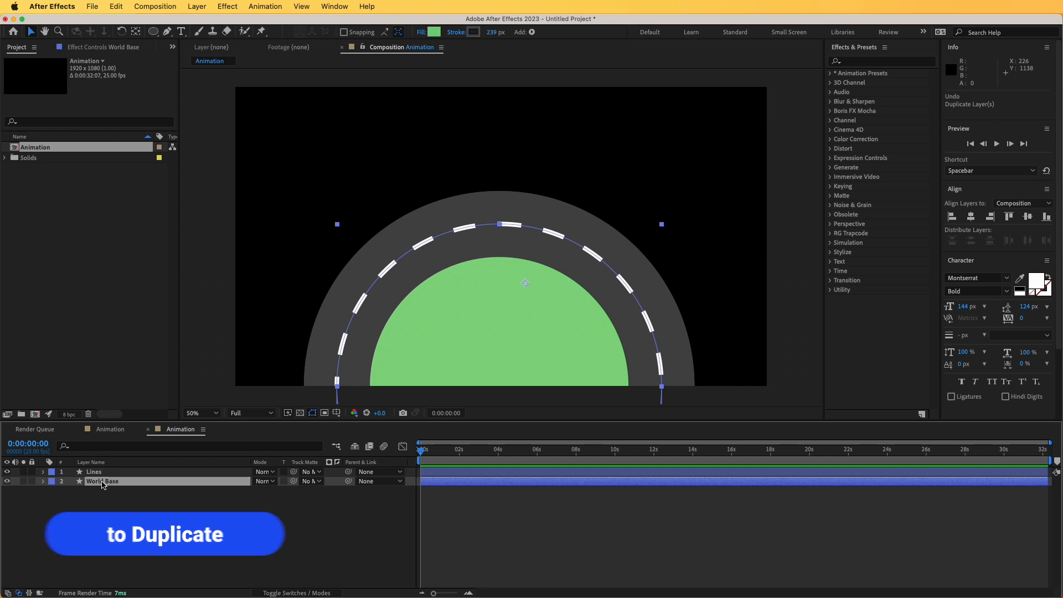
key(super+d)
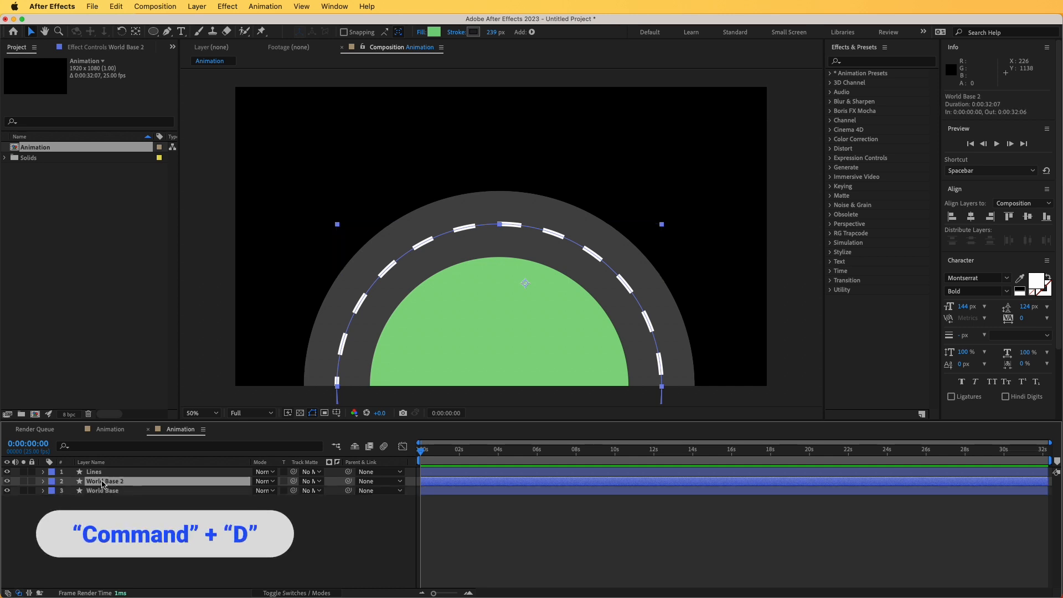
drag(102, 484, 101, 504)
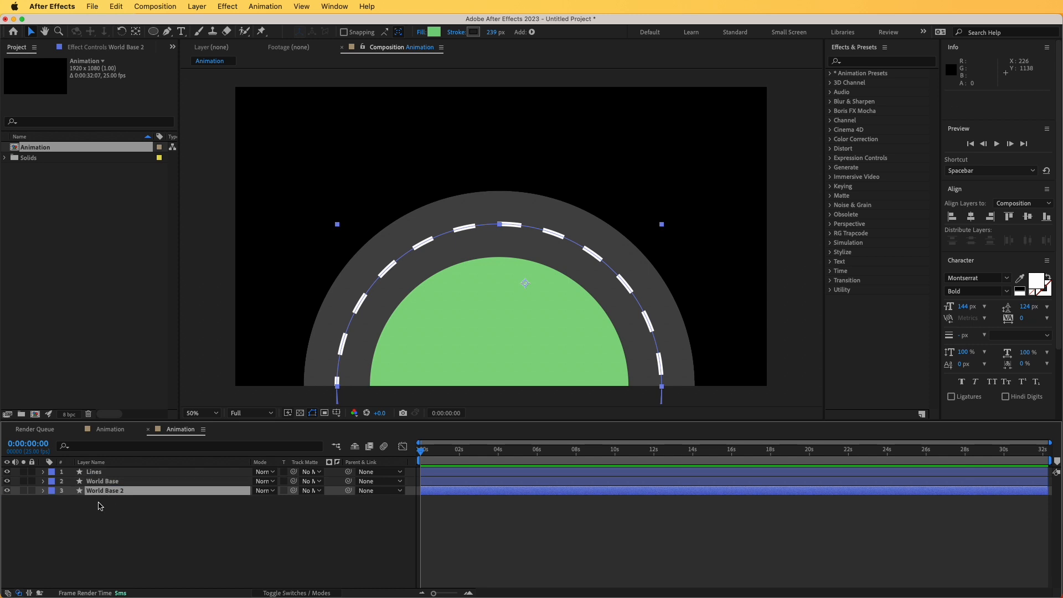
Hide the stroke of World Base 2's ellipse and enlarge its ellipse path to 1473.2 by 1473.2
click(44, 491)
click(53, 501)
click(62, 510)
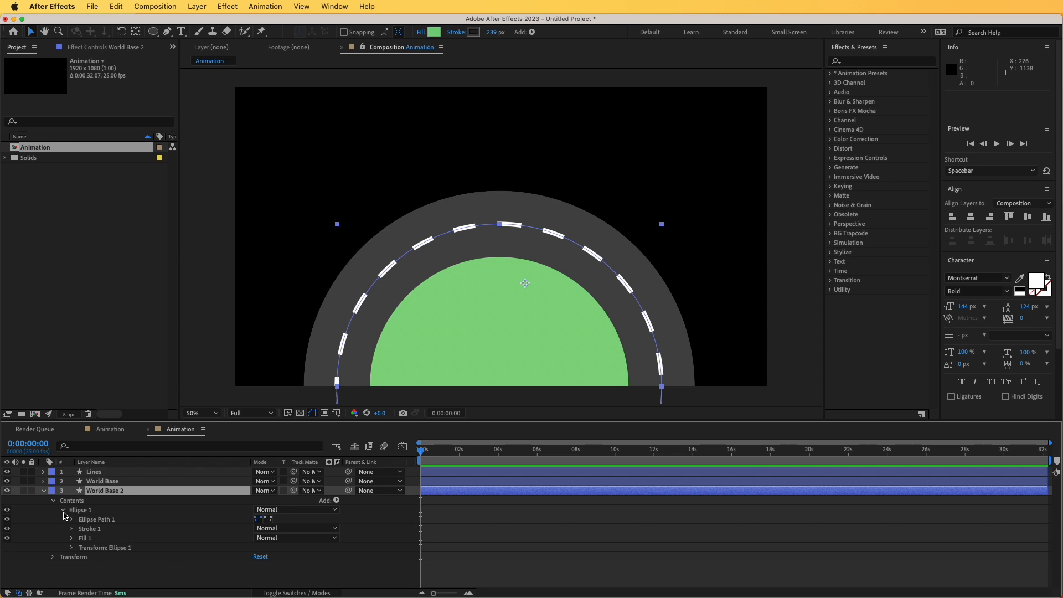
click(7, 528)
click(83, 540)
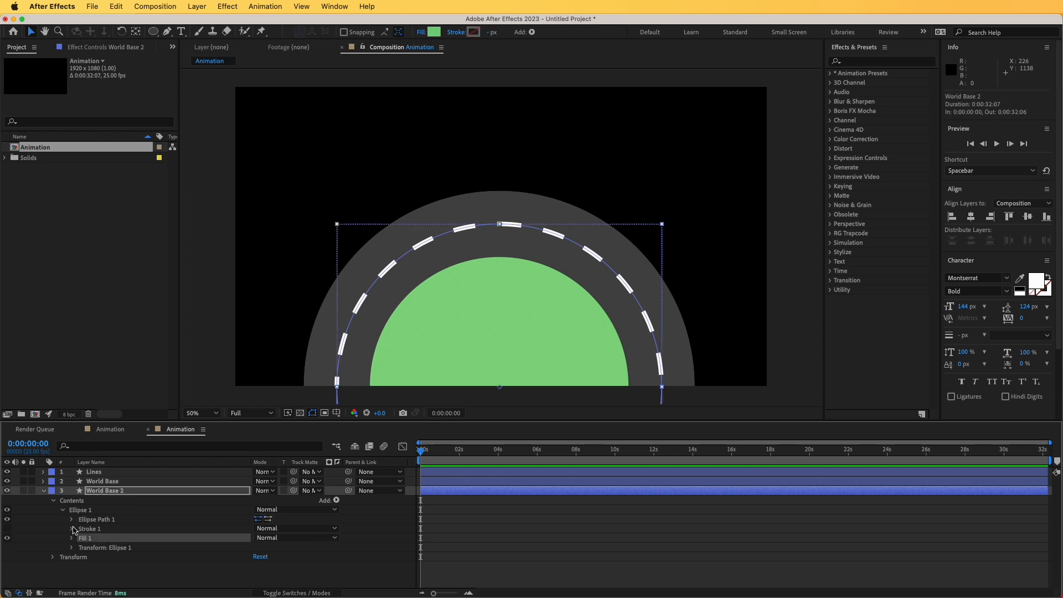
click(73, 520)
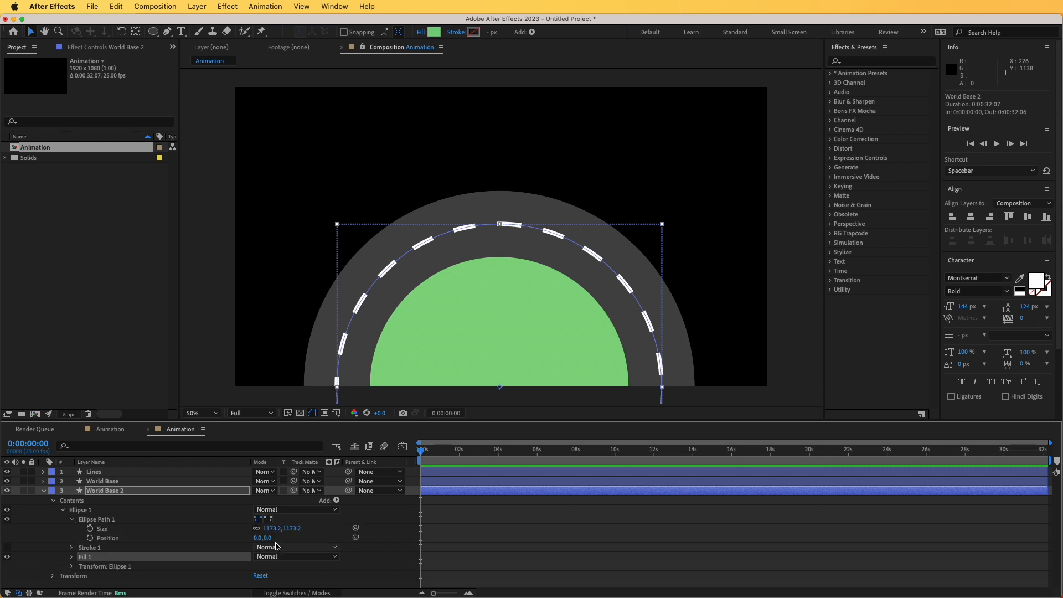
drag(275, 533, 409, 507)
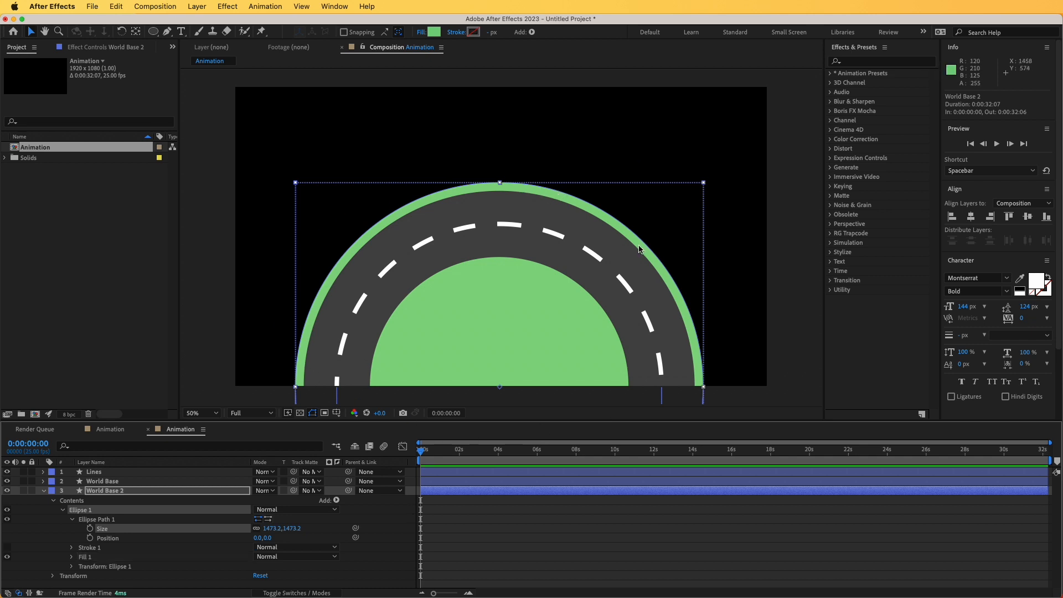
Duplicate World Base 2 and move the copy to the top of the layer stack
click(104, 492)
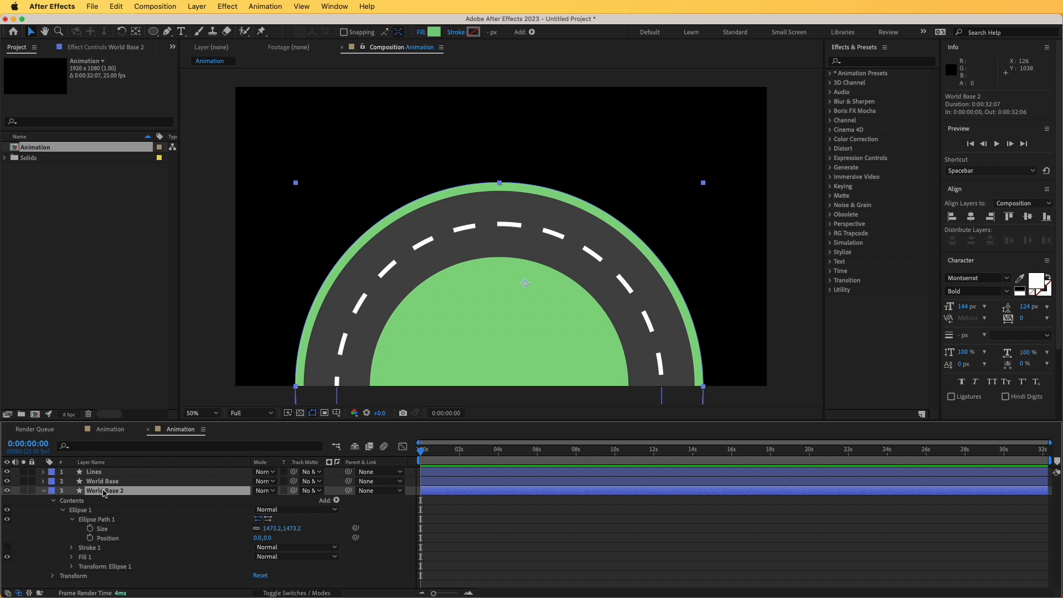
key(ctrl+d)
drag(104, 492, 104, 472)
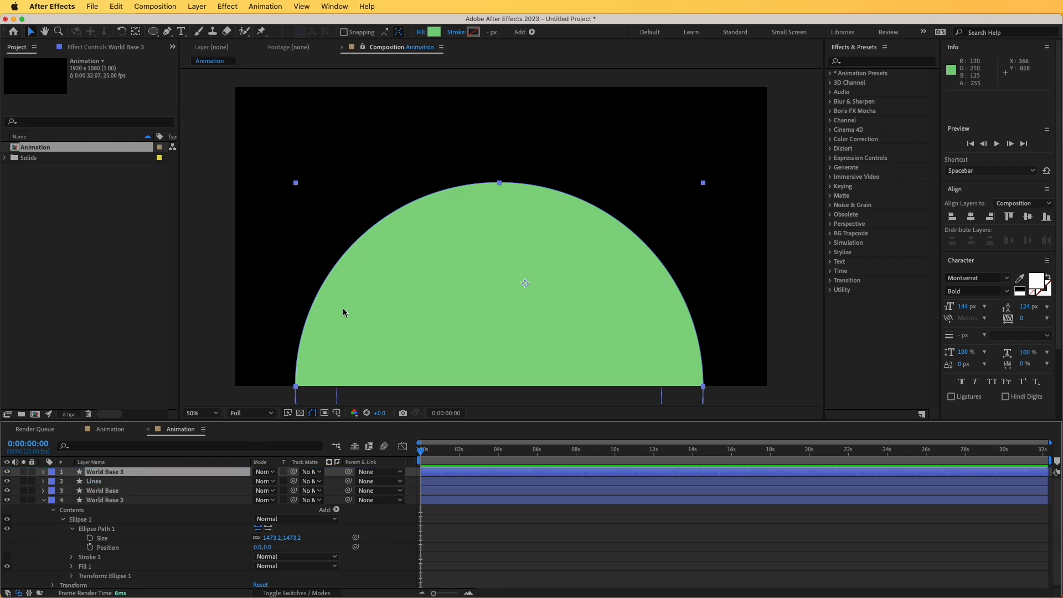
Change World Base 3's fill to a radial gradient and set its end colour stop to black 000000
click(102, 474)
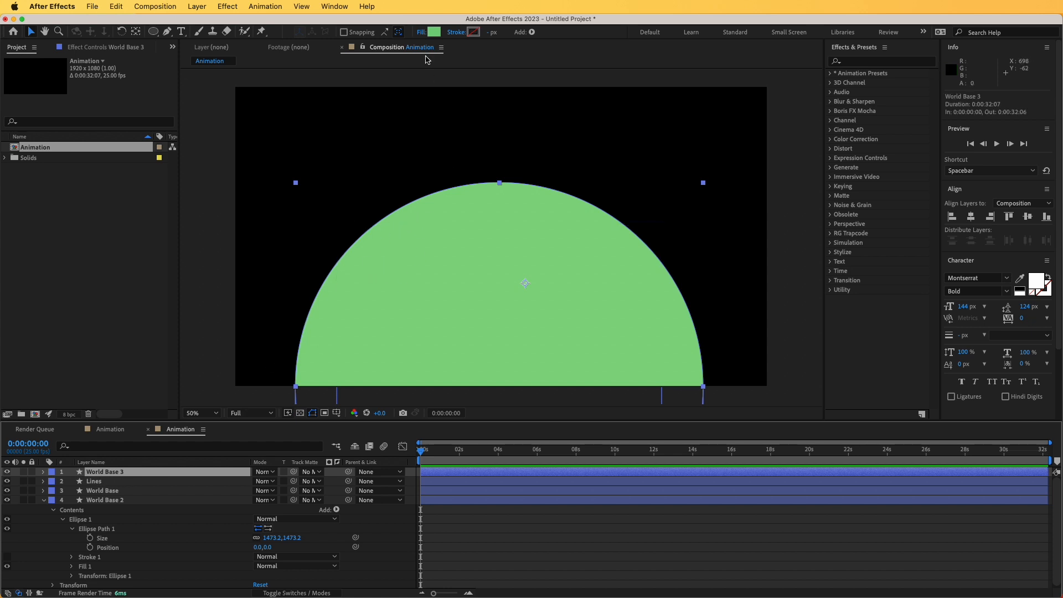
click(422, 32)
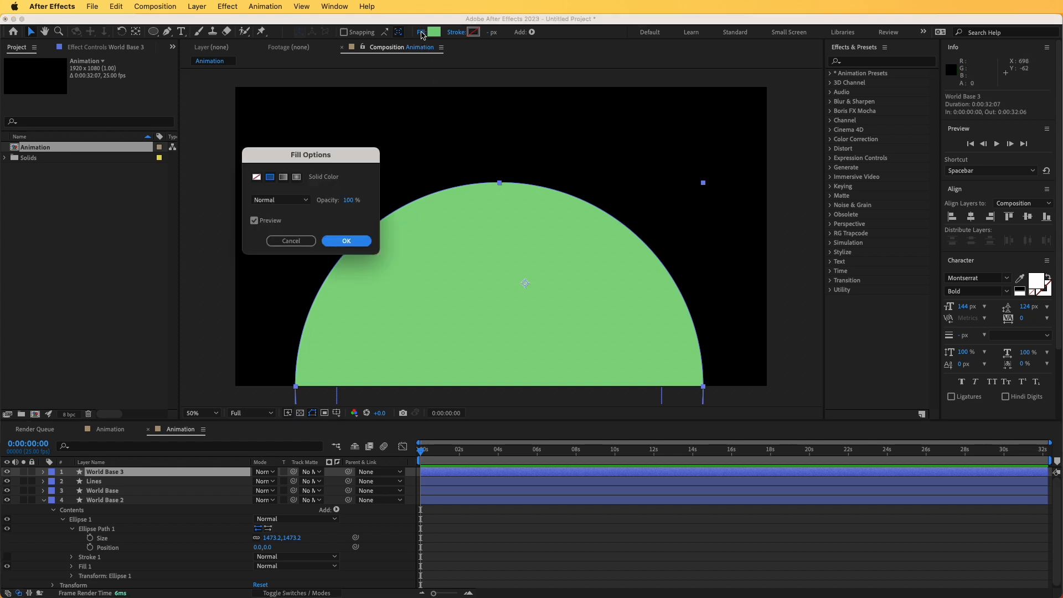
click(297, 177)
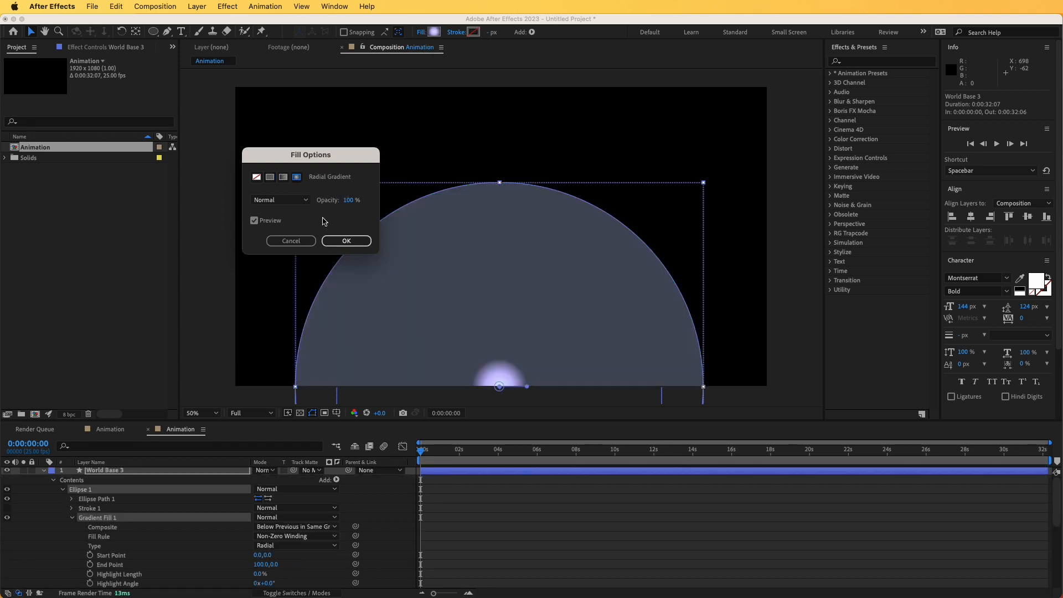
click(345, 240)
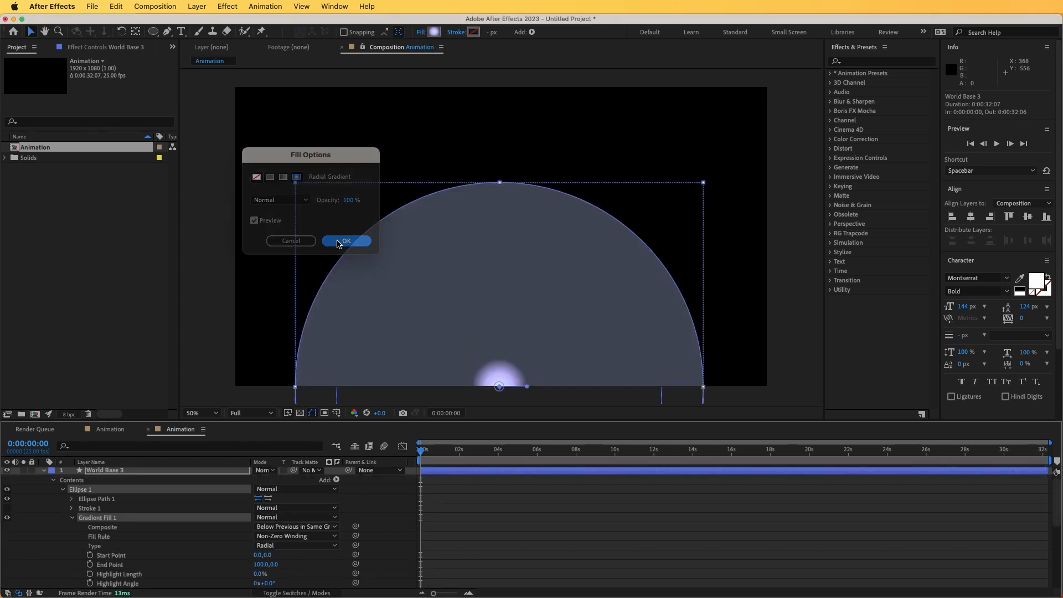
click(435, 32)
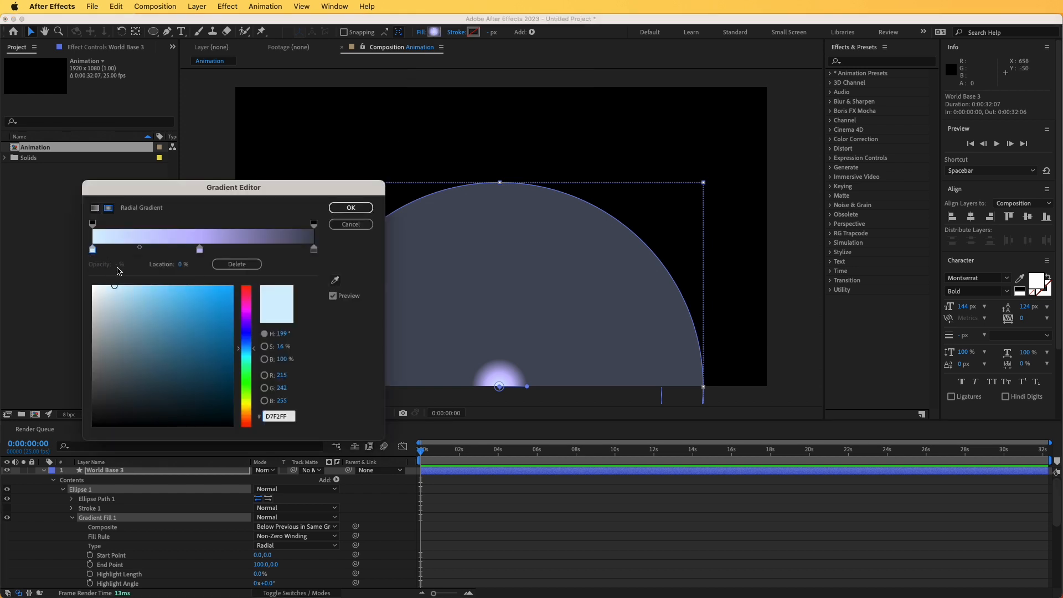
click(314, 250)
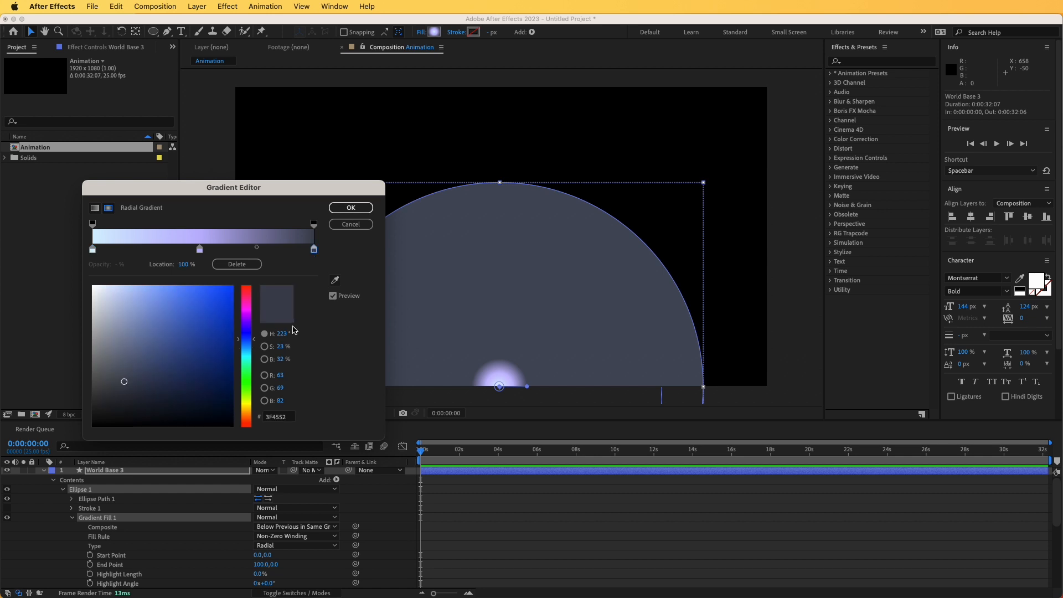
drag(180, 382, 232, 425)
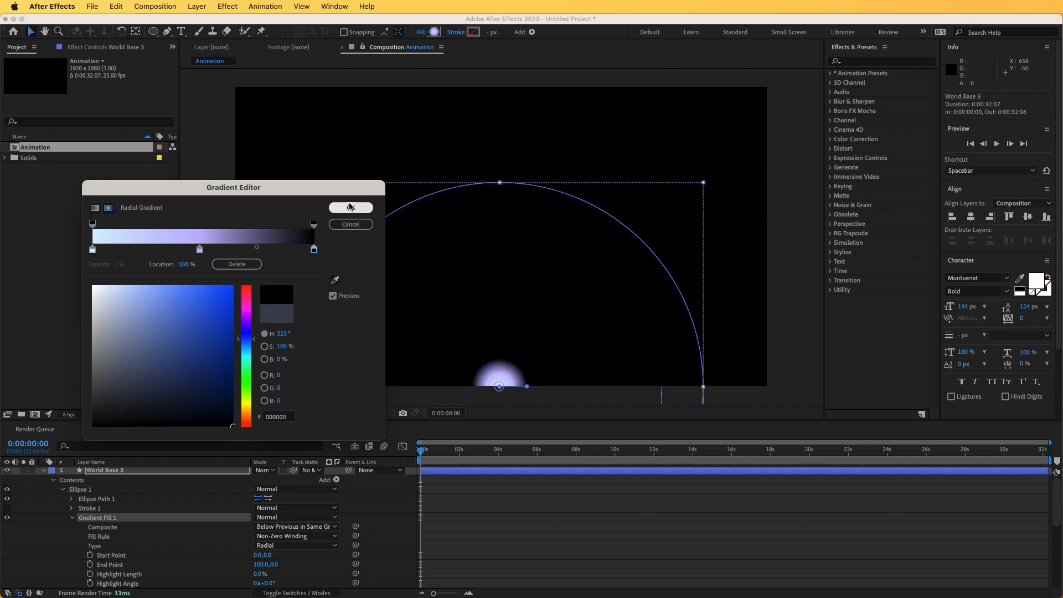
click(365, 207)
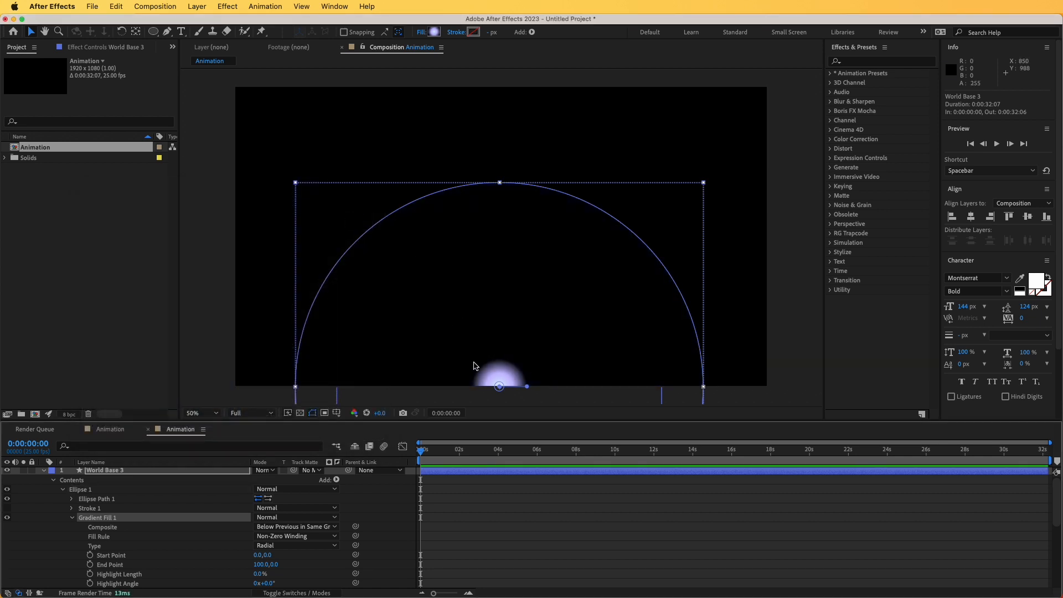
Position World Base 3's gradient start point at about -396, -609 near the upper-left edge and its end point at about 204, 47
drag(527, 387, 688, 386)
drag(498, 385, 385, 215)
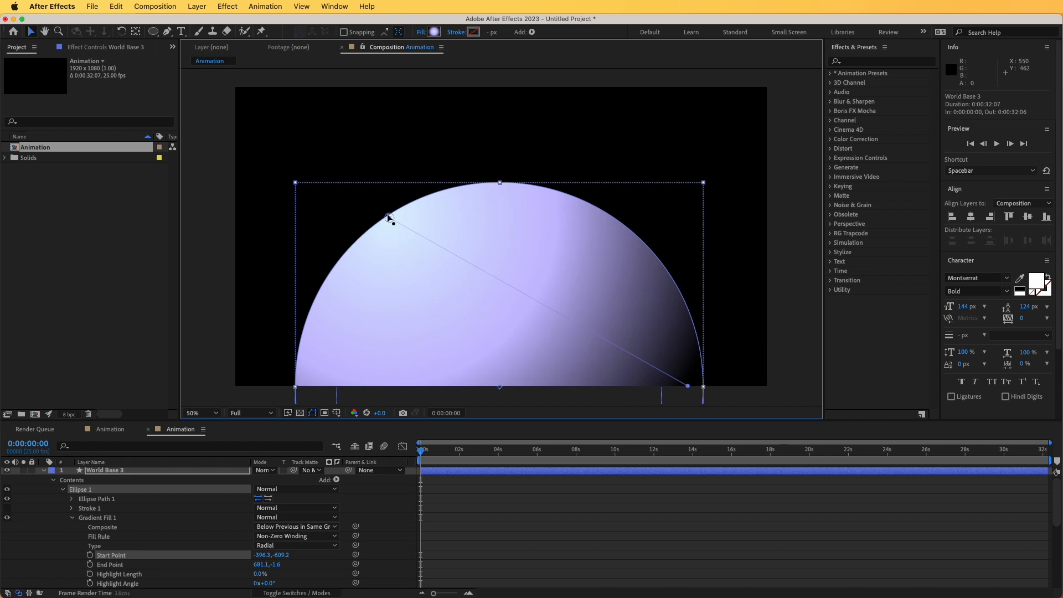
drag(688, 386, 555, 399)
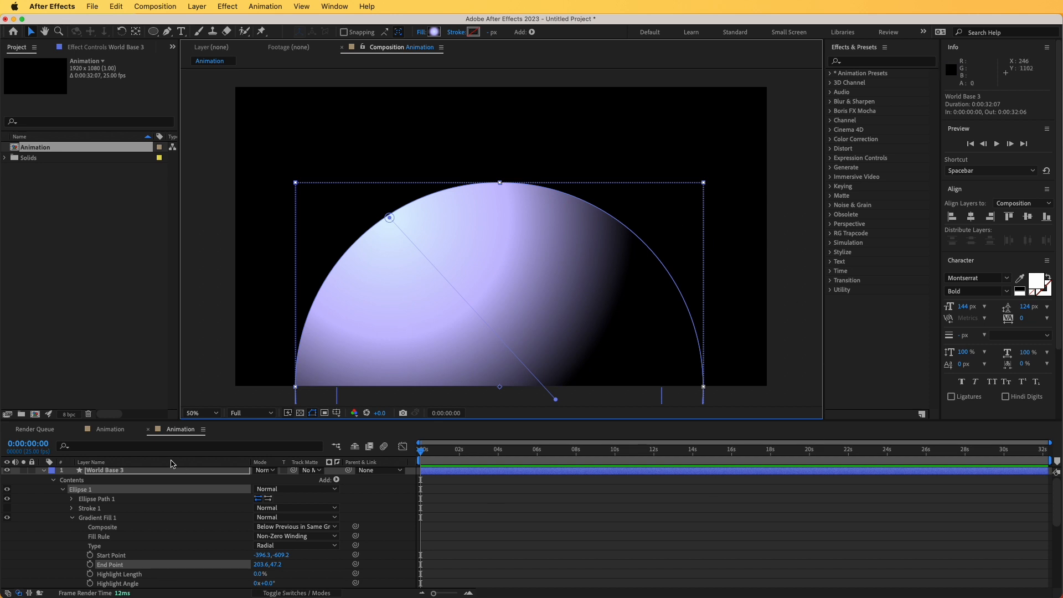
Collapse World Base 3, rename it Shading, and collapse World Base 2
click(44, 472)
click(95, 473)
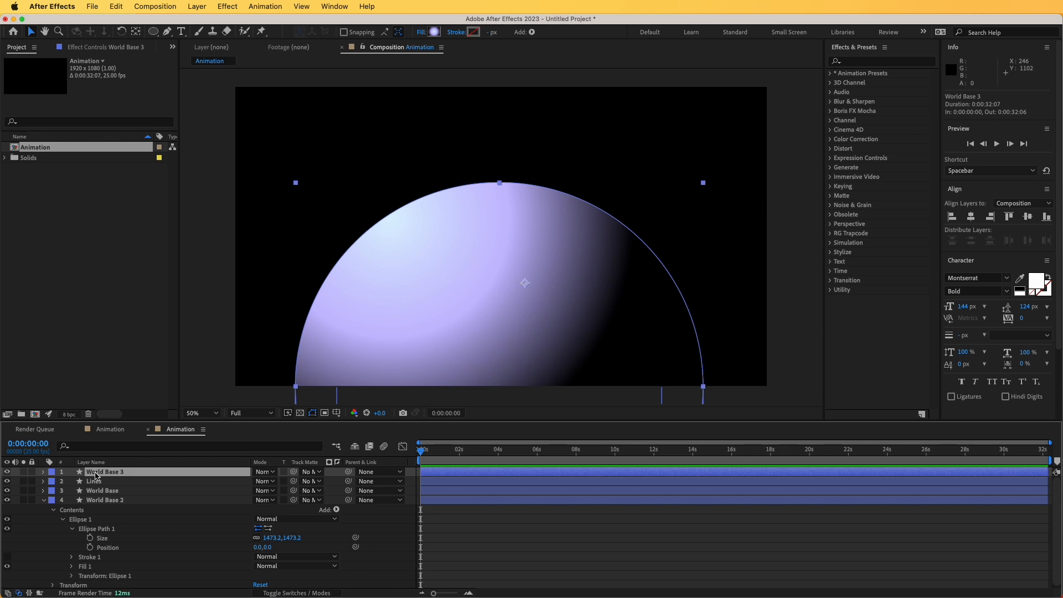
key(Return)
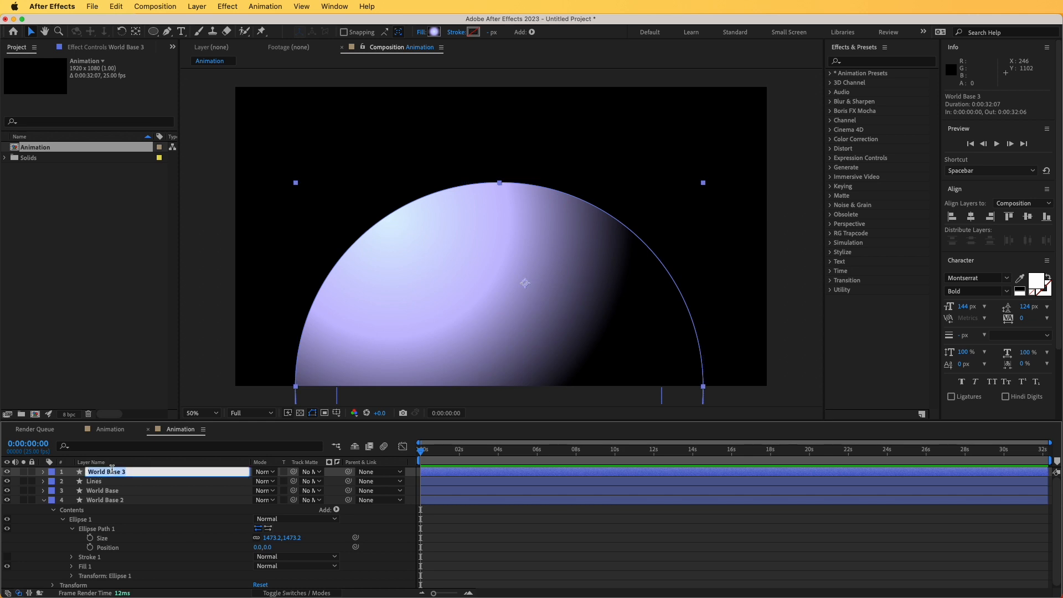
text(Shading)
key(Return)
click(176, 475)
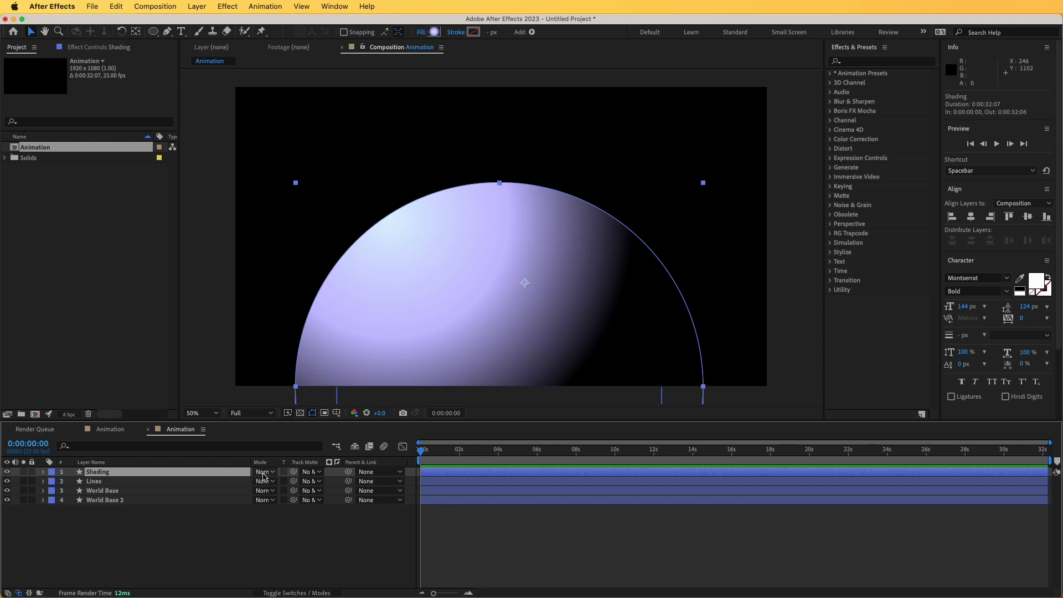
Set the Shading layer's blending mode to Screen and its opacity to 40%, and collapse and deselect it
click(264, 472)
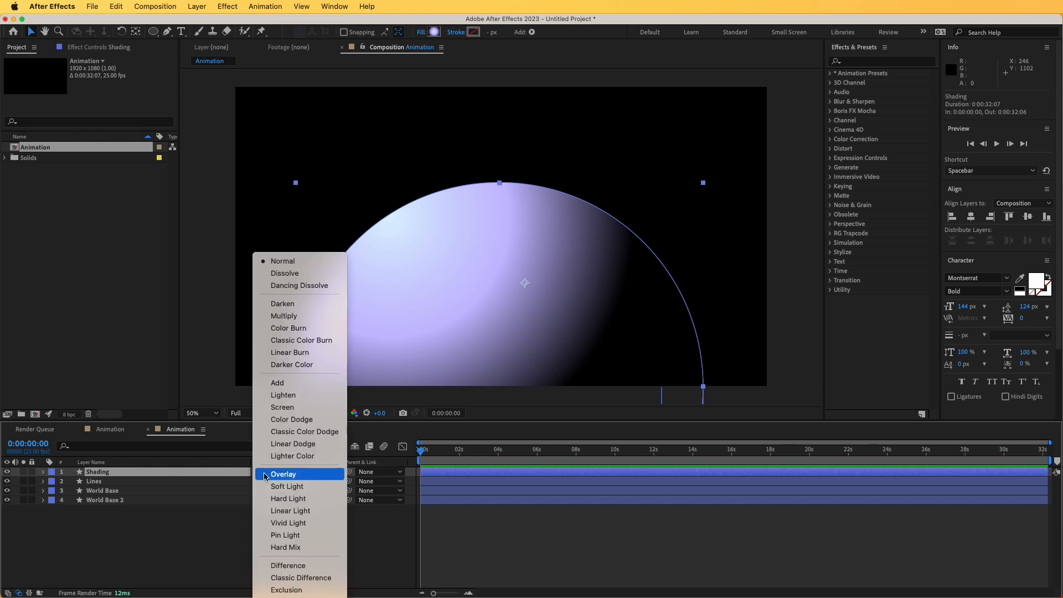
click(280, 407)
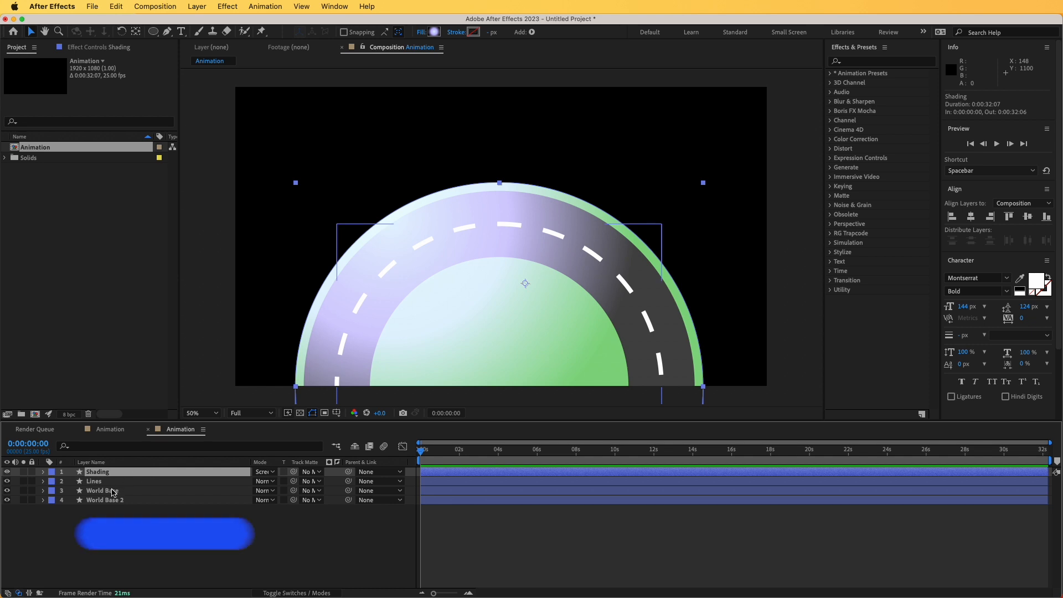
key(t)
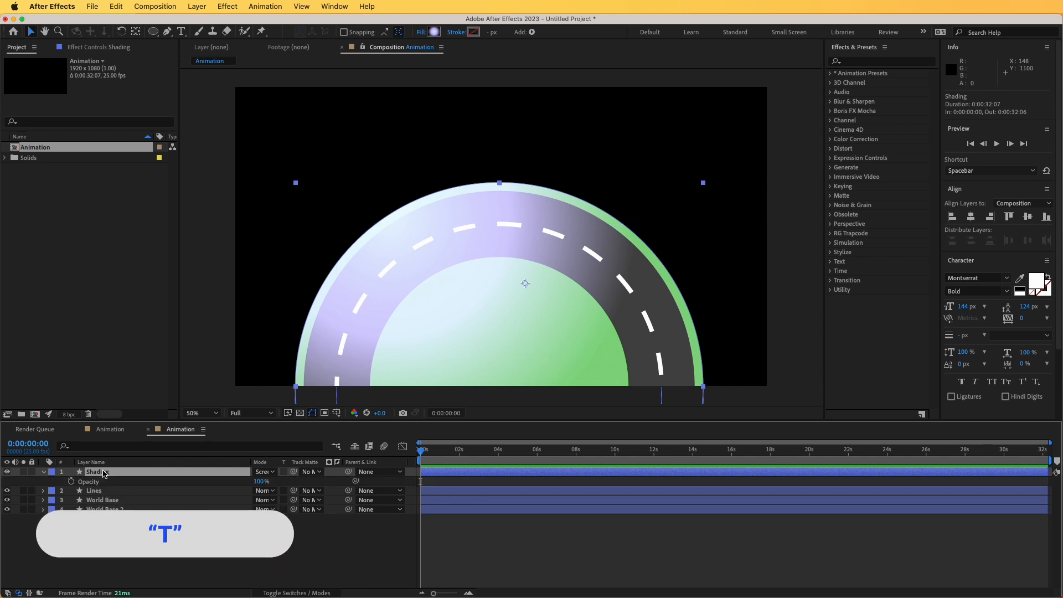
drag(261, 481, 227, 484)
click(197, 535)
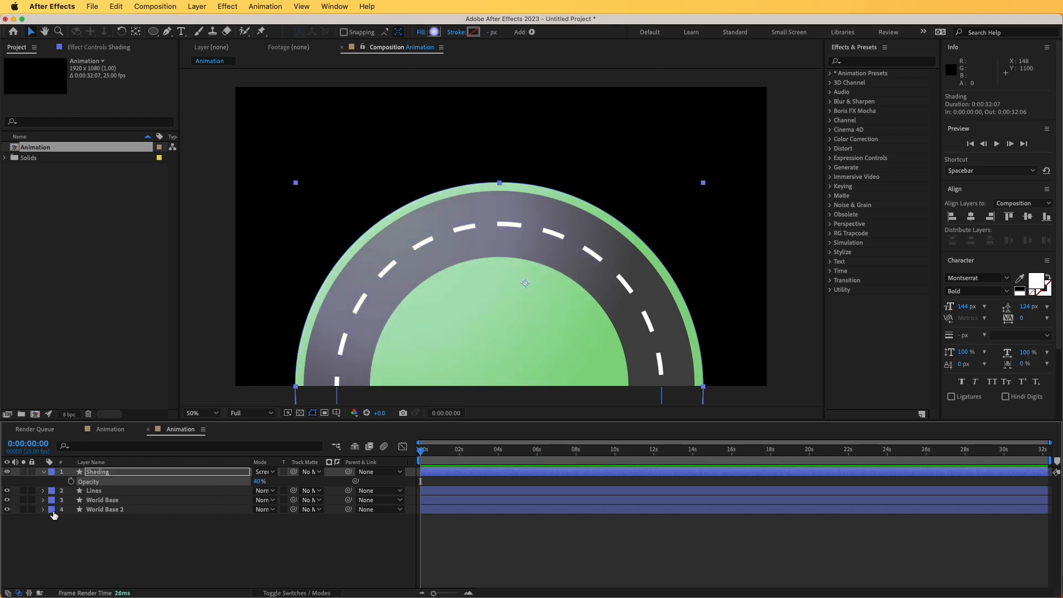
click(44, 473)
click(83, 526)
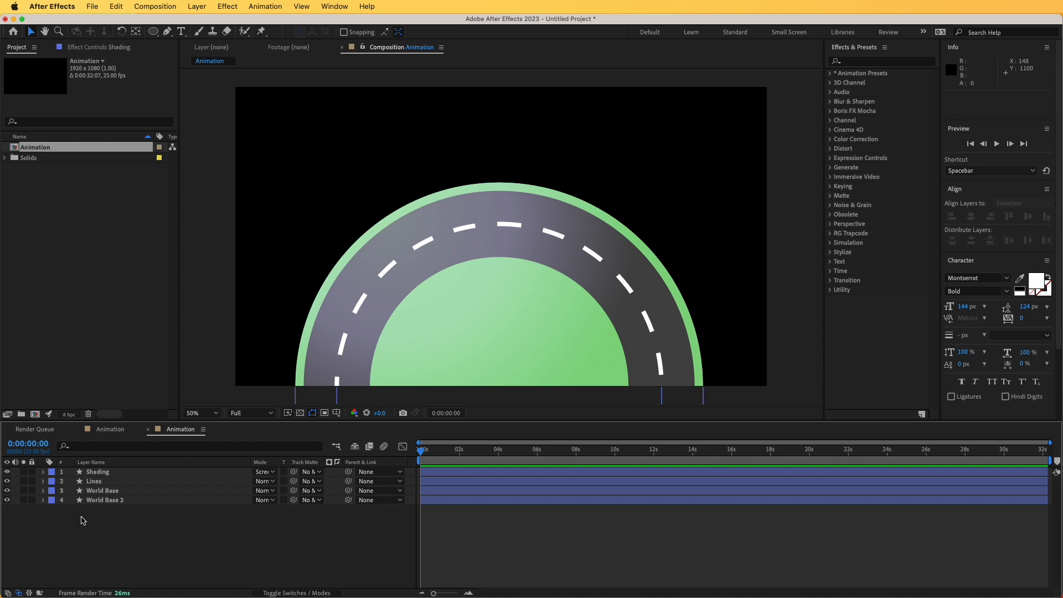
Draw a rectangle slightly larger than the frame so that it covers the whole composition
click(153, 32)
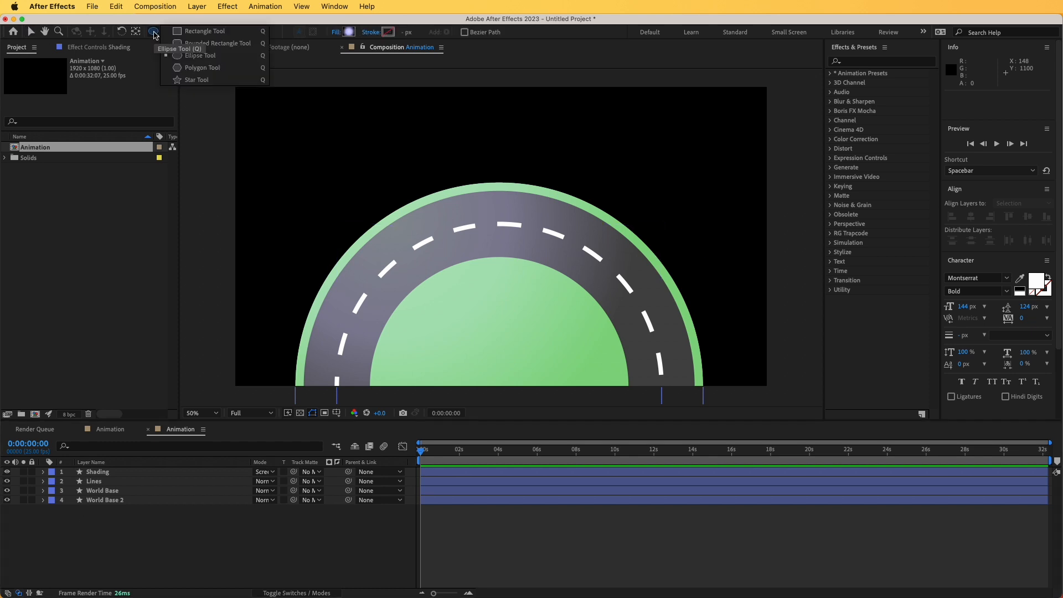
click(191, 31)
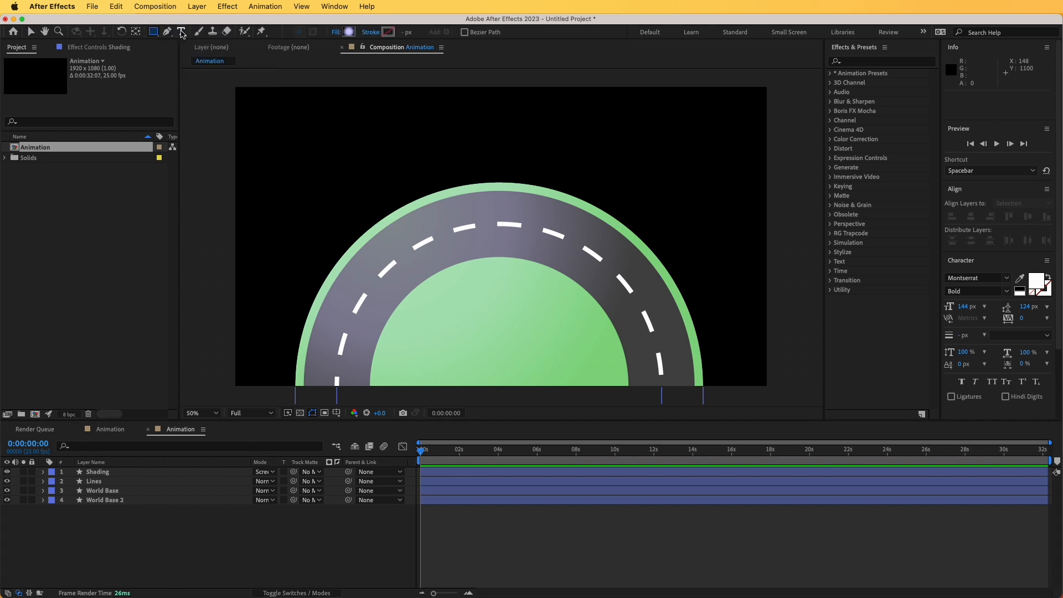
mouse_move(232, 82)
mouse_down()
mouse_move(343, 171)
mouse_move(695, 380)
mouse_move(769, 389)
mouse_up()
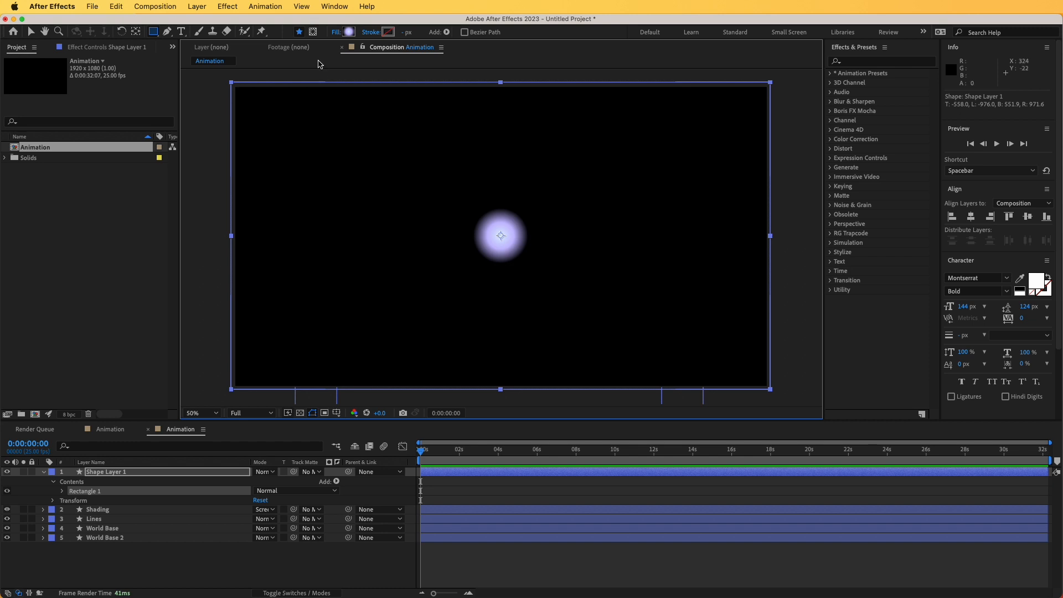
Set the end colour stop of the rectangle's gradient fill to dark blue 002F82
click(349, 31)
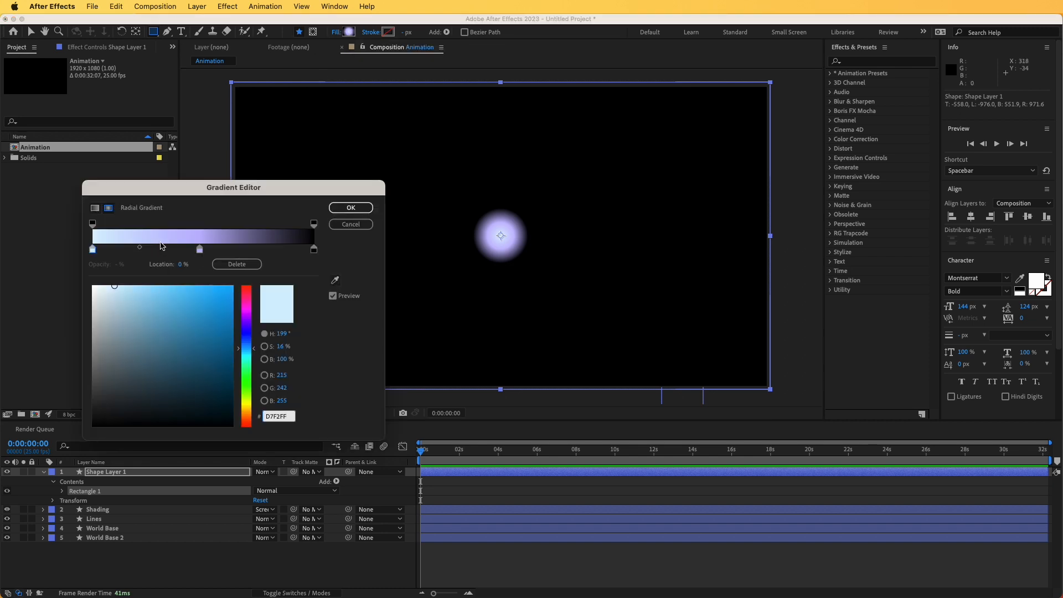
click(313, 250)
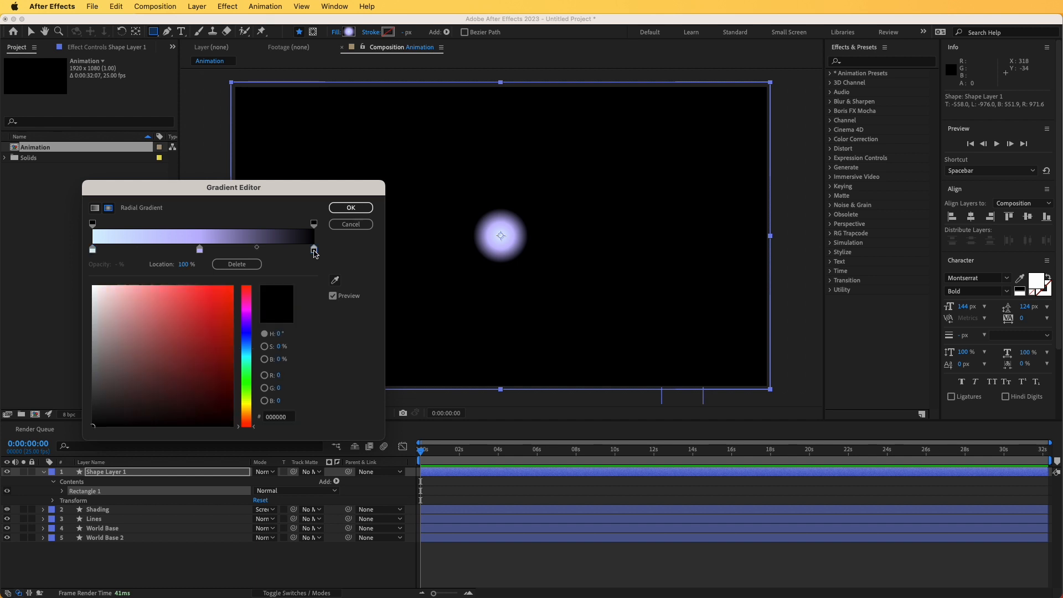
click(246, 341)
drag(232, 352, 235, 354)
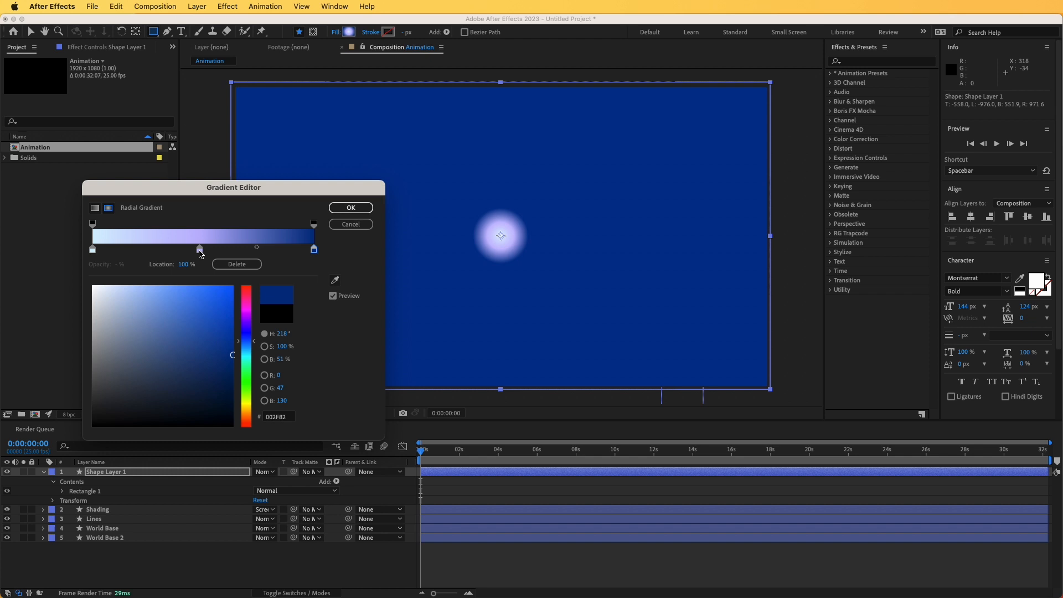
Delete the gradient's middle purple stop and set its start colour stop to light blue 7AD4FF
click(199, 250)
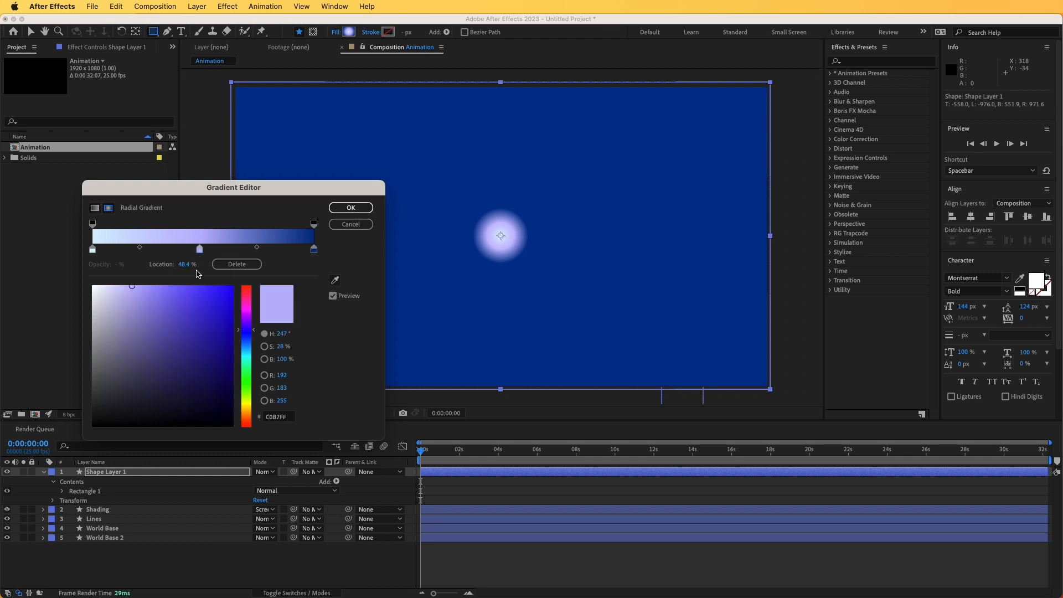
click(225, 266)
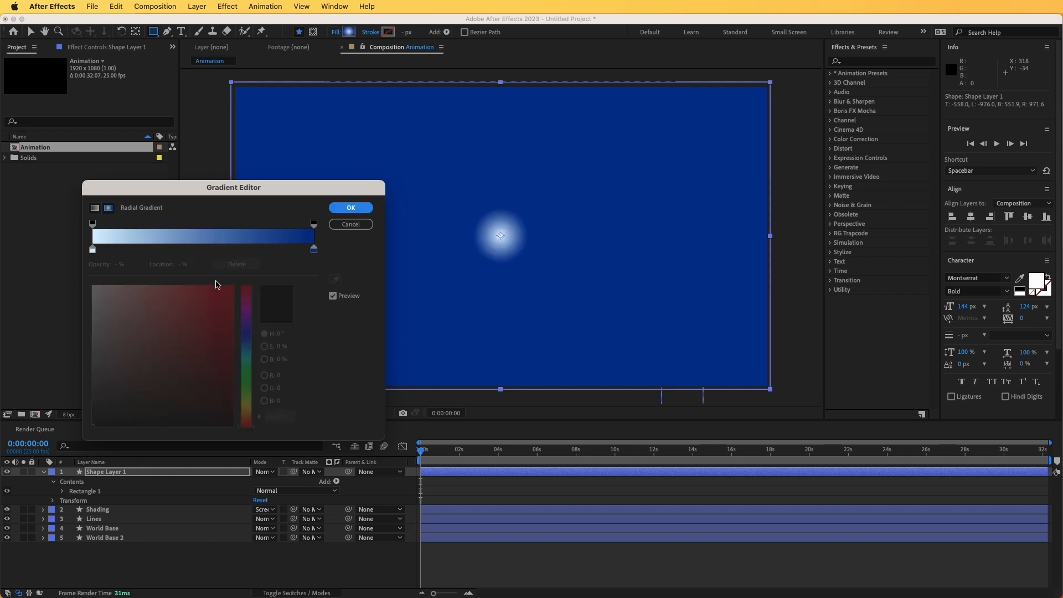
click(93, 250)
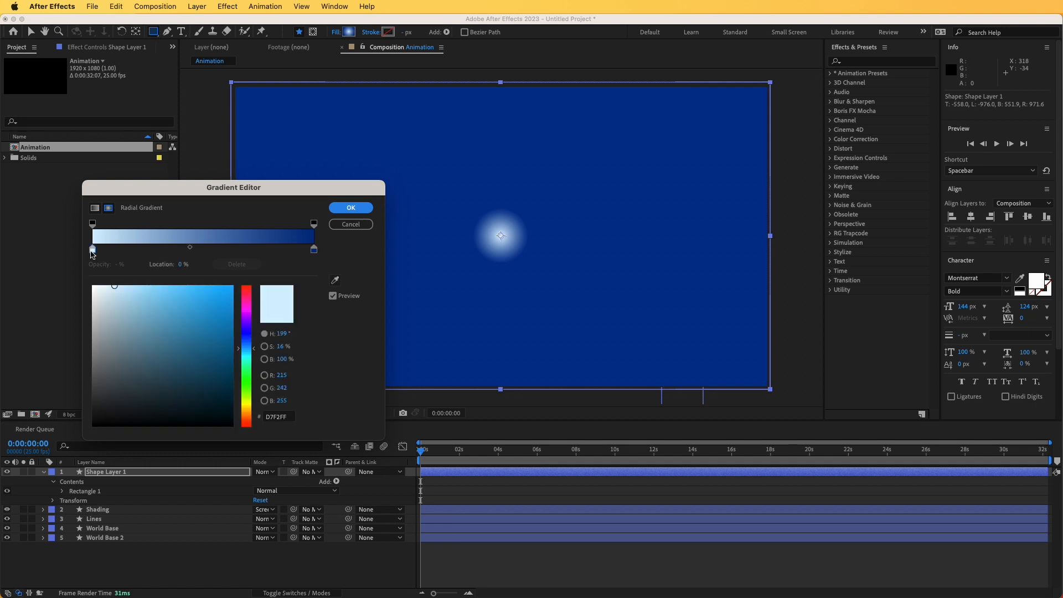
drag(139, 288, 165, 276)
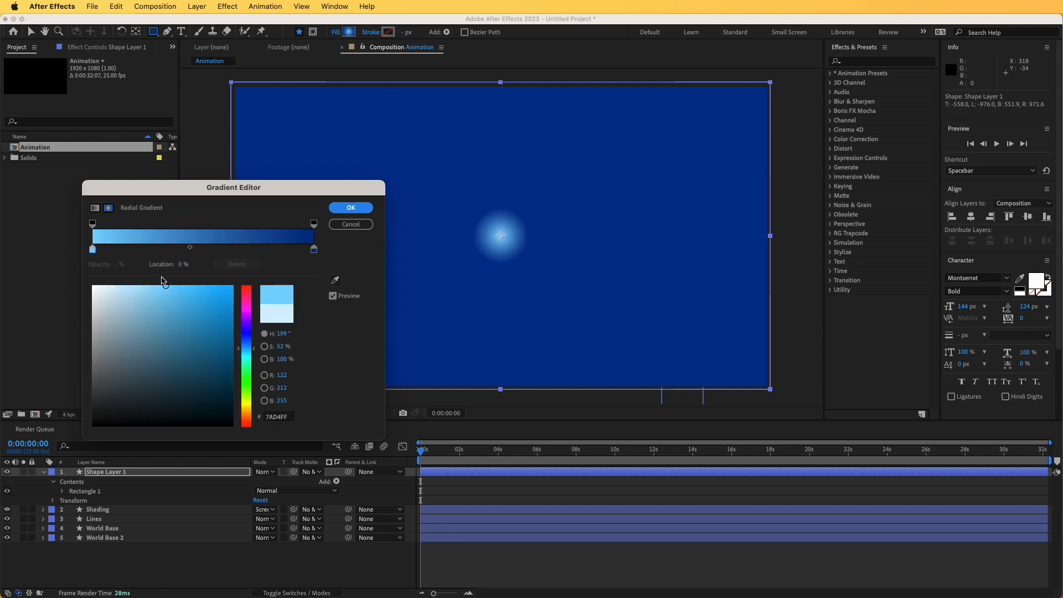
Make the rectangle's gradient linear and run it vertically from near the composition's bottom edge to just above its top edge
click(95, 208)
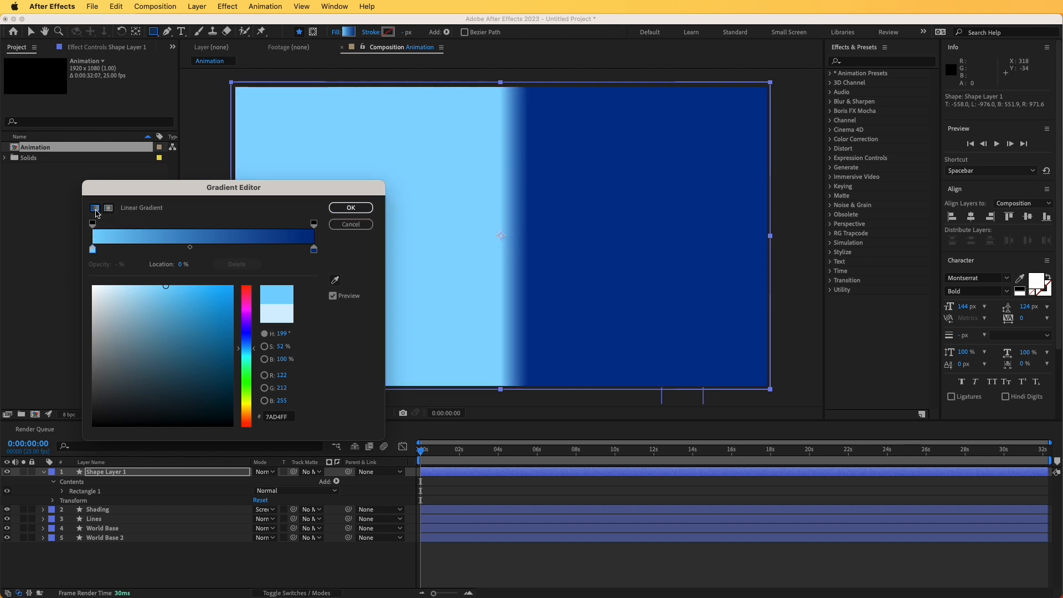
click(350, 207)
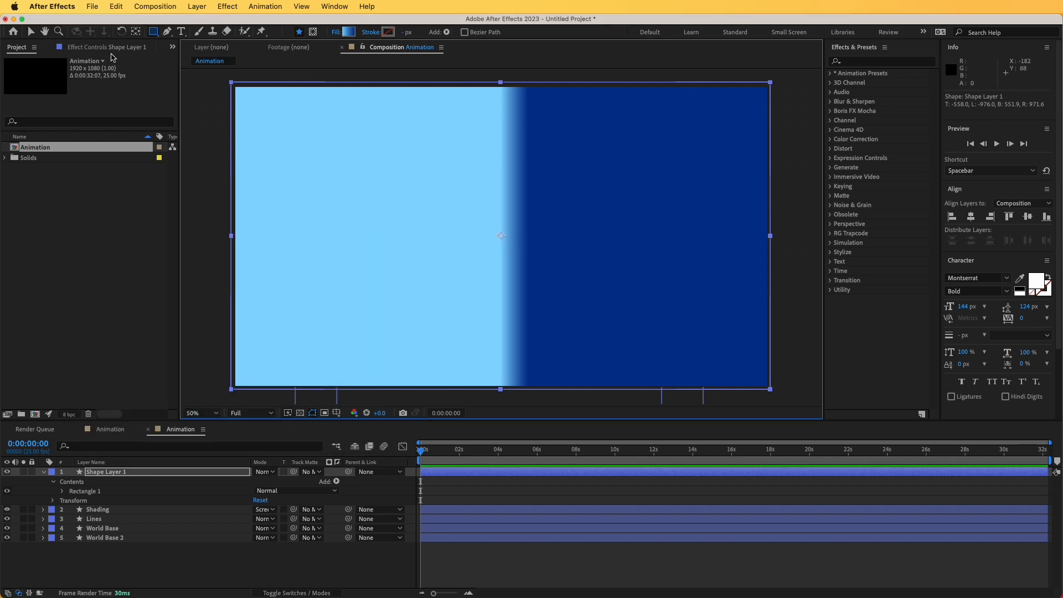
click(32, 34)
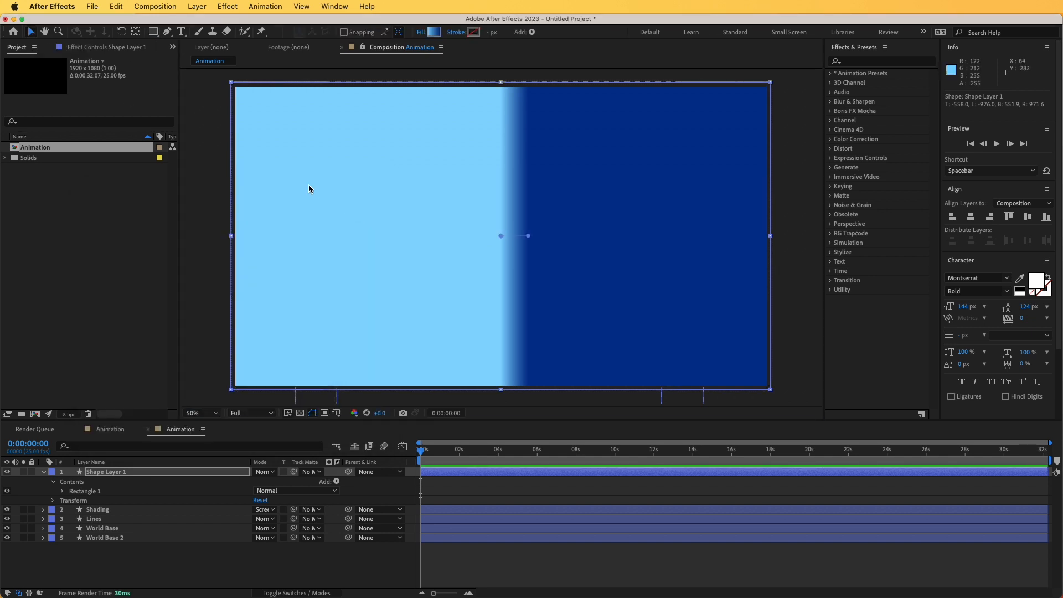
click(530, 238)
drag(529, 237, 501, 71)
drag(500, 237, 500, 382)
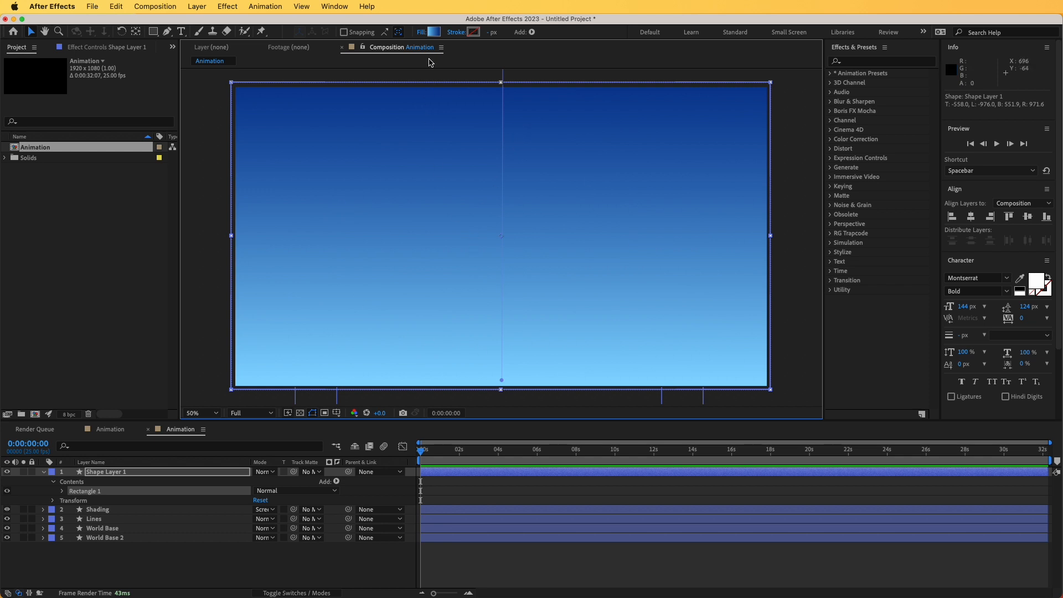
Add a cyan colour stop at about 41.7% to the rectangle's gradient and set the midpoint before it to about 38.1%
click(433, 32)
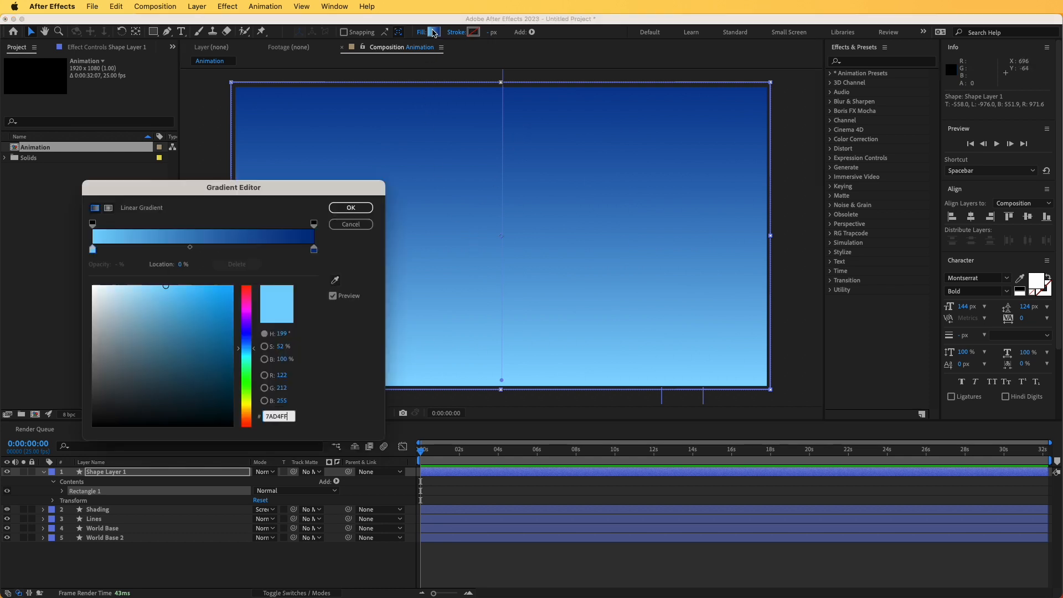
click(185, 249)
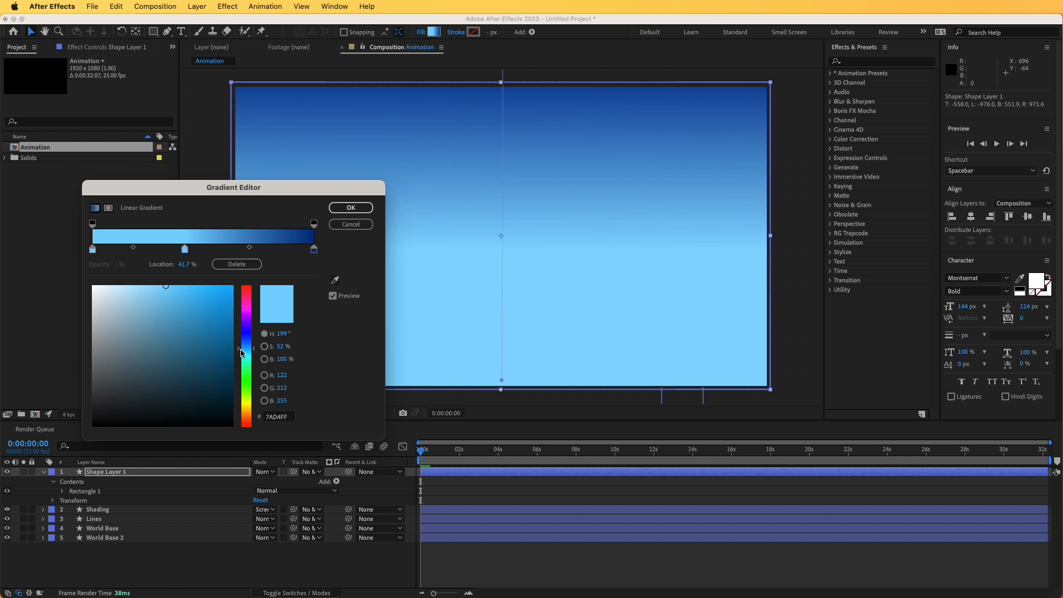
drag(241, 352, 240, 357)
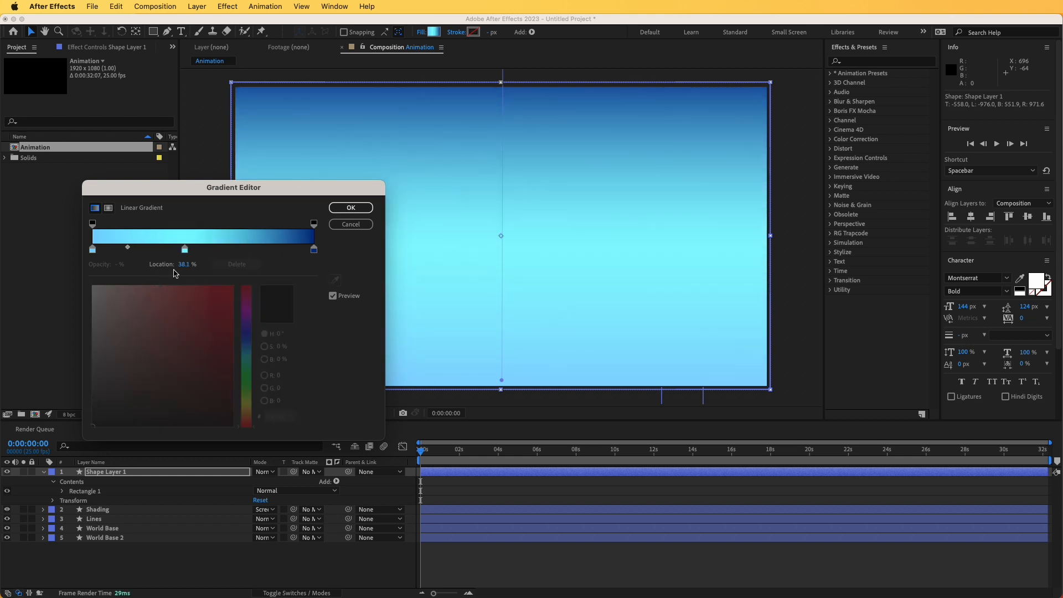
click(350, 209)
Move the rectangle's shape layer below World Base 2 and rename it Gradient
drag(98, 473, 102, 536)
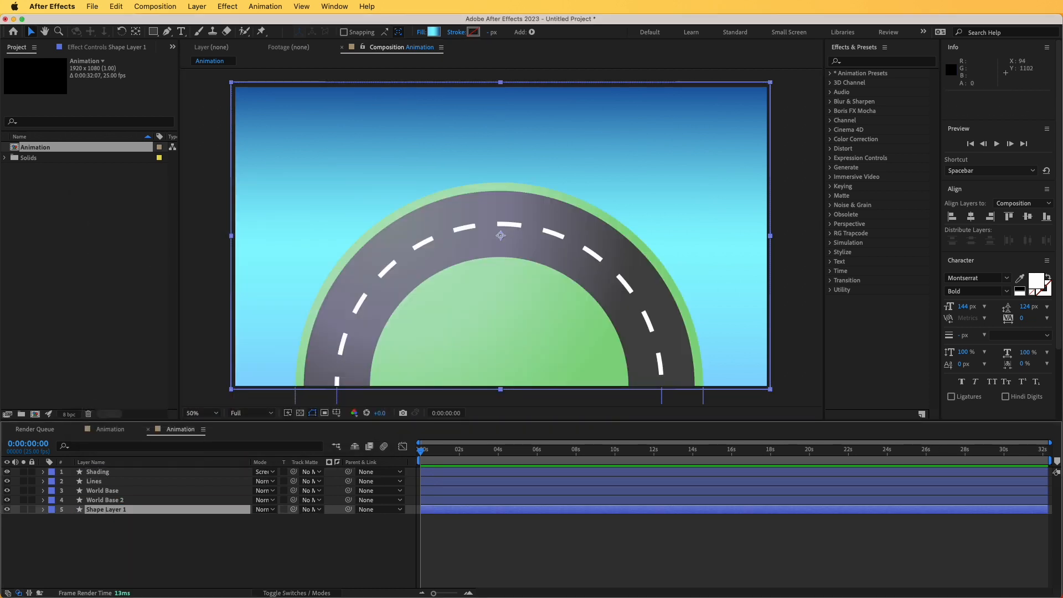
key(Return)
text(G)
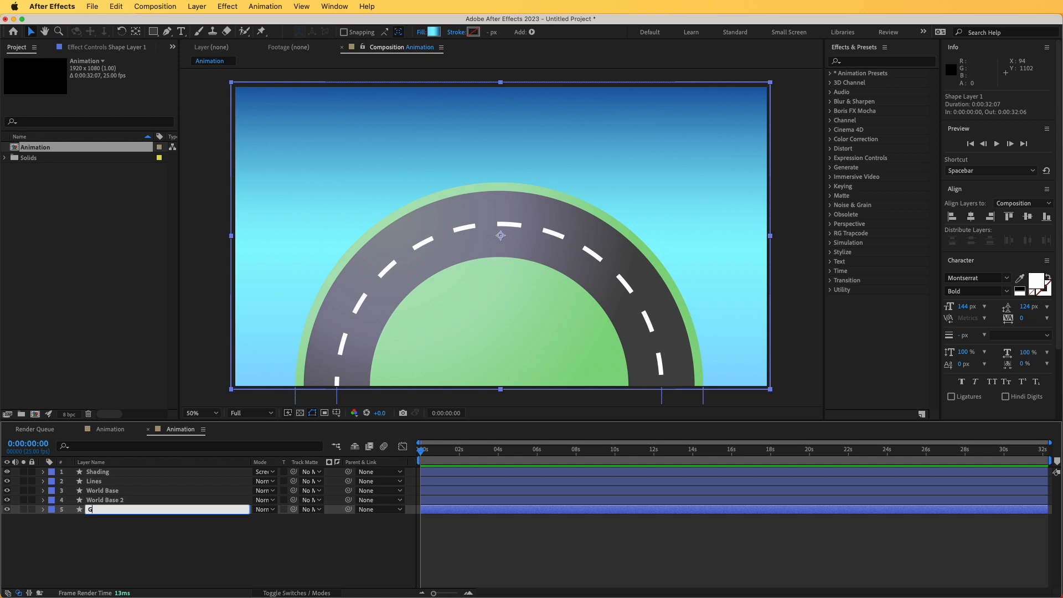
text(radient)
key(Return)
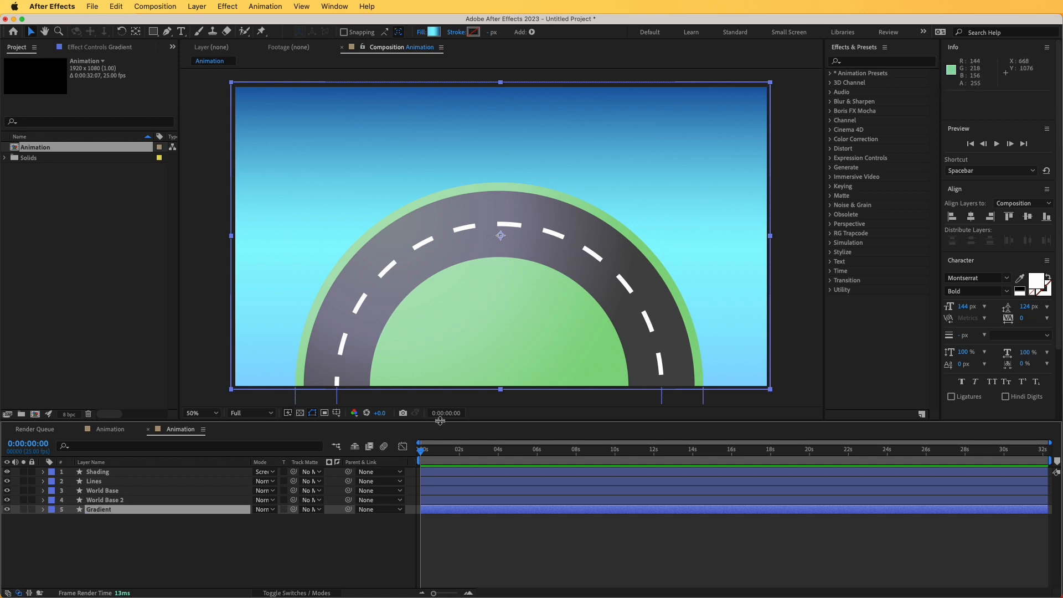
Parent the Shading, Lines and World Base layers to World Base 2
click(119, 501)
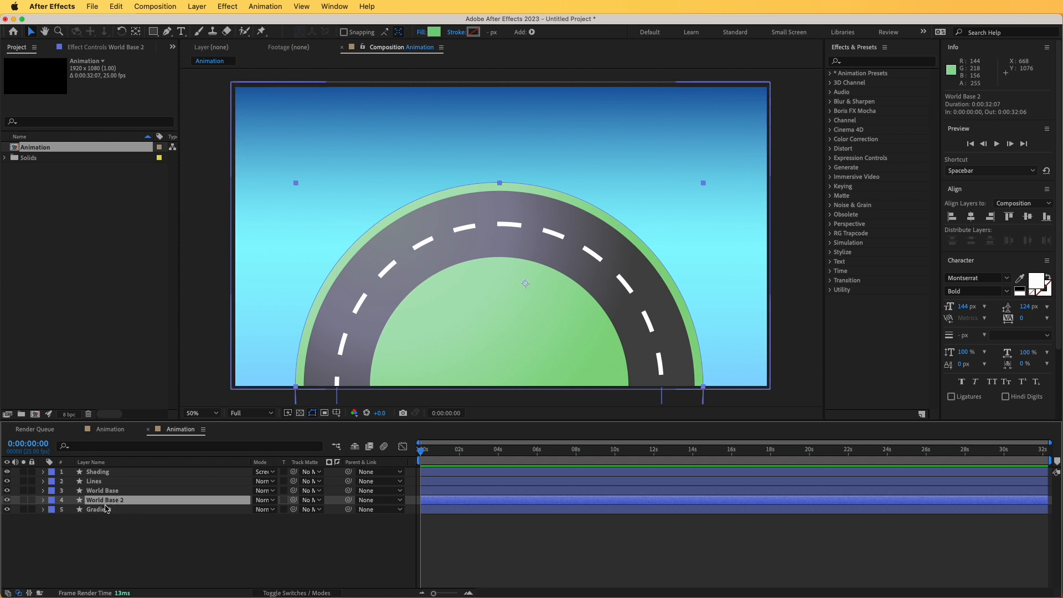
click(100, 471)
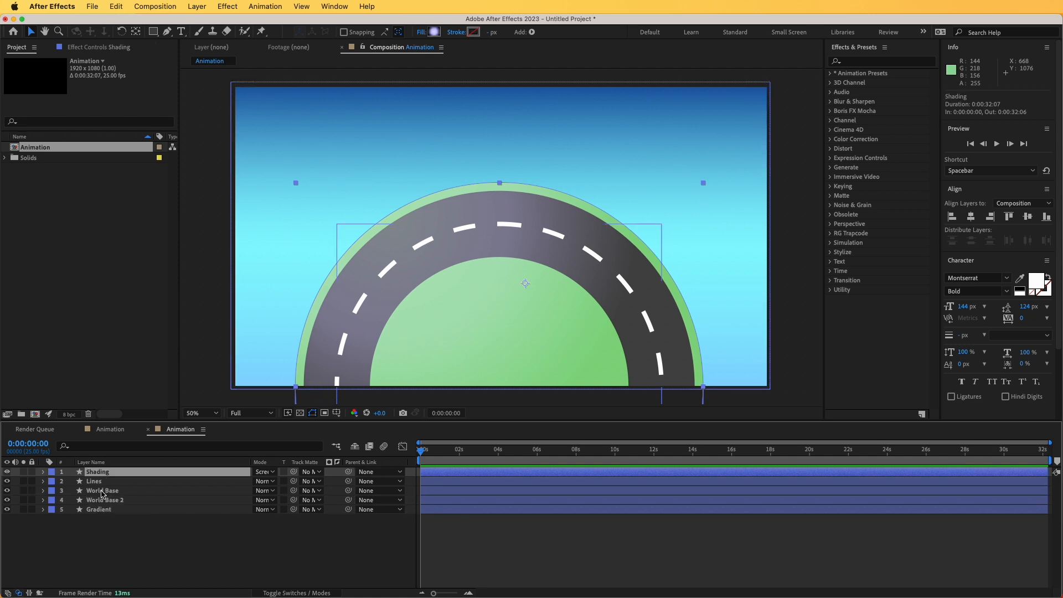
shift+click(101, 494)
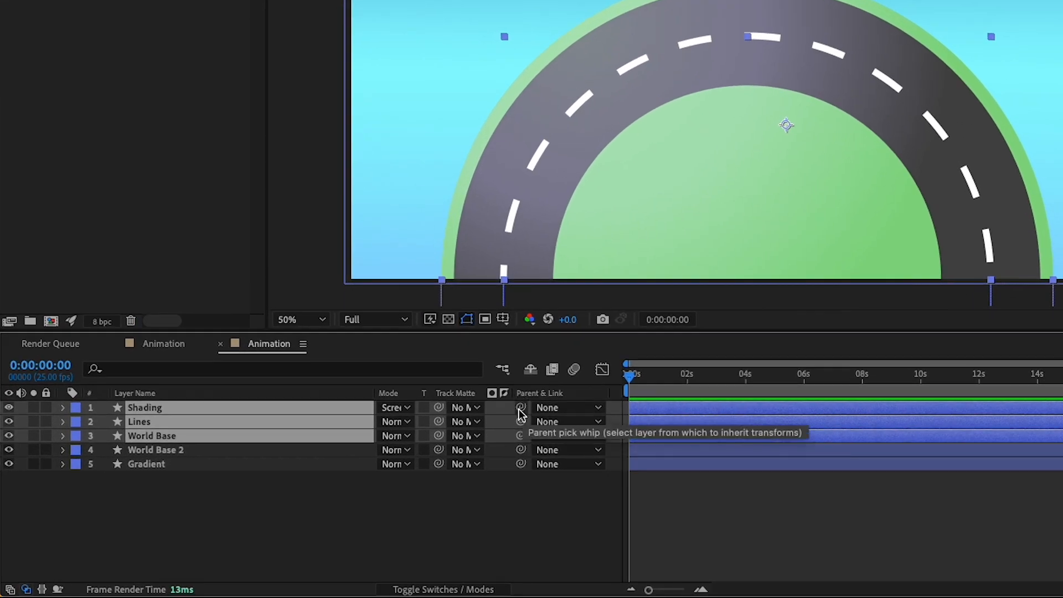
mouse_move(521, 408)
mouse_down()
mouse_move(515, 426)
mouse_move(474, 444)
mouse_move(218, 450)
mouse_up()
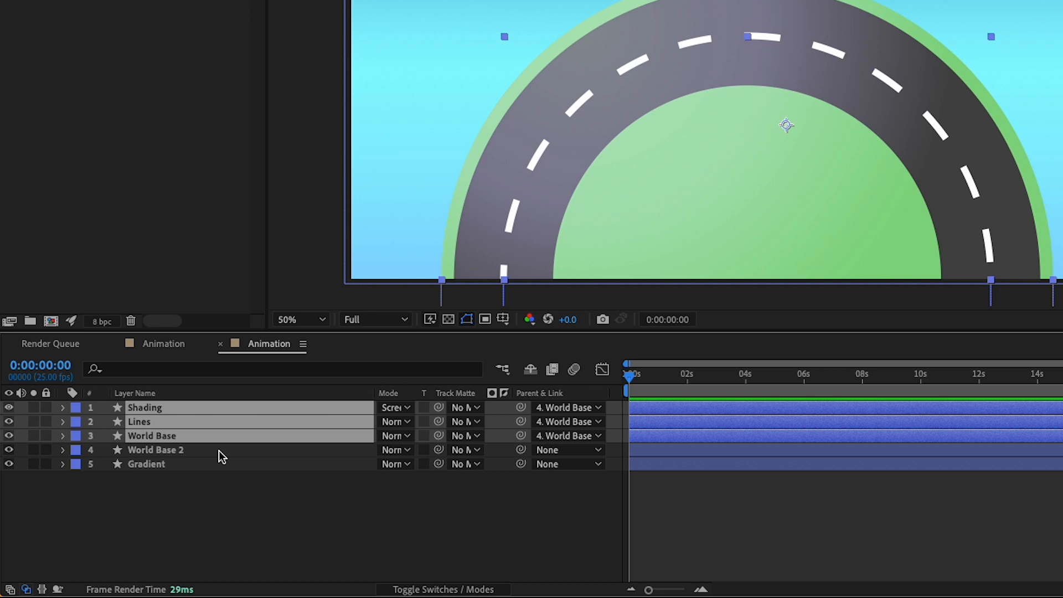
Try rotating World Base 2 about its current anchor point, and undo the rotation
click(194, 507)
click(147, 449)
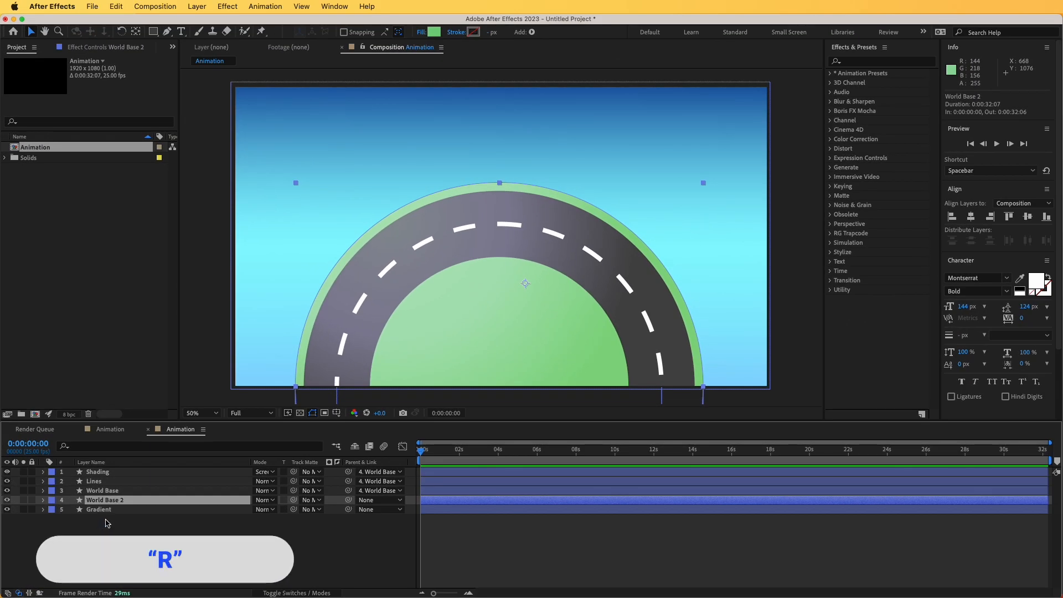
key(r)
drag(261, 509, 449, 498)
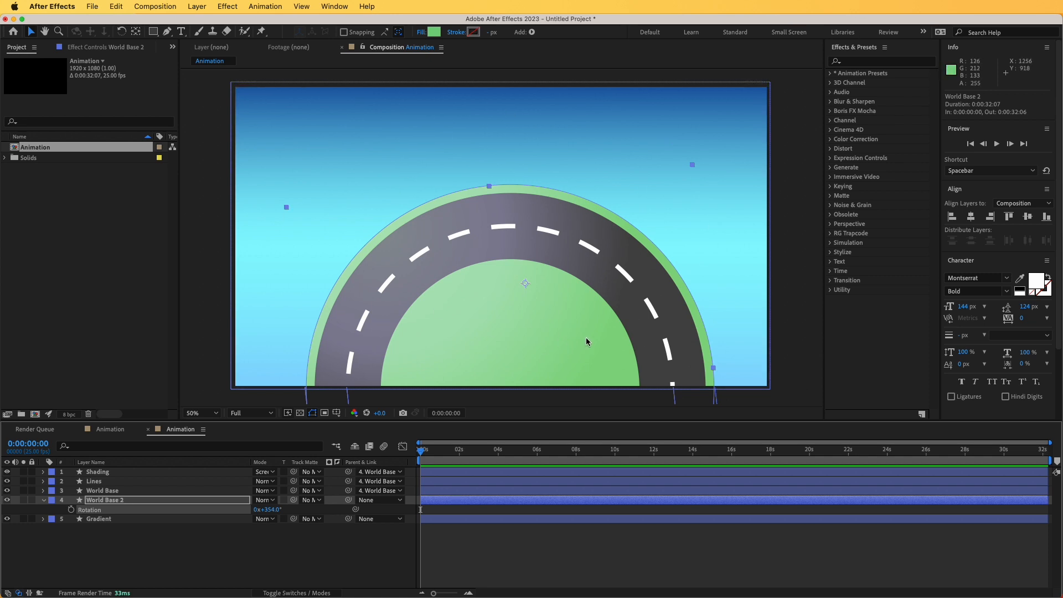
key(super+z)
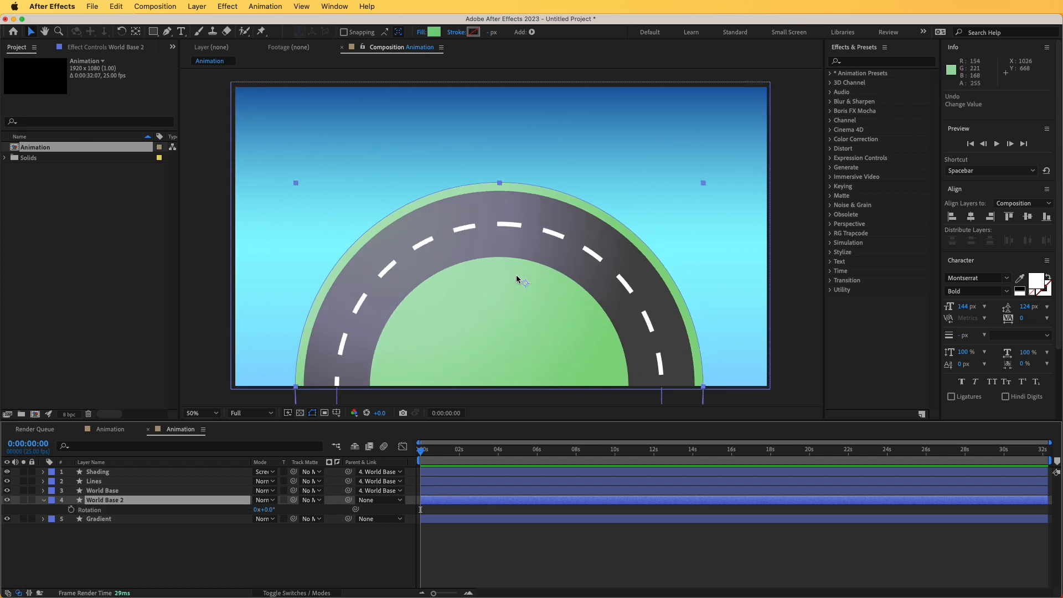
Move World Base 2's anchor point to the centre of the half-circle's base, test its rotation, and set Shading's parent to None
click(136, 34)
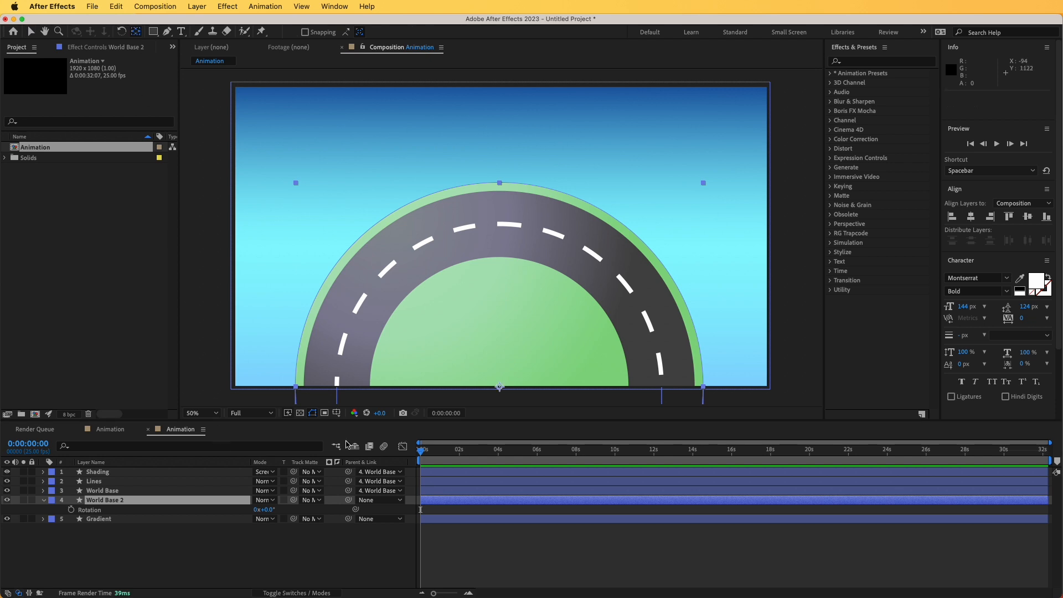
drag(271, 509, 597, 514)
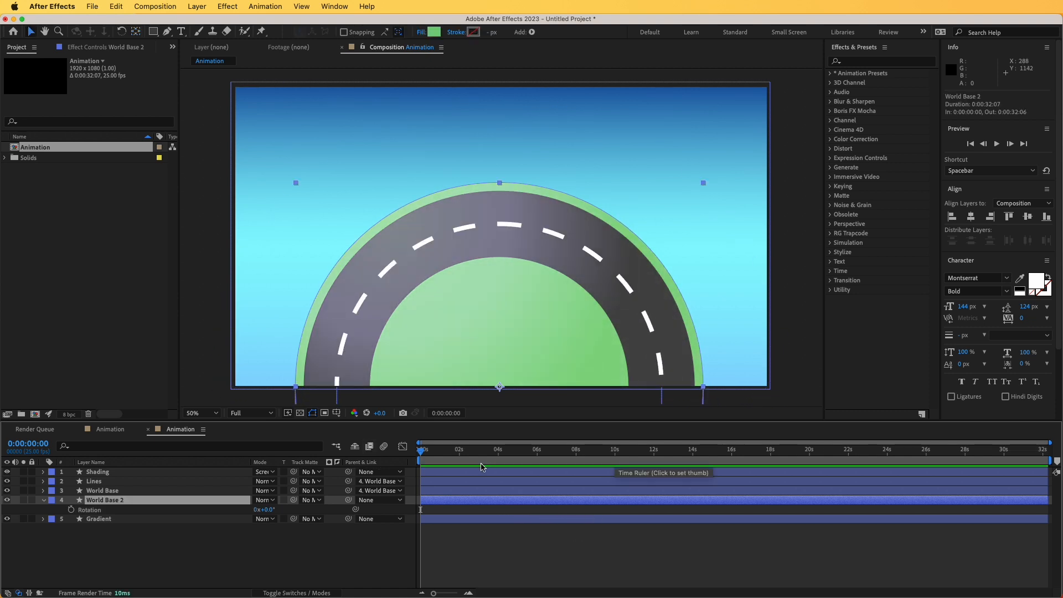
End the work area at 10 seconds and add rotation keyframes to World Base 2 at 10 seconds and at 0 seconds
click(615, 458)
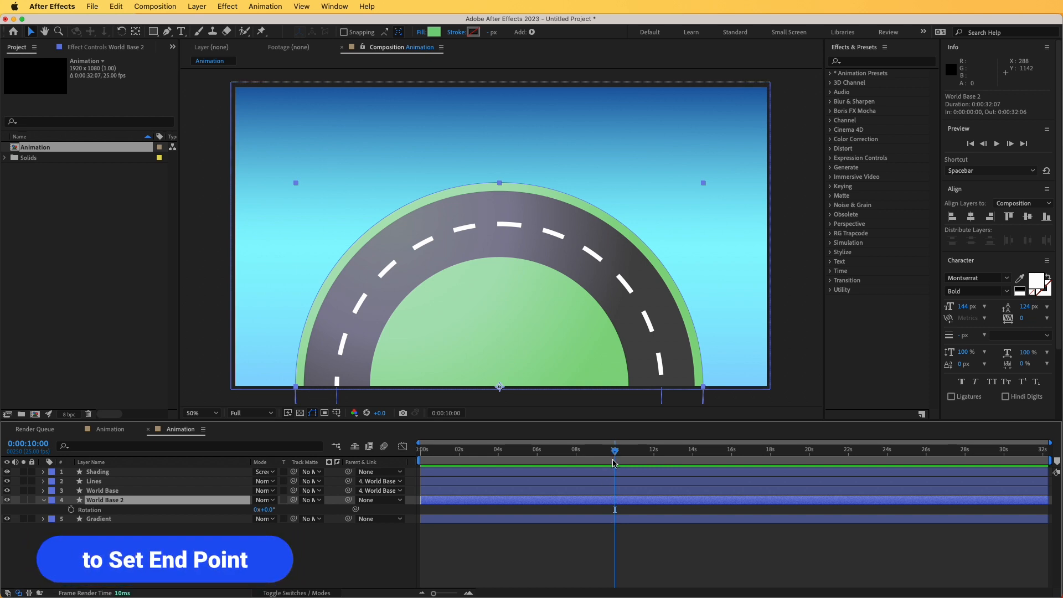
key(n)
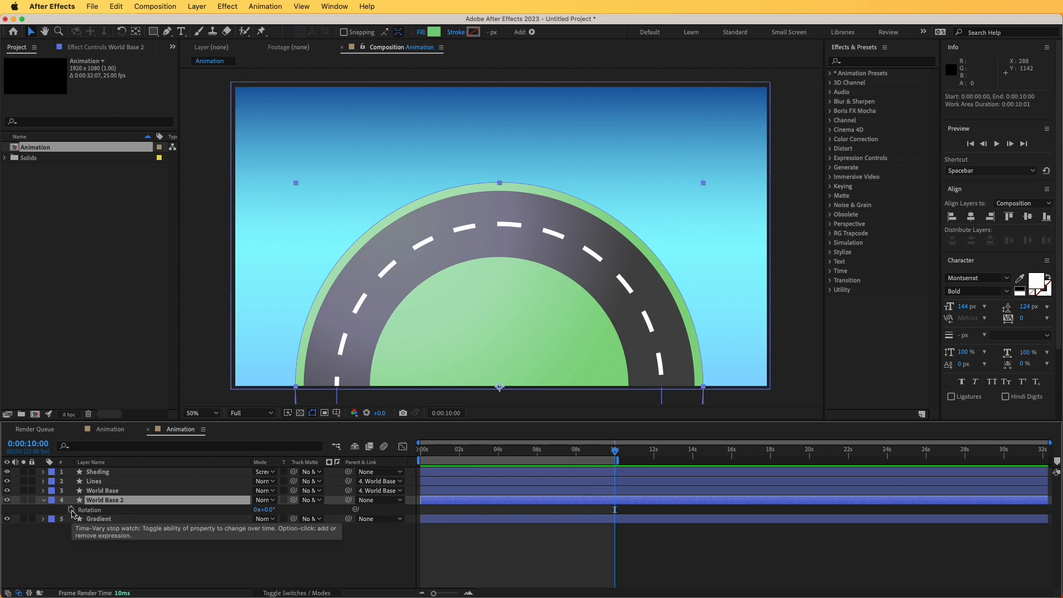
click(71, 509)
click(560, 457)
drag(551, 460, 411, 463)
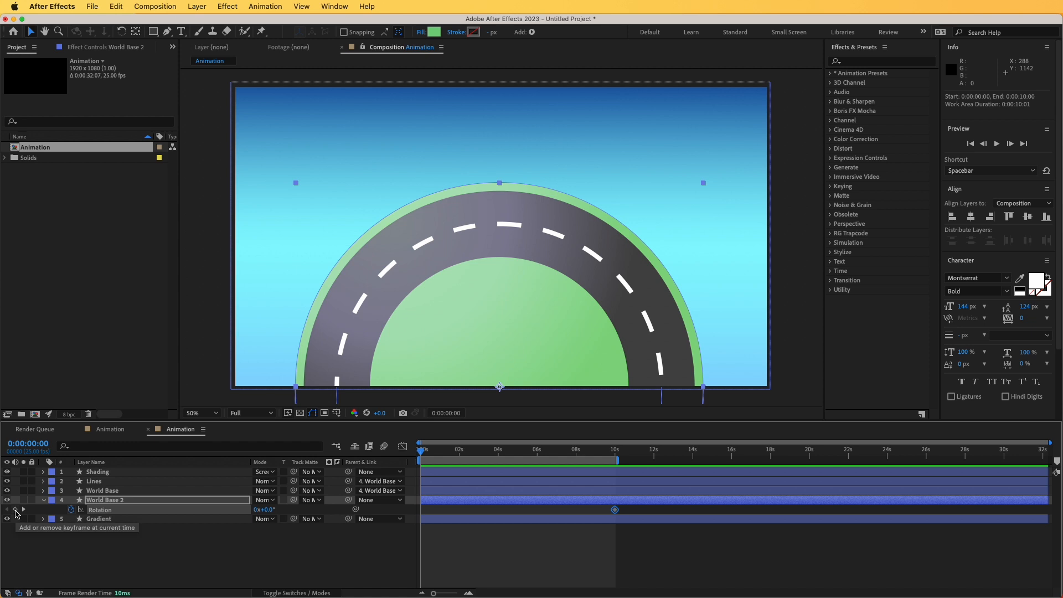
click(25, 514)
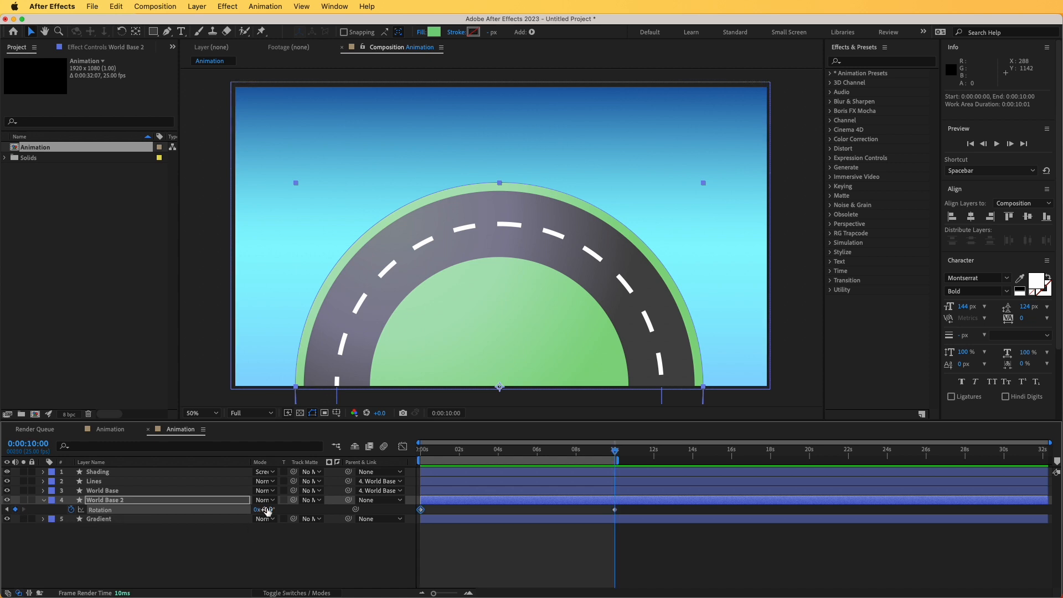
Set World Base 2's rotation at 10 seconds to one full revolution (1x+0.0°) and preview the animation
click(268, 510)
text(0)
key(Return)
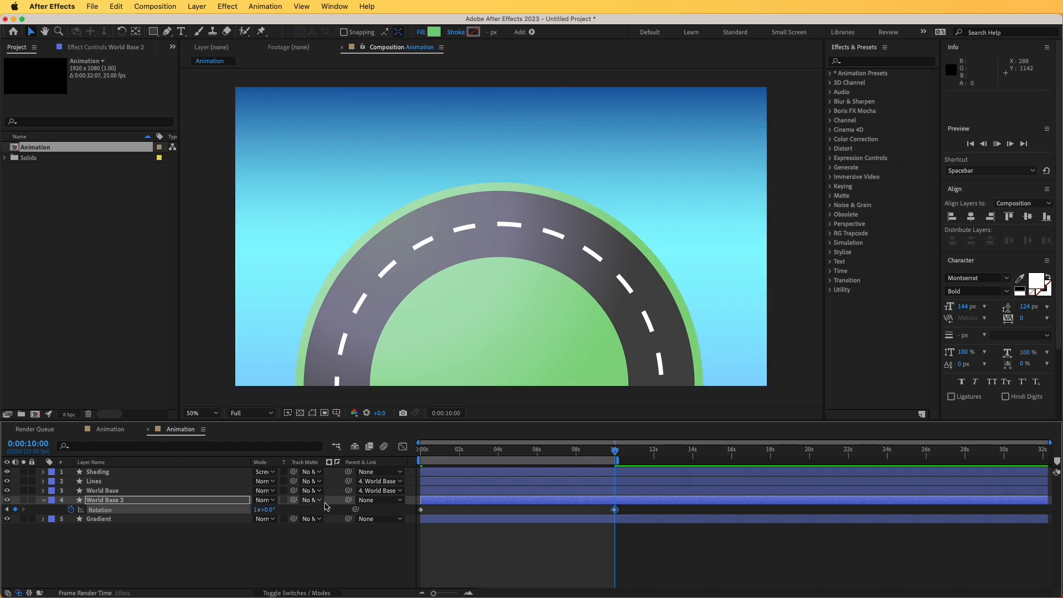
key(space)
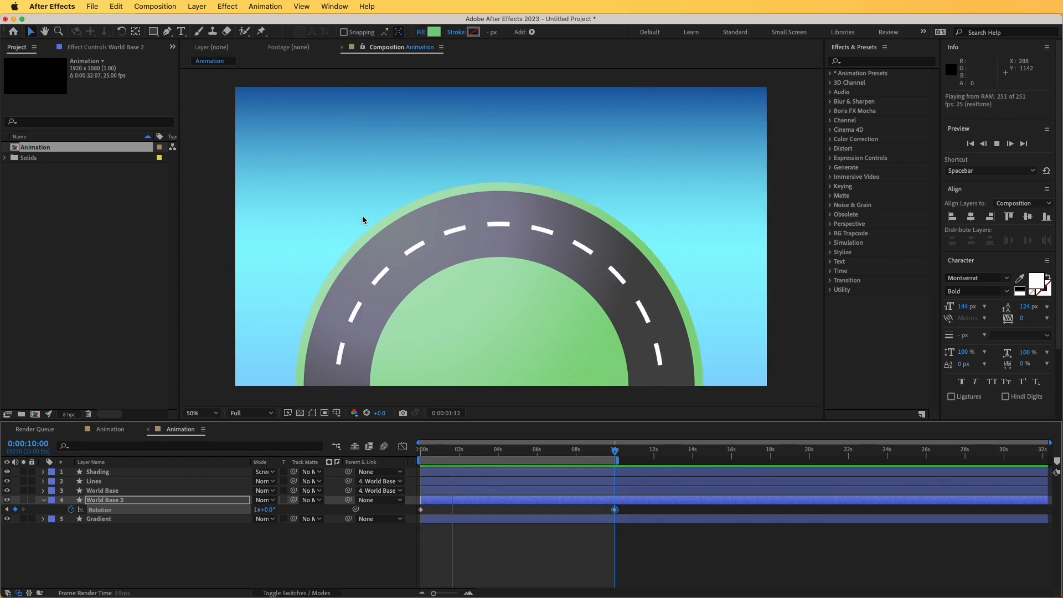
Add a text layer reading MOTION GRAPHICS and place it in the sky just above the half-circle world
key(space)
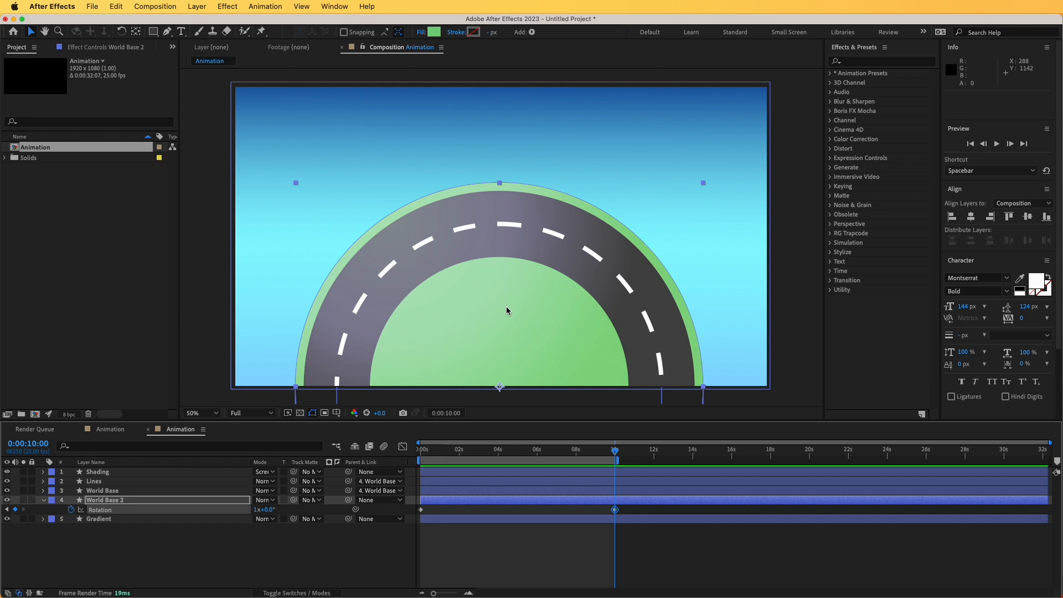
click(43, 499)
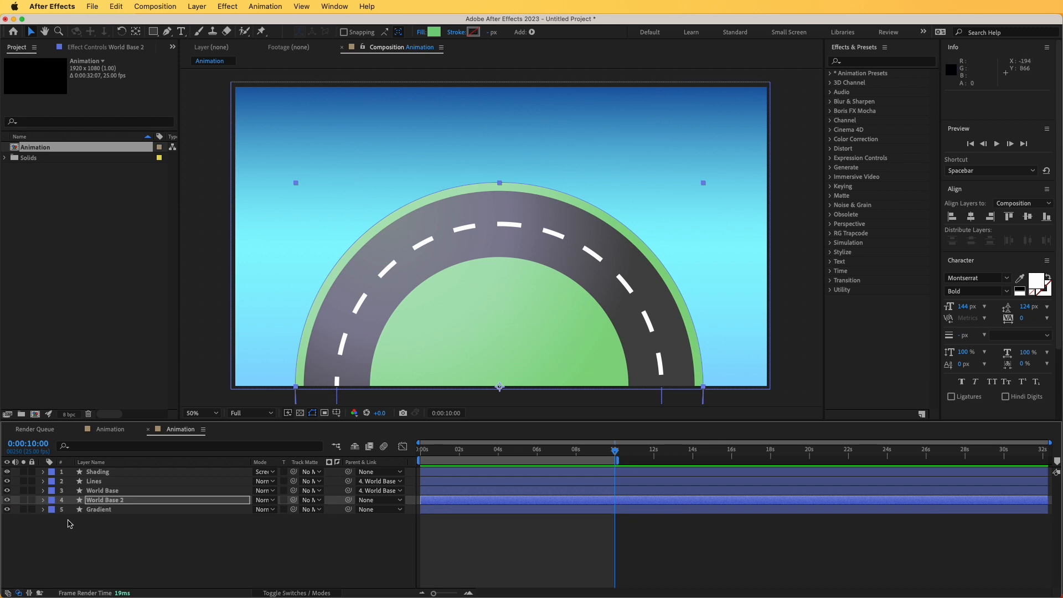
click(71, 523)
click(181, 31)
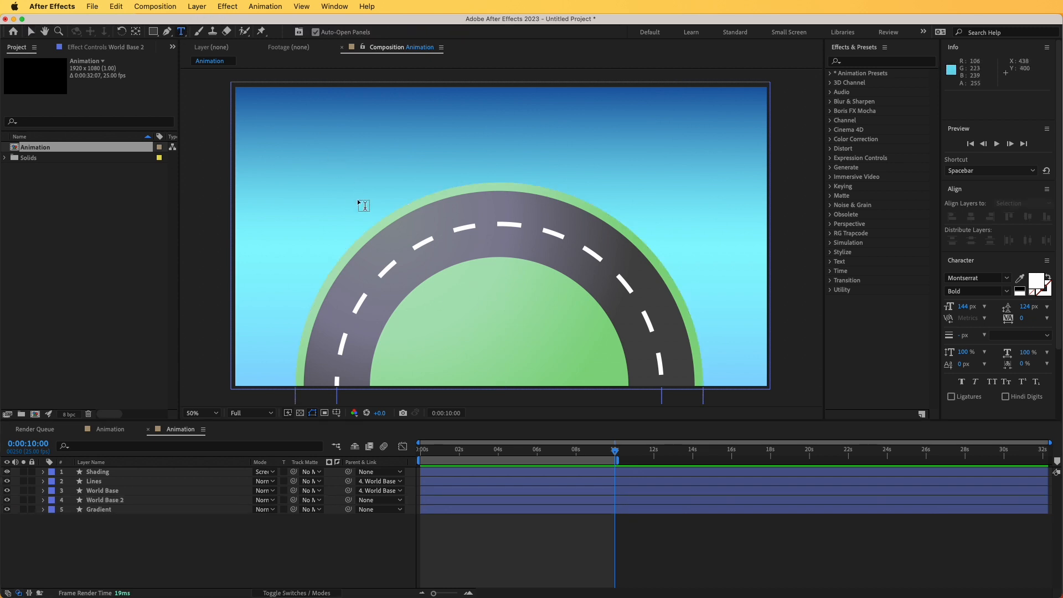
click(378, 238)
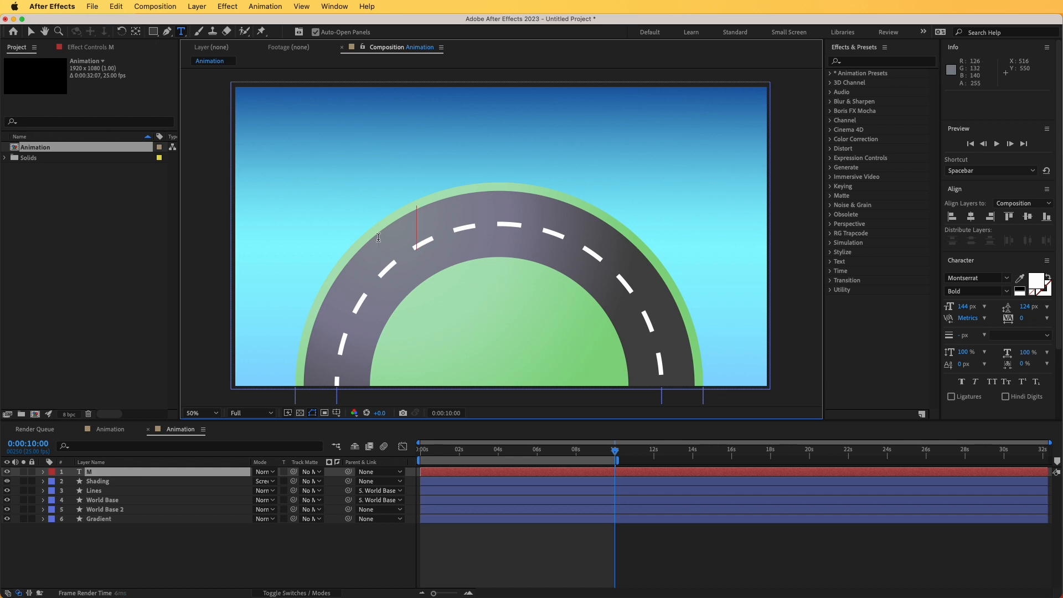
text(MOTION GRAPHICS)
drag(563, 323, 484, 261)
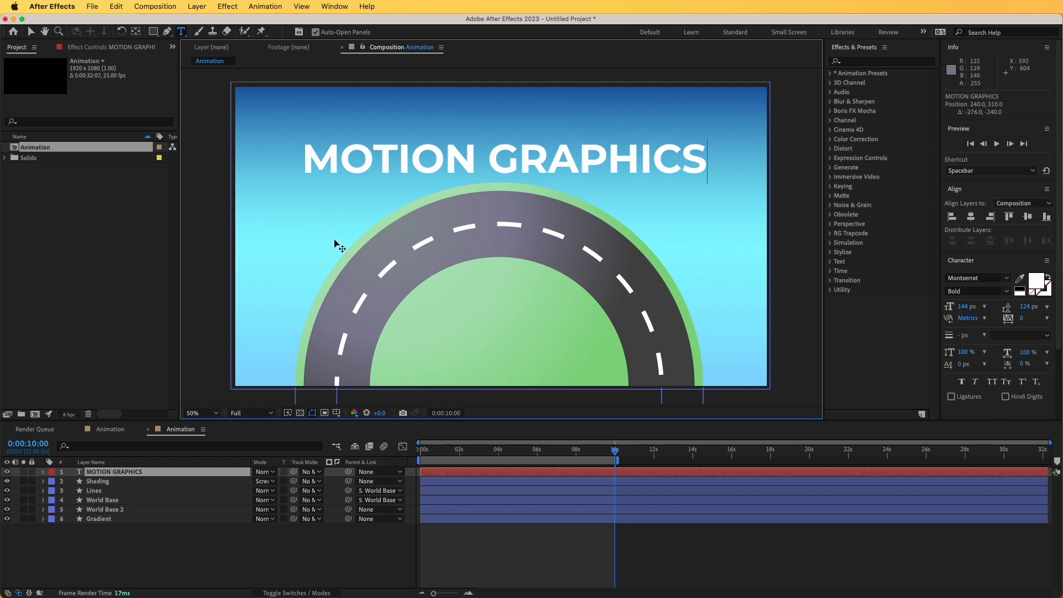
Draw a circular mask about 1580 px across on the MOTION GRAPHICS layer and move it down so it is concentric with the world
click(154, 36)
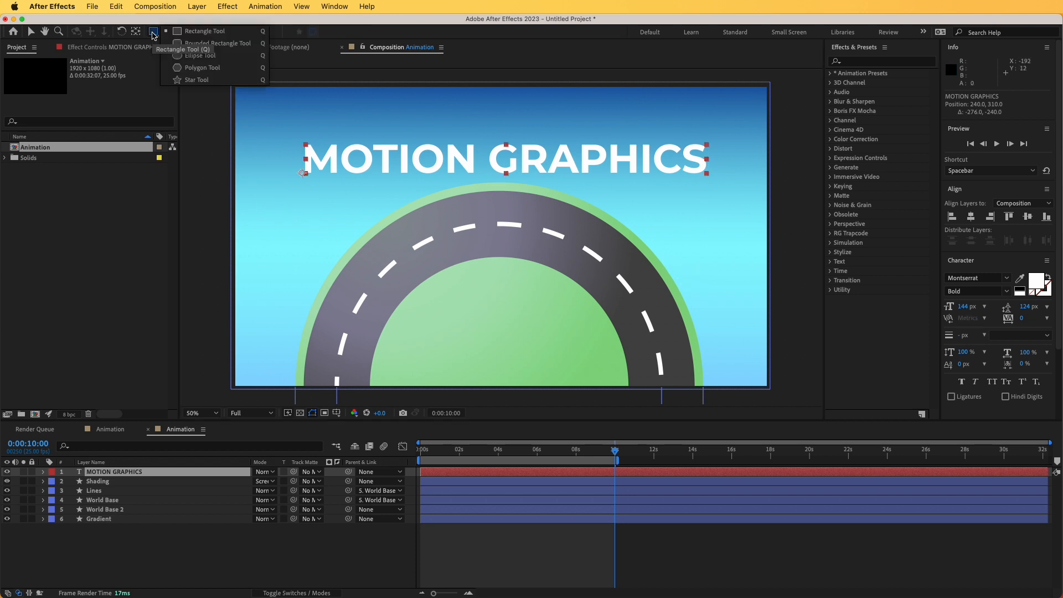
click(191, 55)
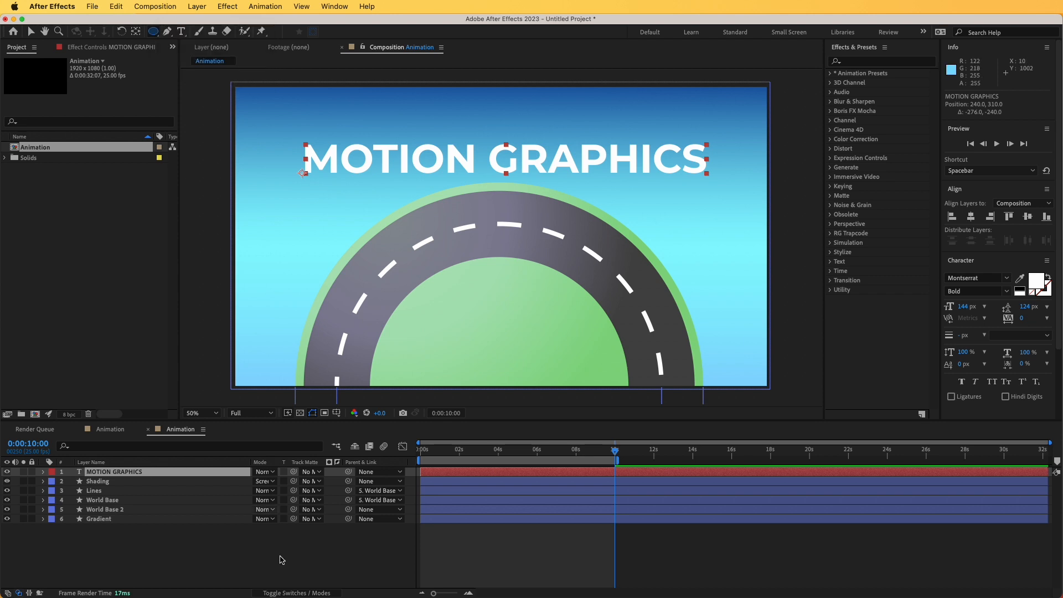
click(90, 474)
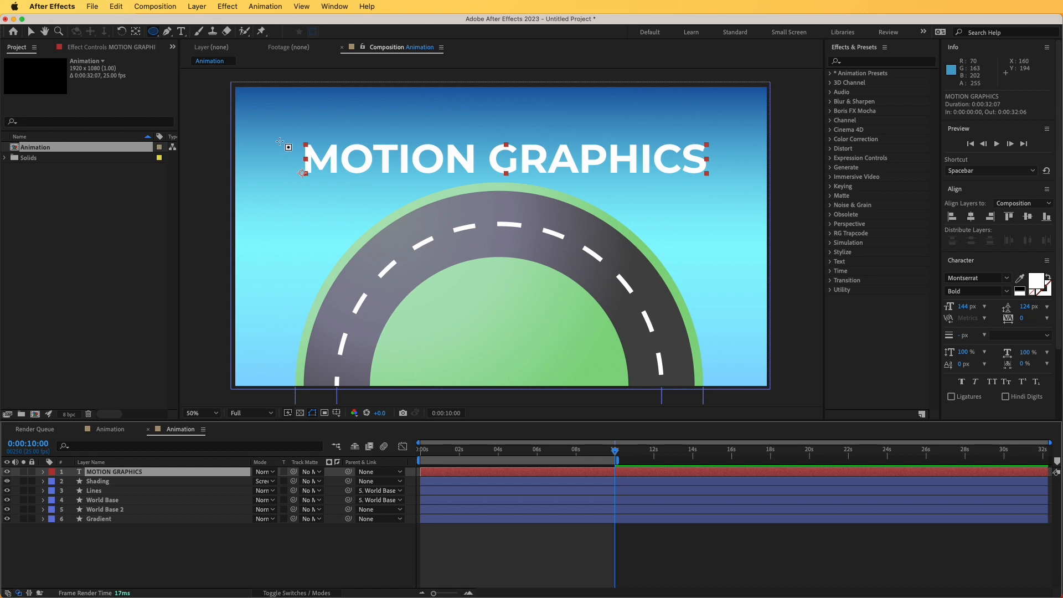
drag(278, 142, 716, 500)
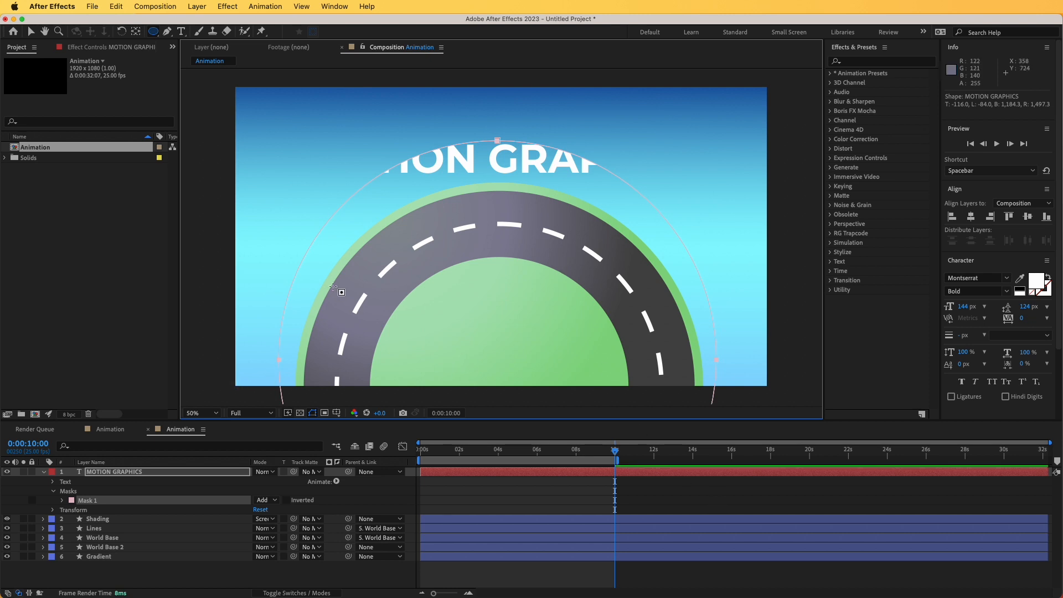
click(30, 32)
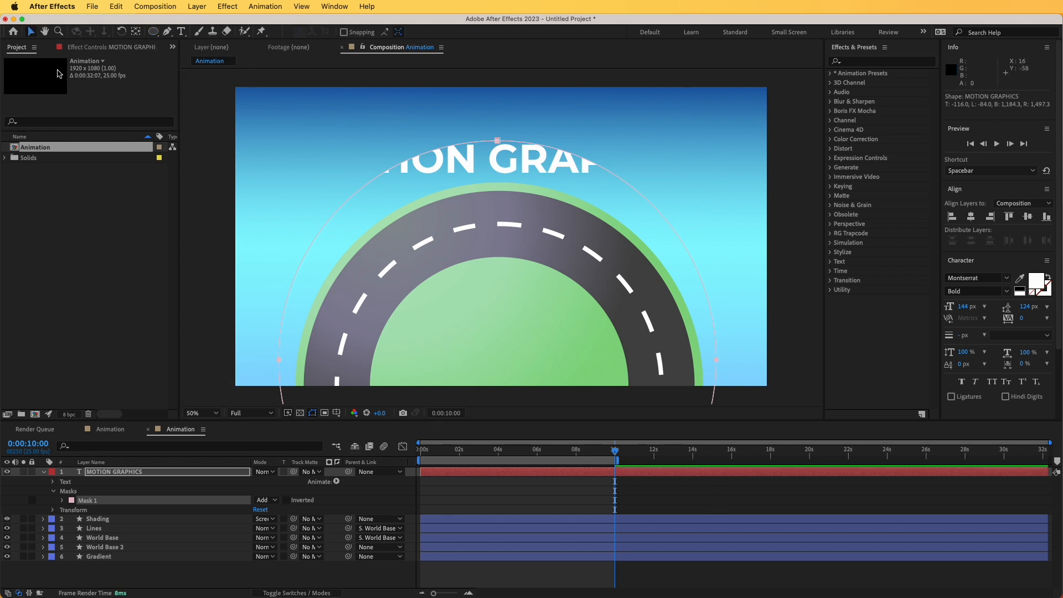
double_click(278, 363)
drag(579, 238, 582, 262)
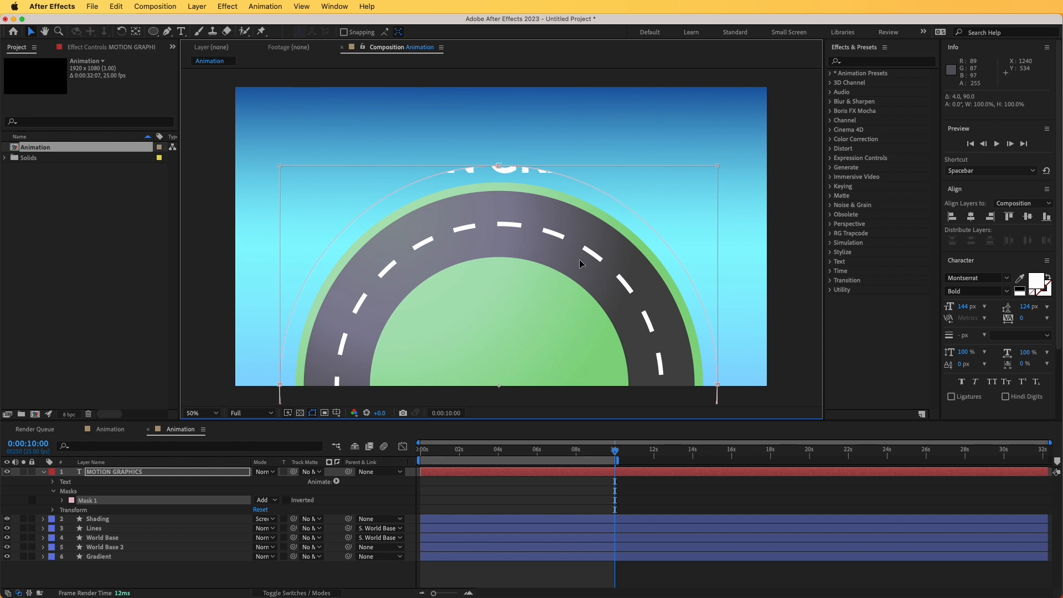
Set the MOTION GRAPHICS text path to Mask 1 and turn Reverse Path on
click(122, 475)
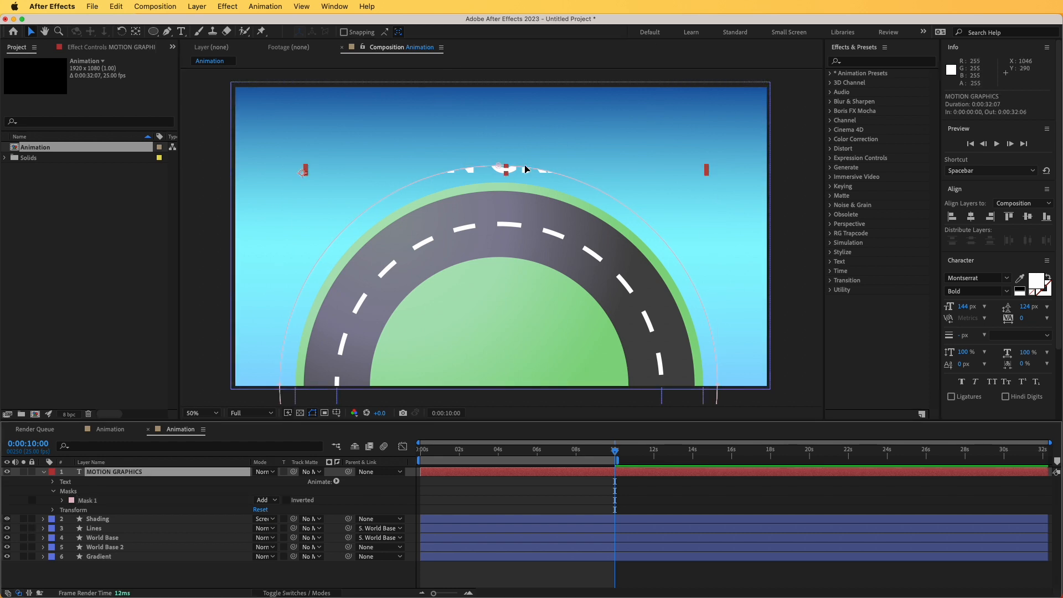
click(54, 483)
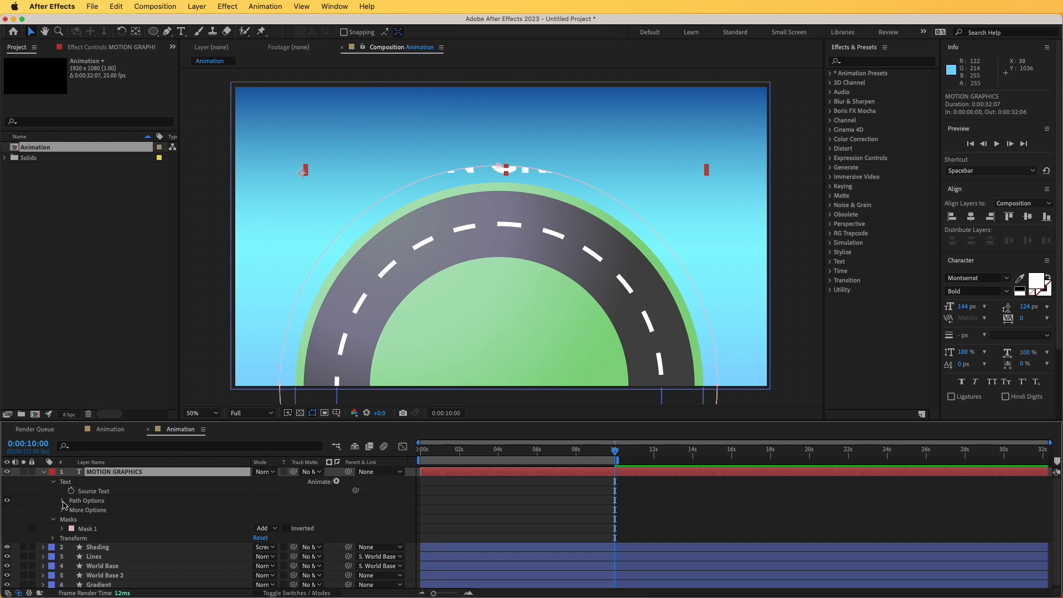
click(63, 501)
click(257, 511)
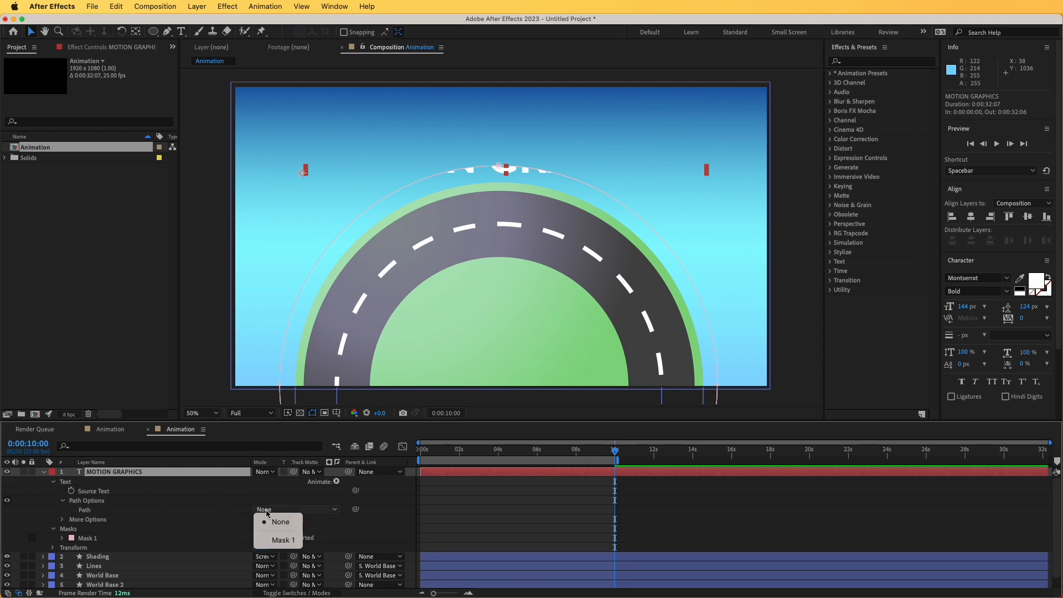
click(287, 543)
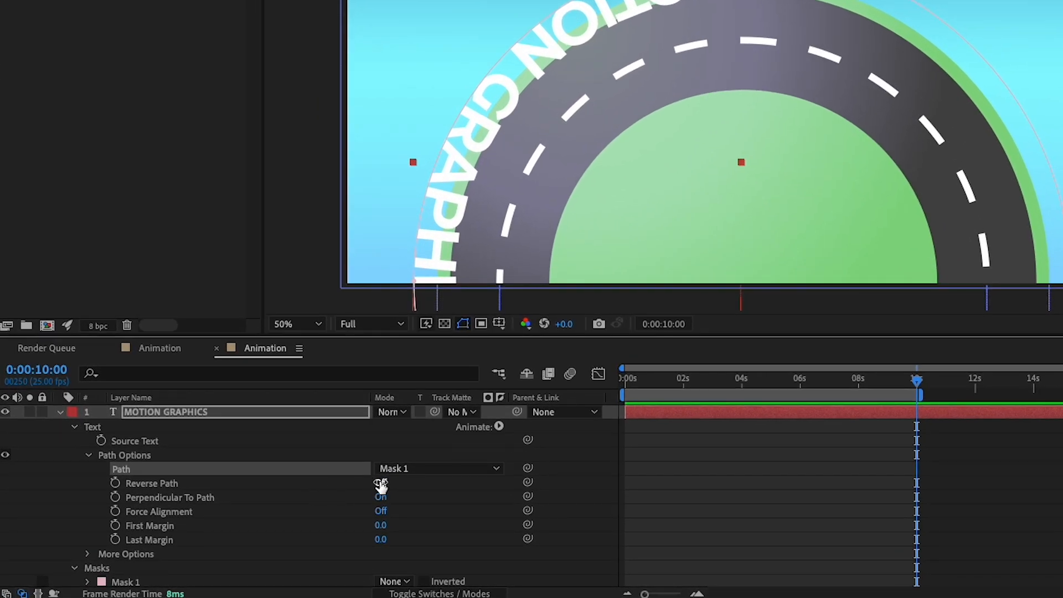
click(381, 483)
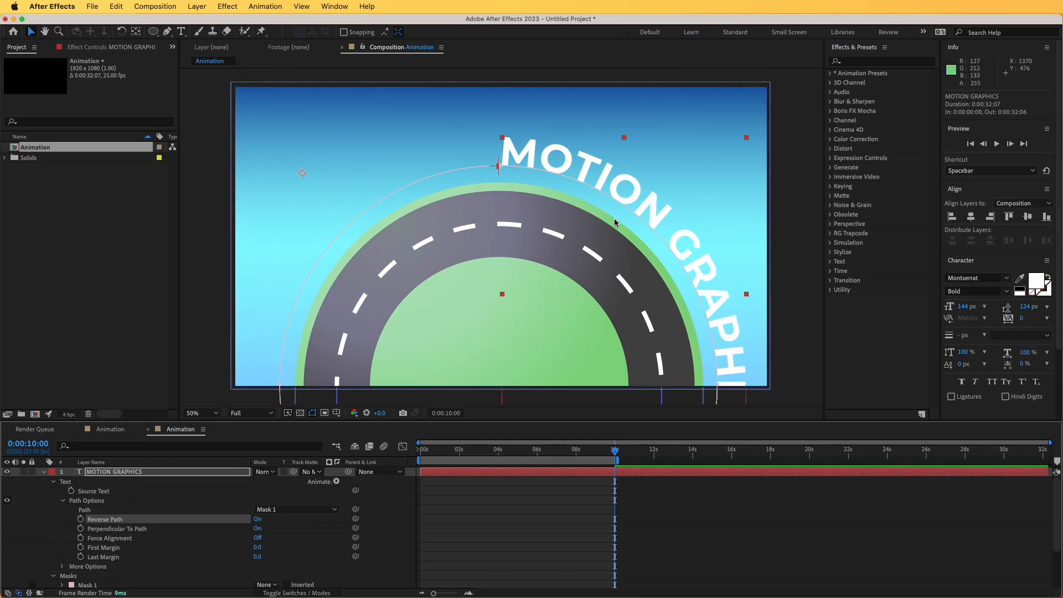
Lower the text path's First Margin until MOTION GRAPHICS is centred over the top of the world
click(127, 549)
drag(256, 550, 27, 550)
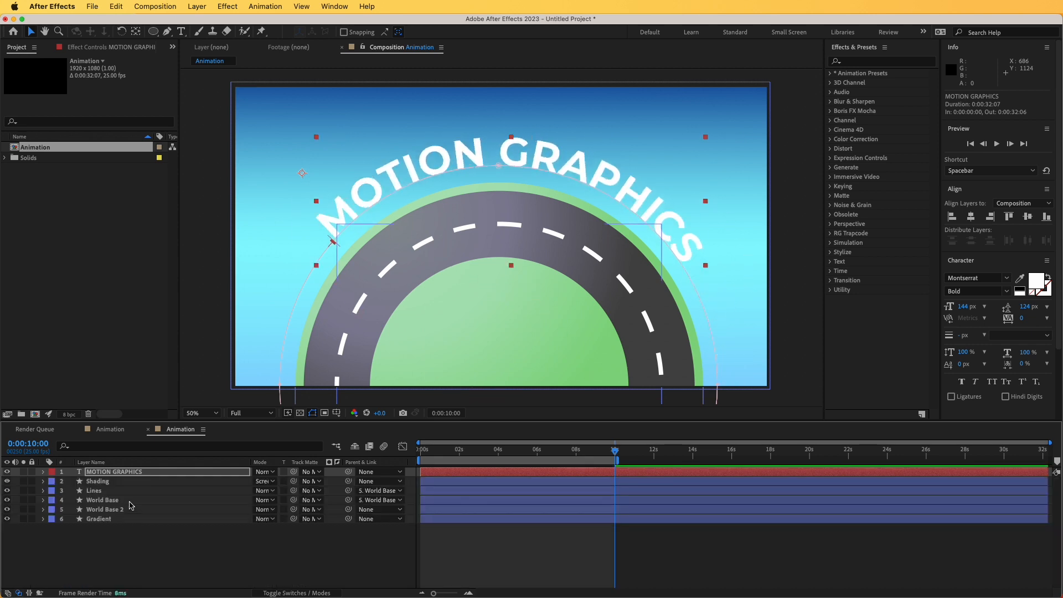
click(171, 531)
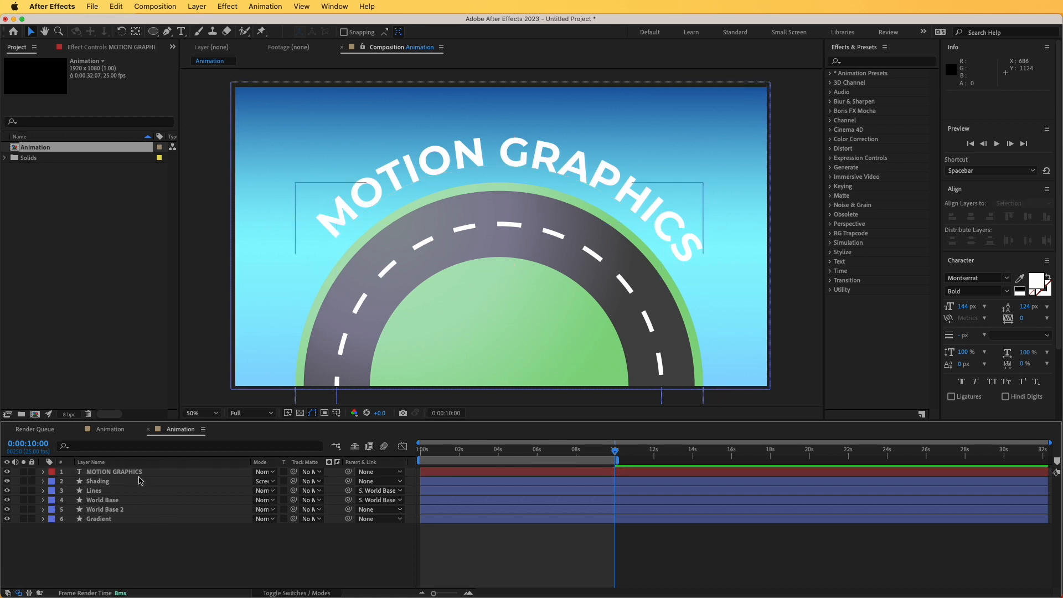
Parent the MOTION GRAPHICS layer to World Base 2 and preview the text rotating with the world
click(139, 473)
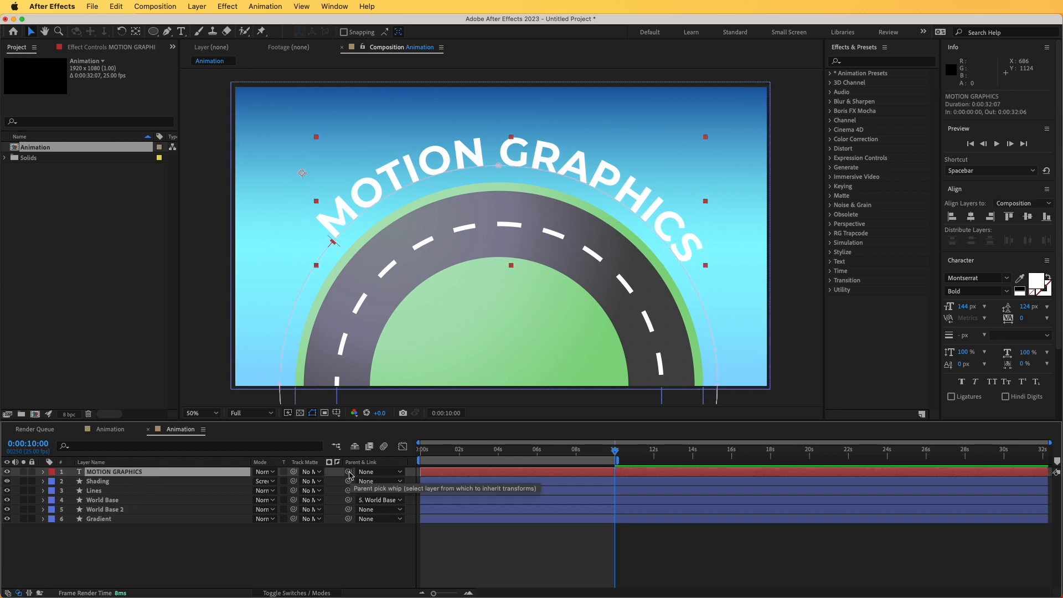
drag(349, 475, 140, 514)
key(space)
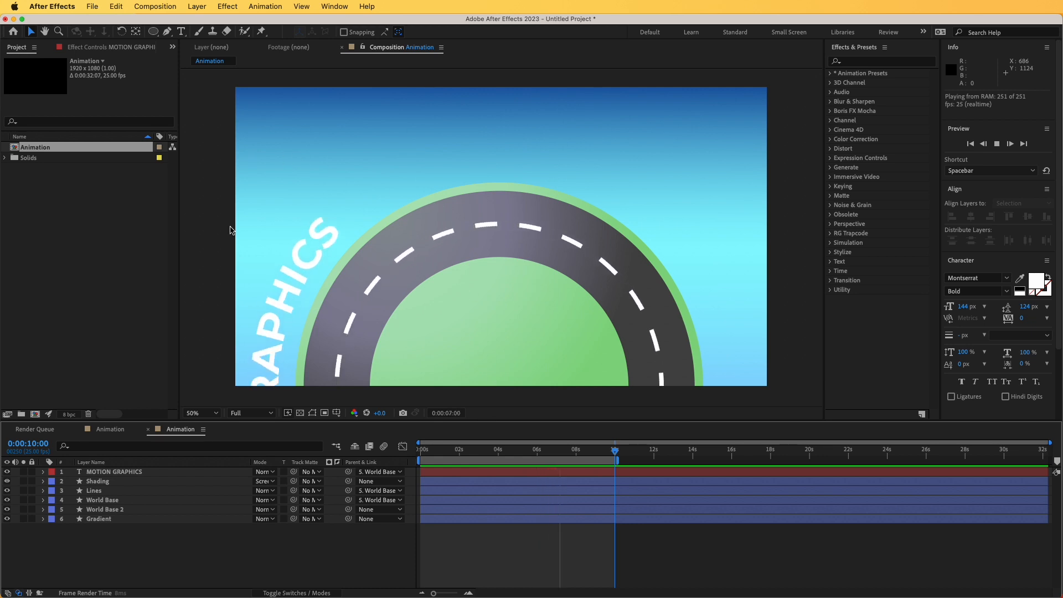
click(402, 177)
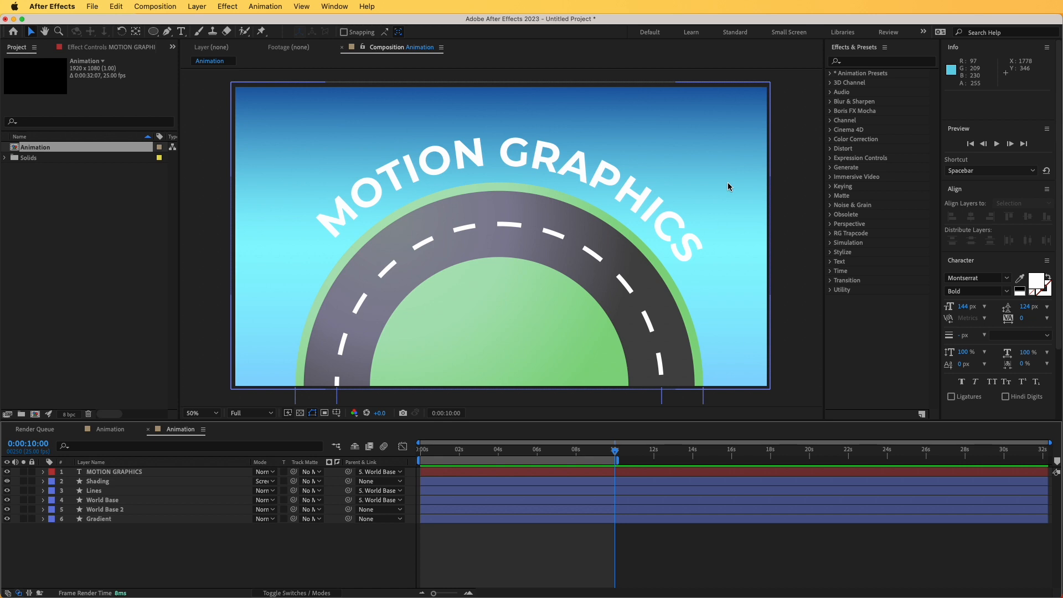
Draw a circle about 200 px across in the sky's upper-left area and fill it with a diagonal white-to-yellow gradient
click(153, 32)
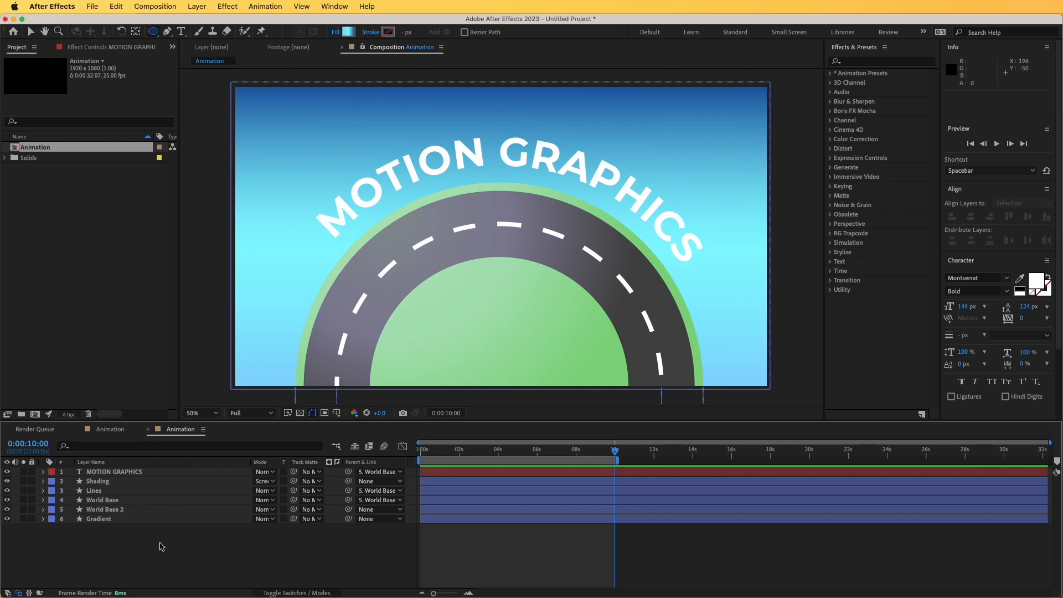
drag(259, 120, 315, 168)
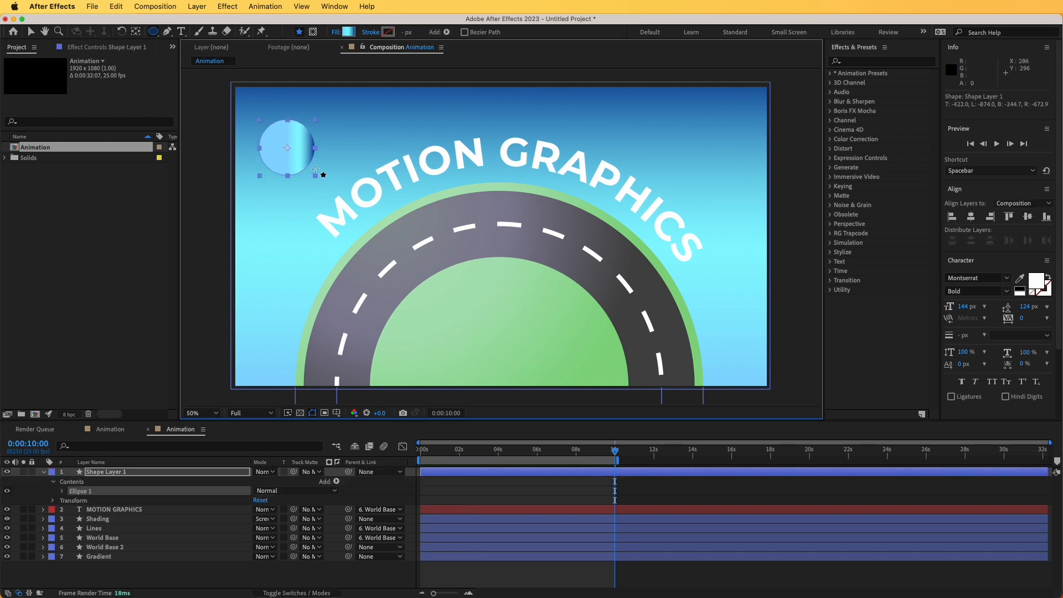
click(347, 33)
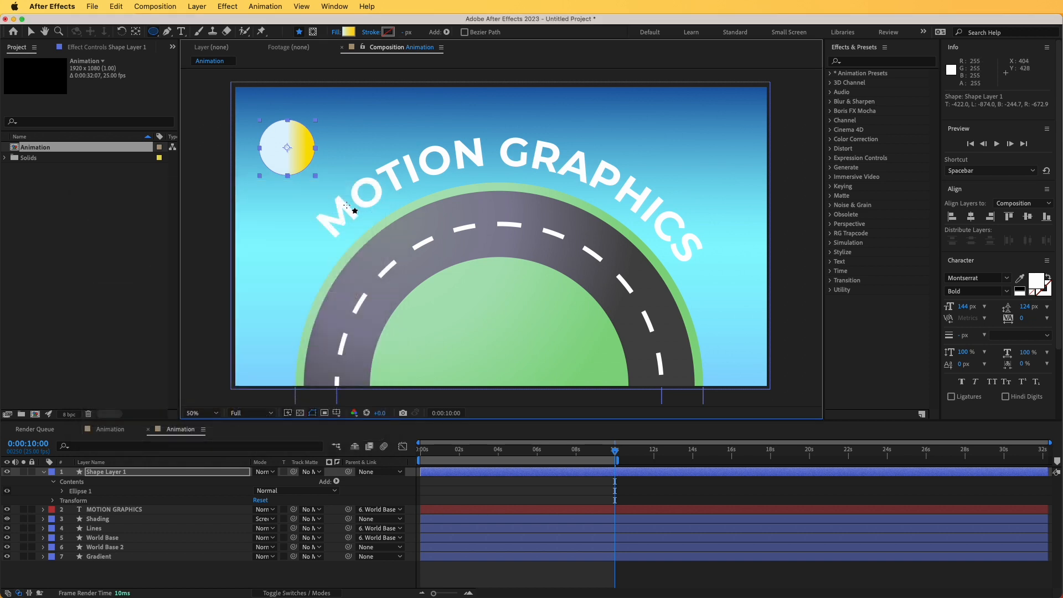
click(351, 208)
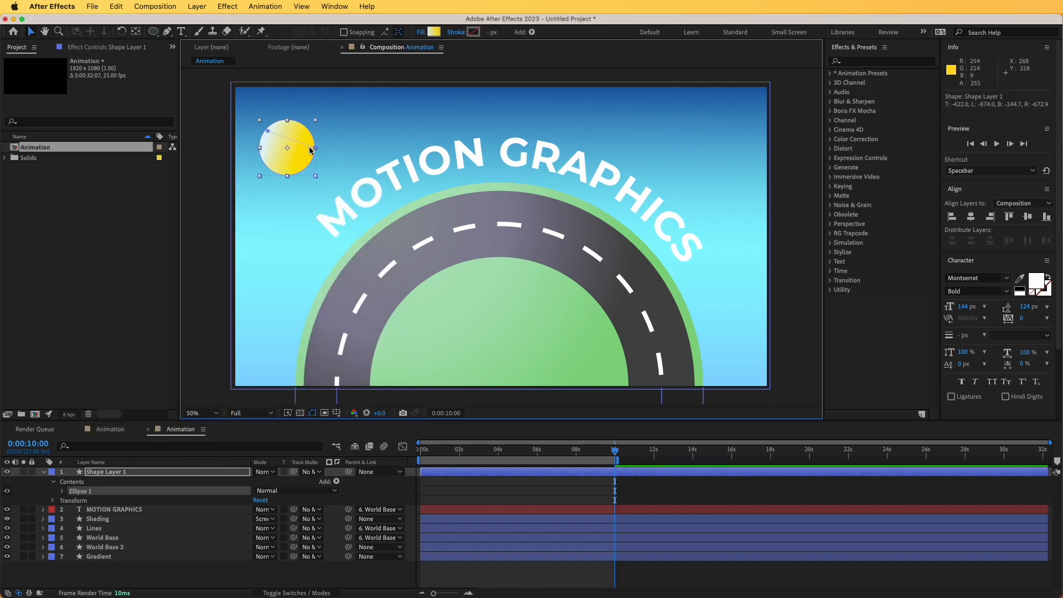
drag(315, 148, 311, 172)
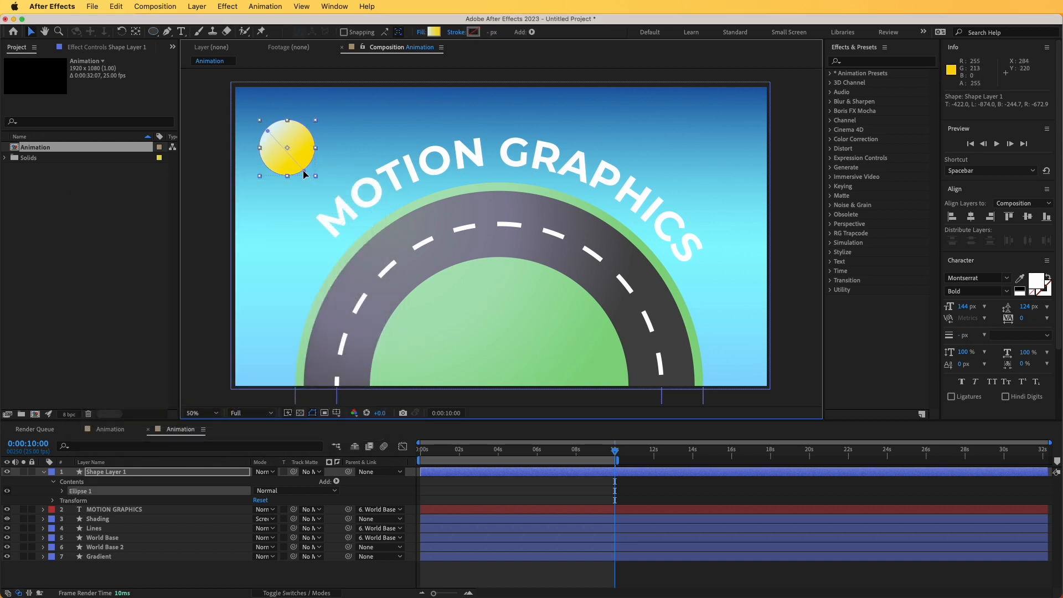
click(237, 260)
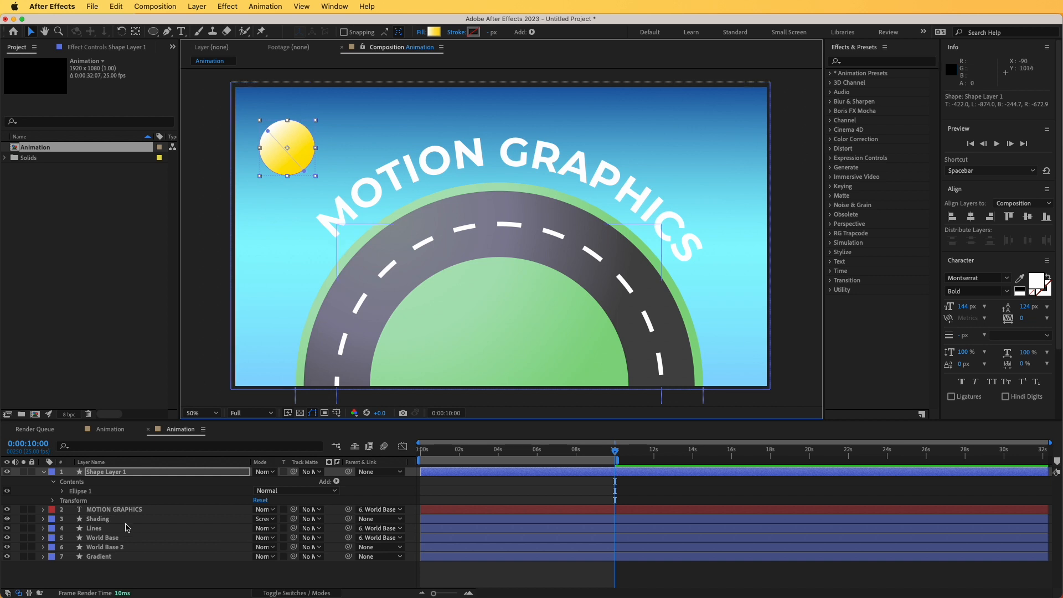
Rename the yellow circle's layer Sun and parent it to World Base 2 at 0:00:00:19
click(109, 474)
key(Return)
text(Sun)
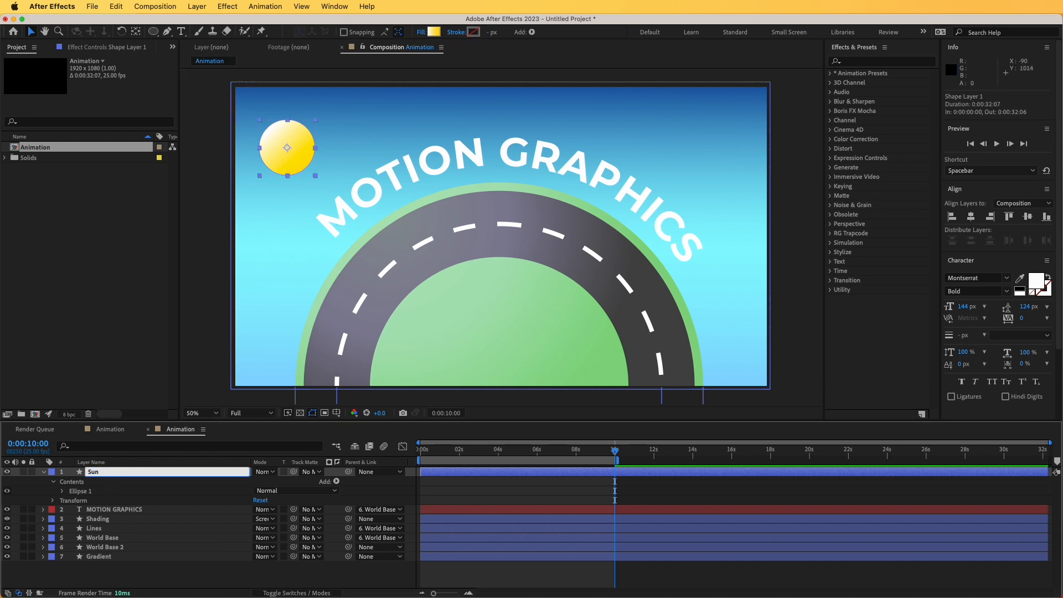
key(Return)
mouse_move(452, 457)
mouse_down()
mouse_move(423, 460)
mouse_move(437, 463)
mouse_up()
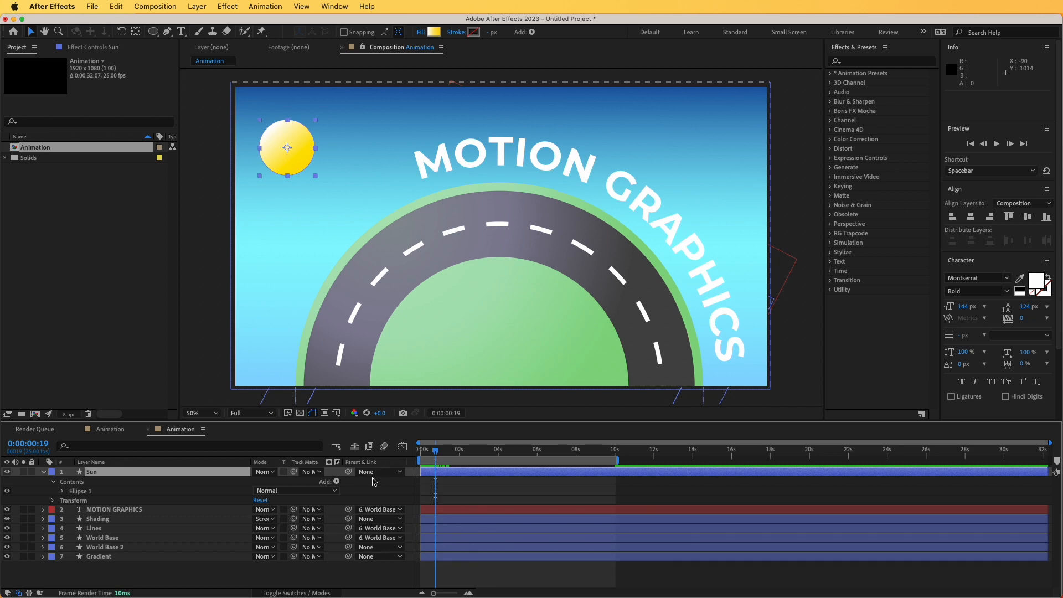
drag(350, 475, 142, 548)
mouse_move(436, 450)
mouse_down()
mouse_move(482, 457)
mouse_move(435, 457)
mouse_up()
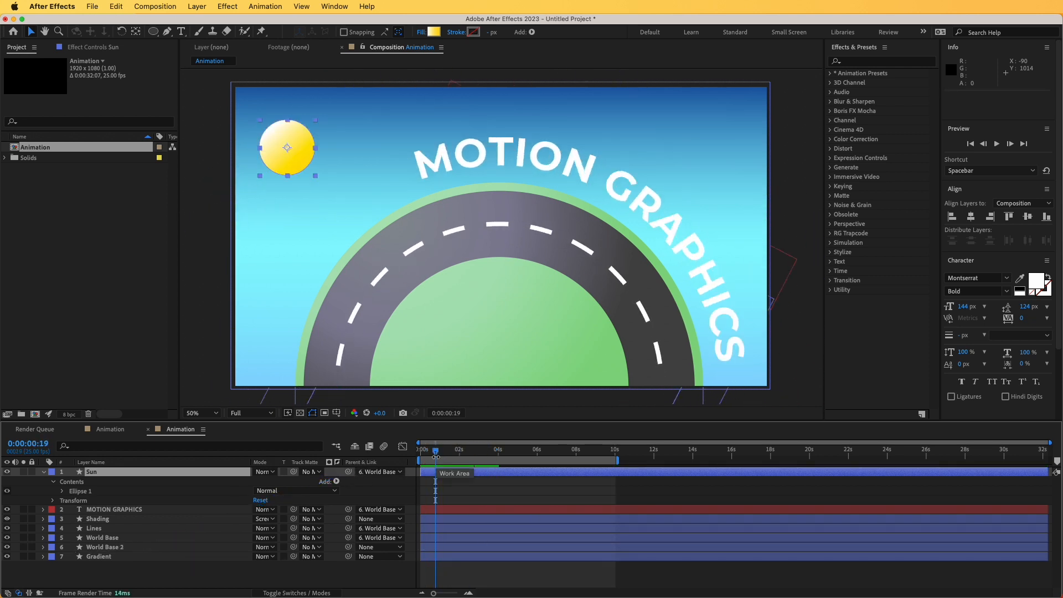
Duplicate the Sun layer, move the copy across to the sky's upper-right area and rename it Moon
click(155, 475)
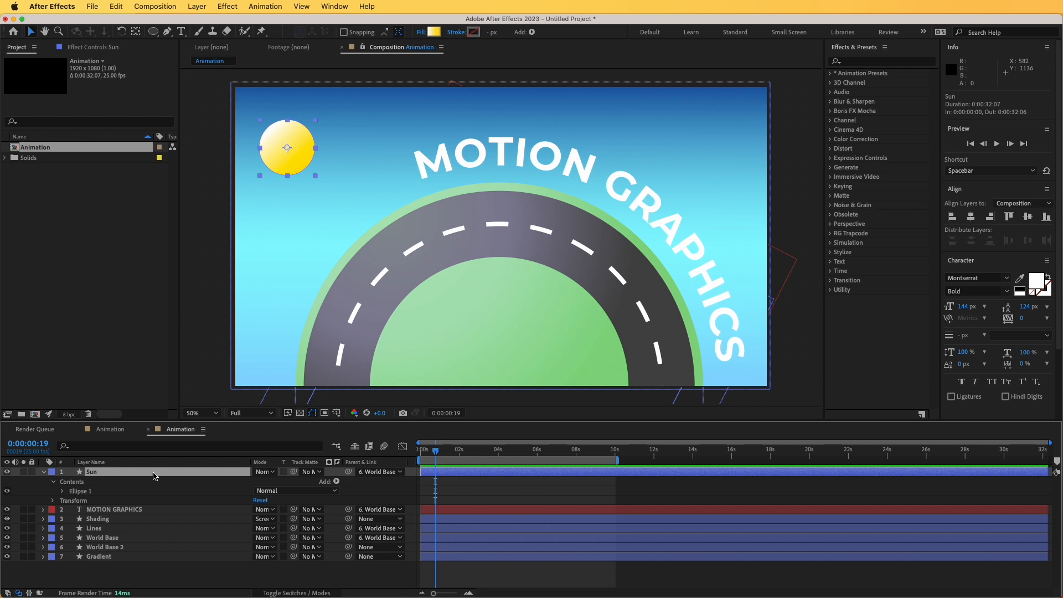
key(super+d)
drag(299, 161, 699, 170)
key(Return)
click(132, 472)
text(Moon)
key(Return)
Duplicate the Moon layer, rename the copy Matte and leave it selected
click(116, 471)
key(super+d)
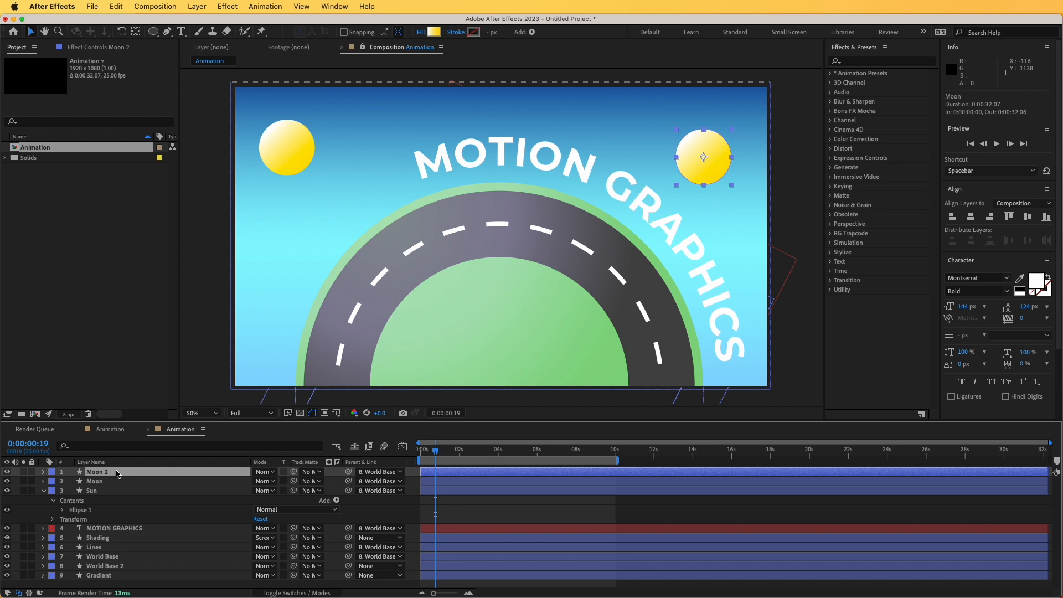
key(Return)
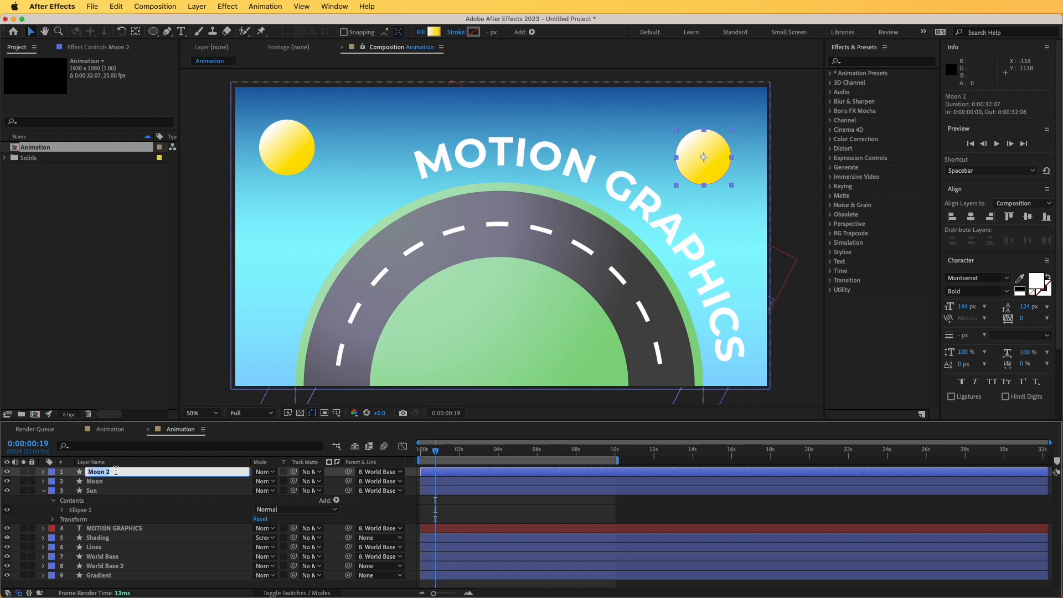
key(Return)
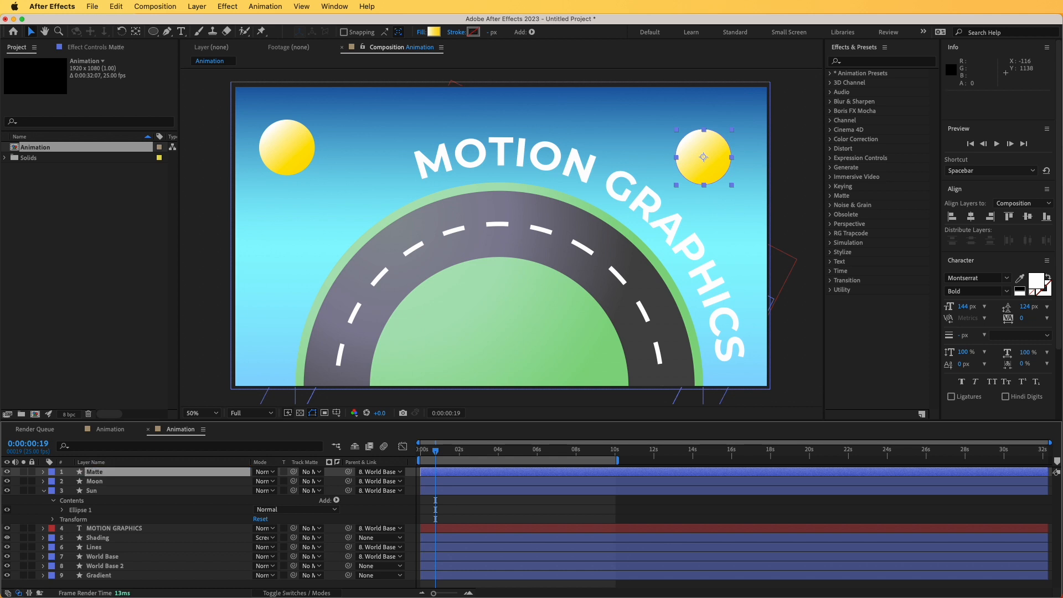
click(108, 482)
click(101, 473)
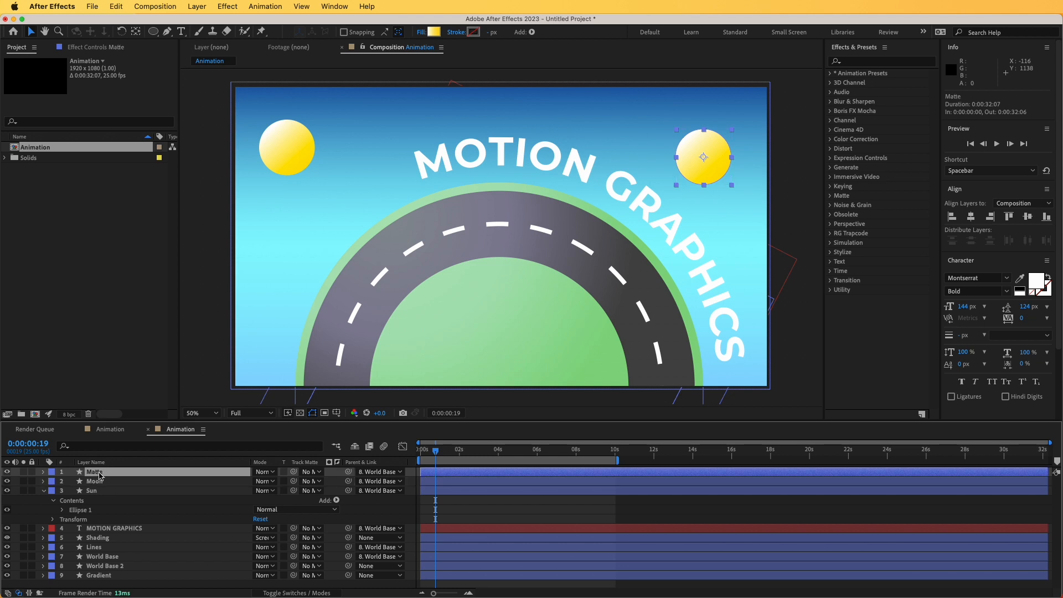
Set the Matte layer as the Moon layer's track matte and move the Matte layer to position 203.1, -323.5
click(111, 482)
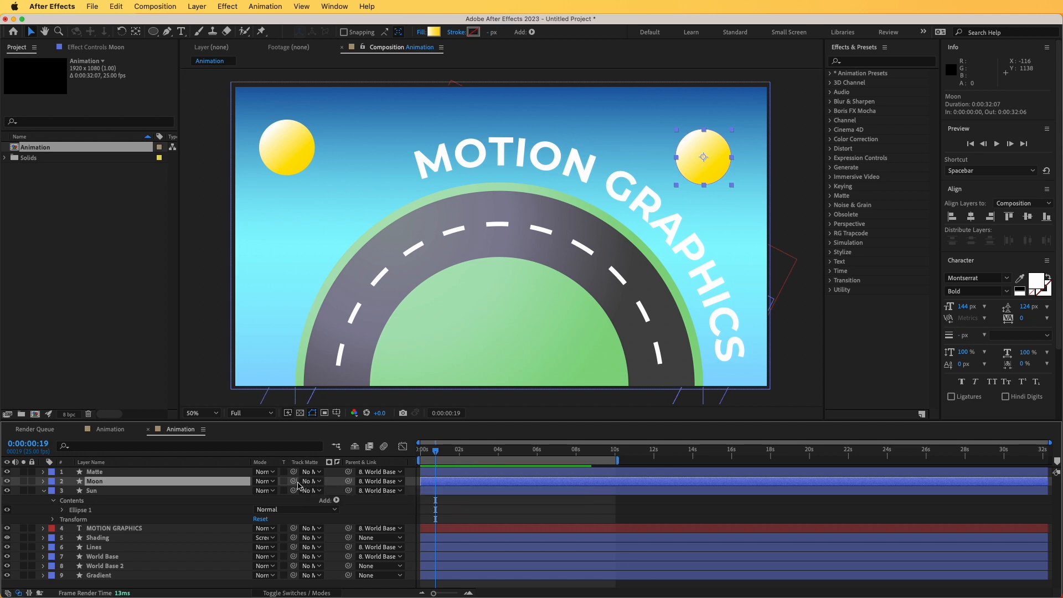
drag(294, 481, 184, 474)
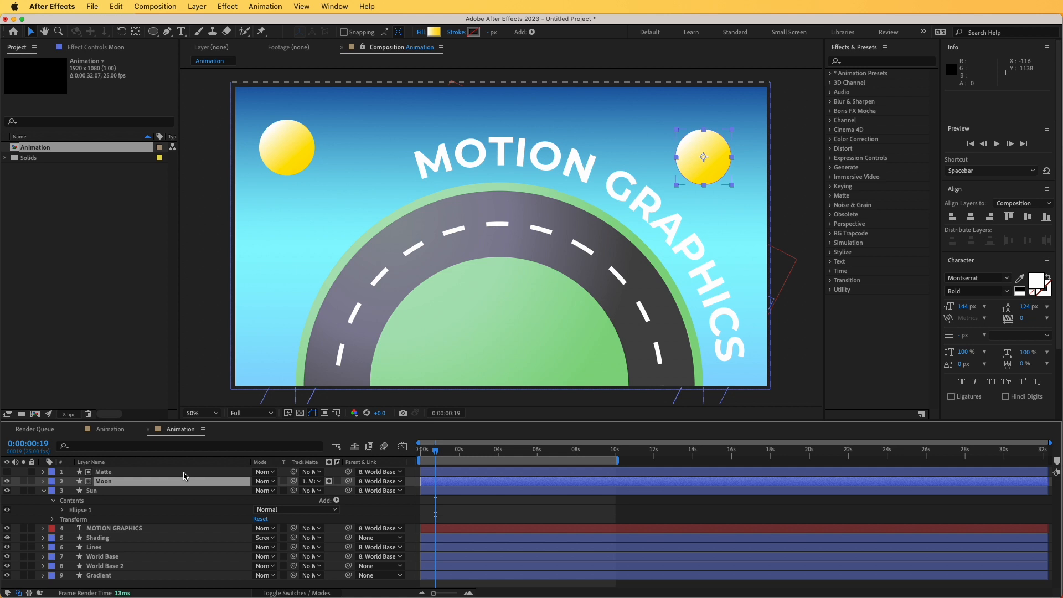
click(182, 475)
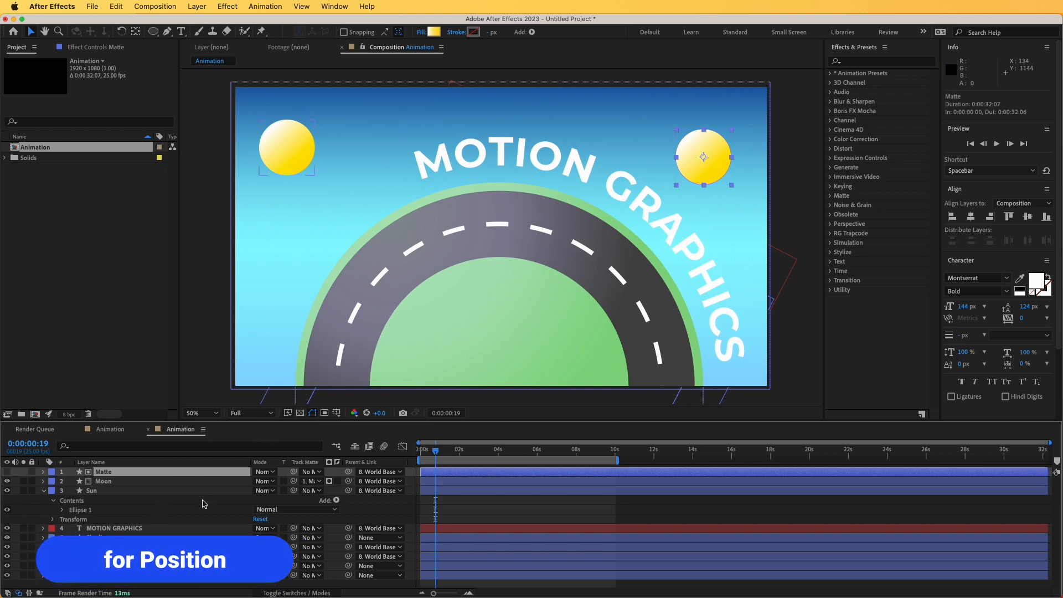
key(p)
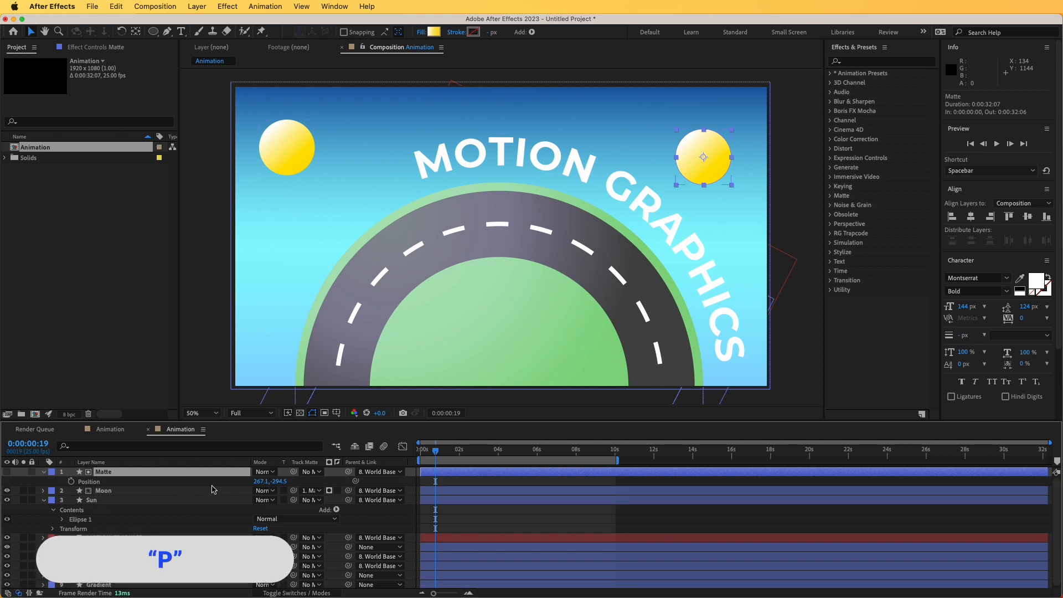
mouse_move(261, 482)
mouse_down()
mouse_move(242, 482)
mouse_move(271, 482)
mouse_move(261, 481)
mouse_up()
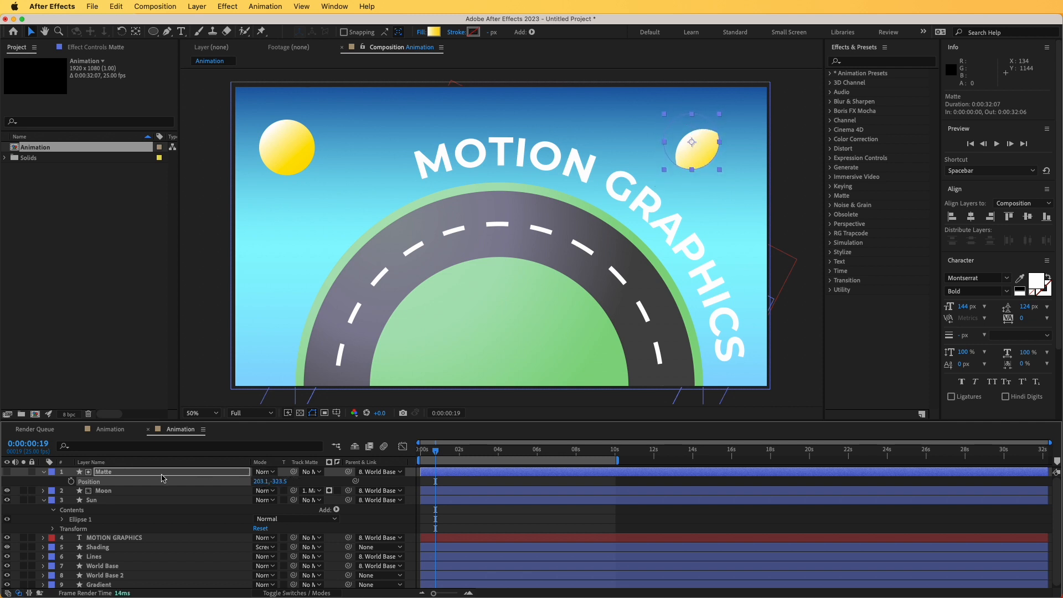
Invert the Moon layer's track matte to form a crescent and recolour its gradient fill from white to light lavender-blue
click(135, 491)
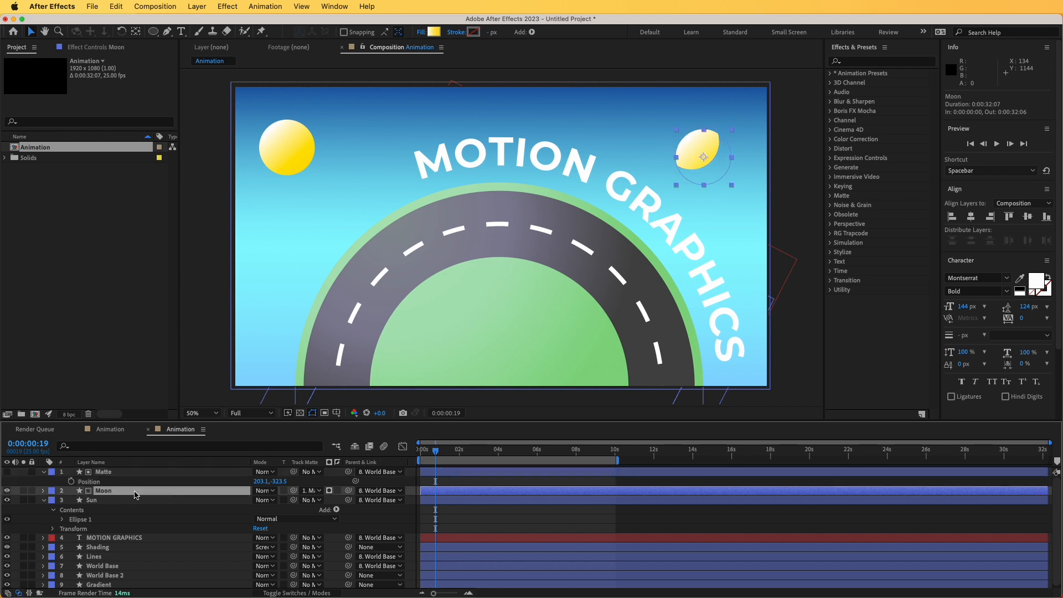
click(338, 492)
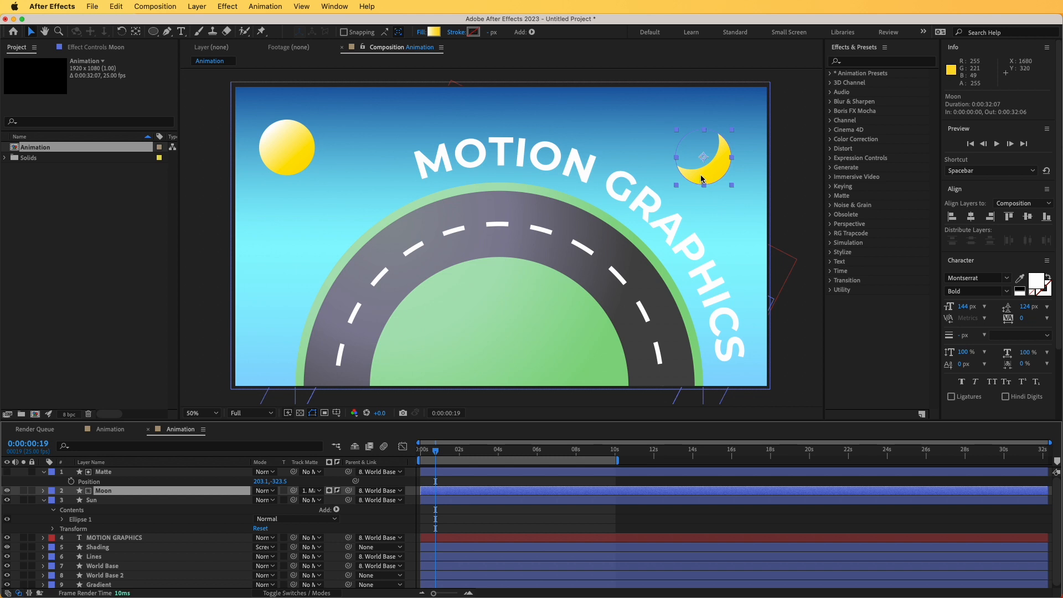
click(433, 32)
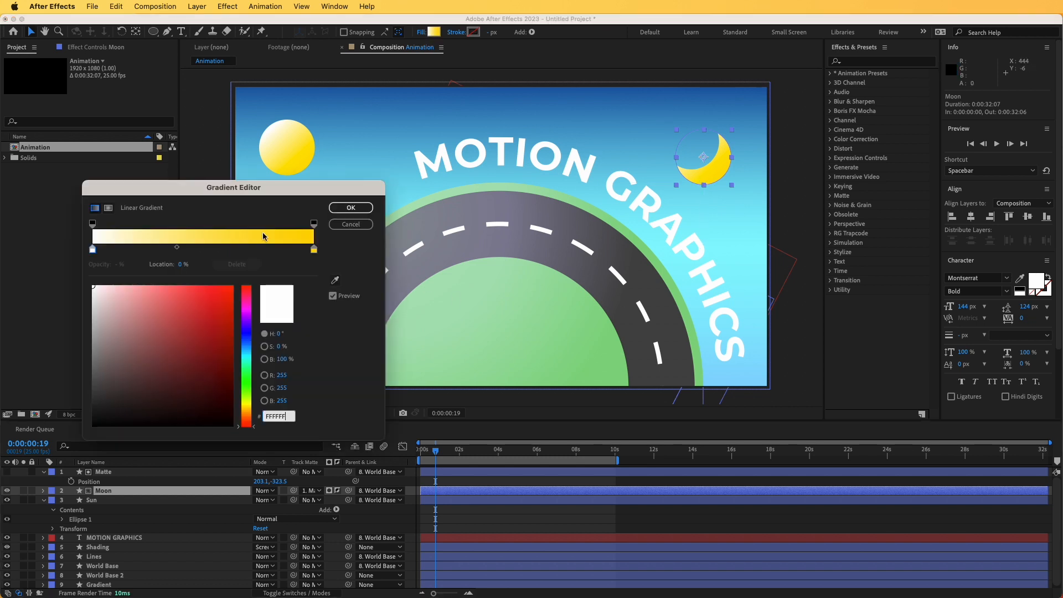
click(358, 209)
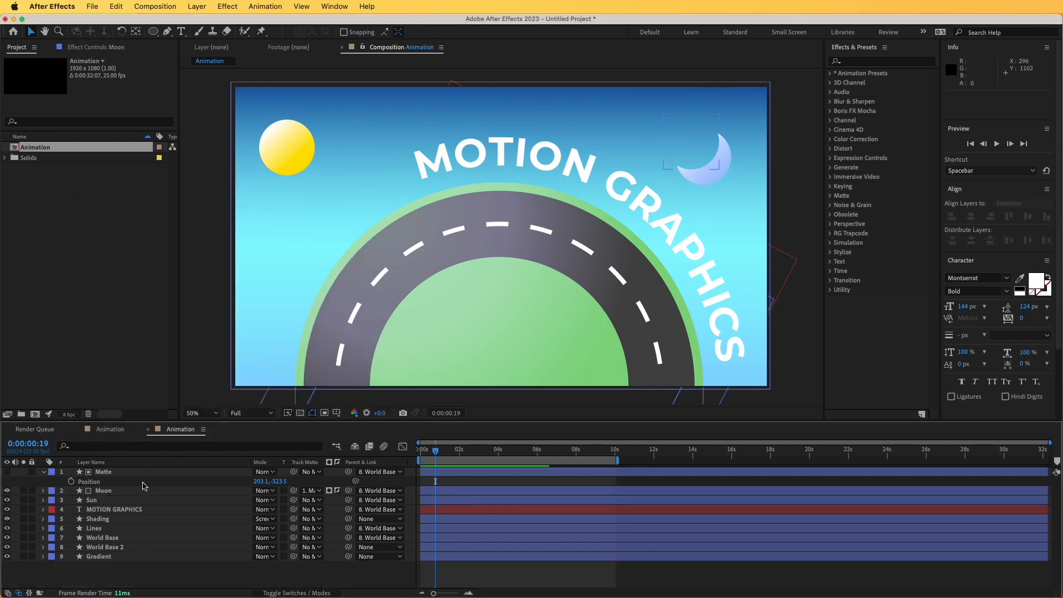
Parent the Matte layer to the Moon layer and reposition the moon so it sits just beyond the end of the text at 0:00:09:05
click(110, 474)
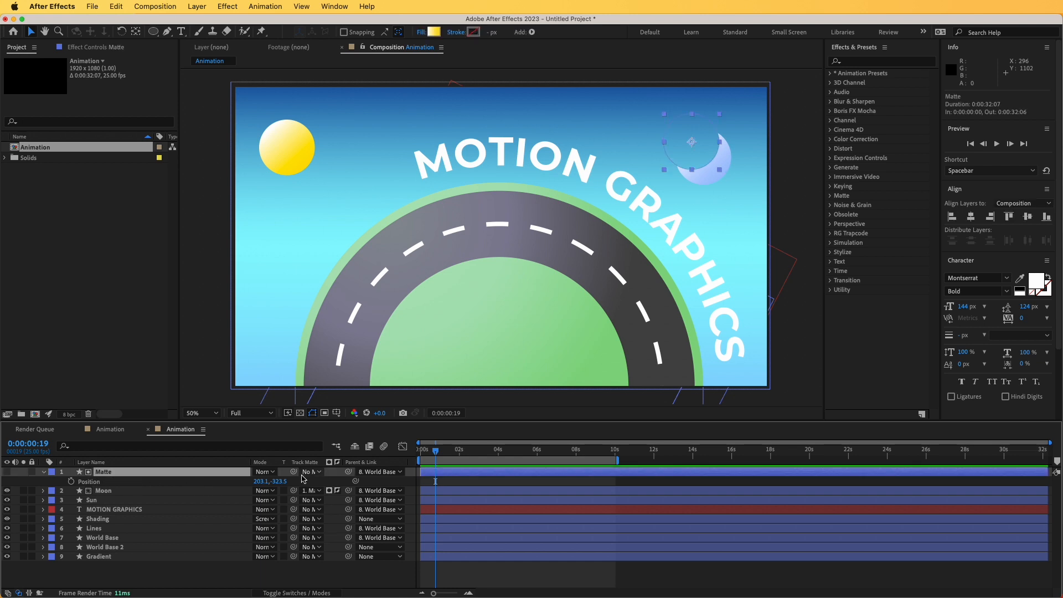
drag(347, 473, 126, 494)
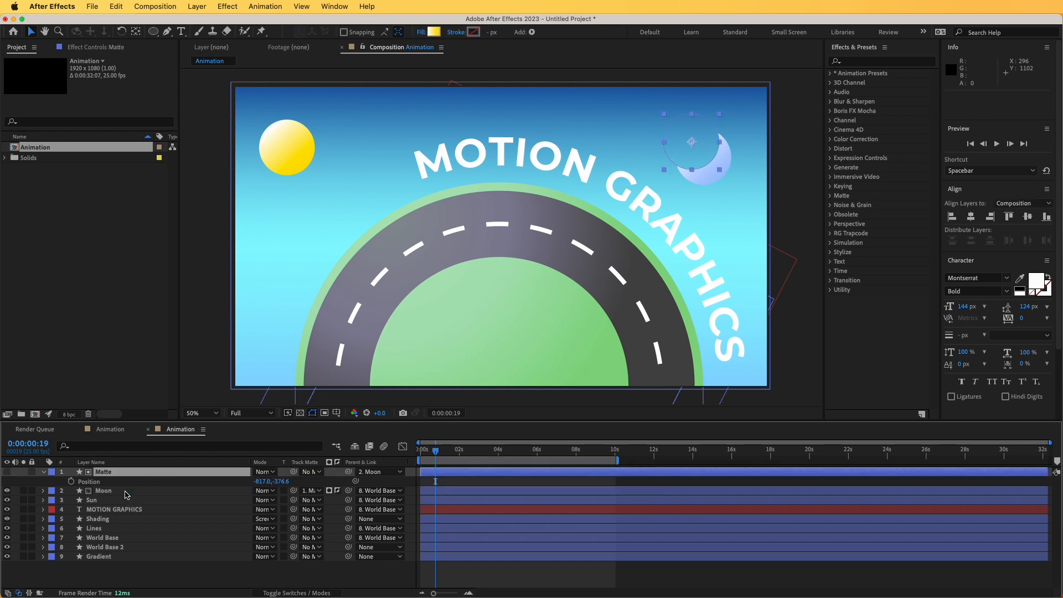
click(111, 492)
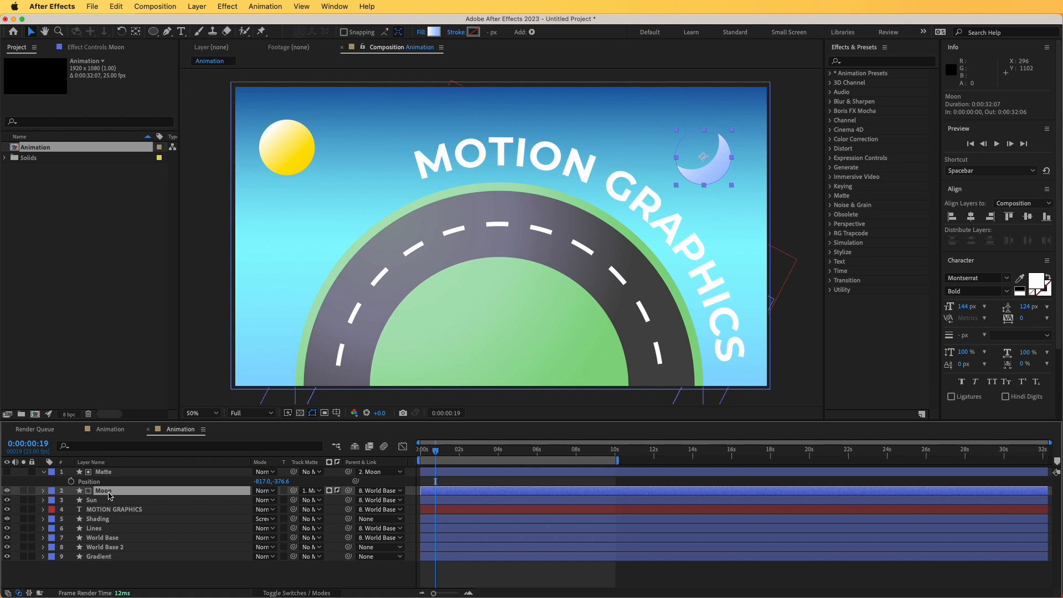
drag(703, 166, 302, 441)
drag(435, 453, 655, 474)
drag(624, 471, 598, 471)
click(43, 472)
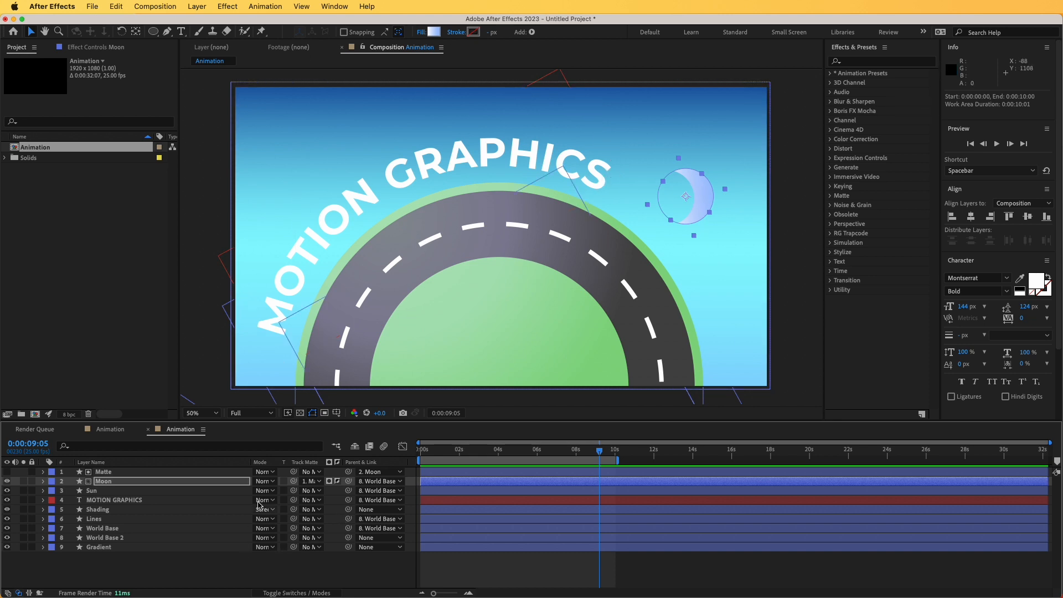
Create a 1920 x 1080 px black solid named Stars and place it at the top of the layer stack
click(197, 8)
mouse_move(208, 23)
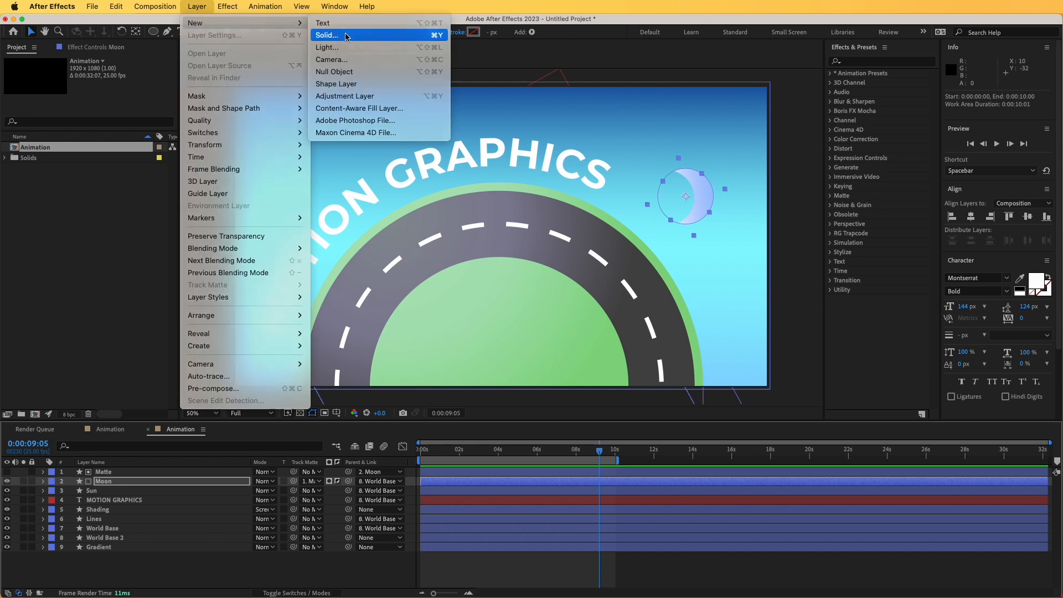
click(328, 35)
text(S)
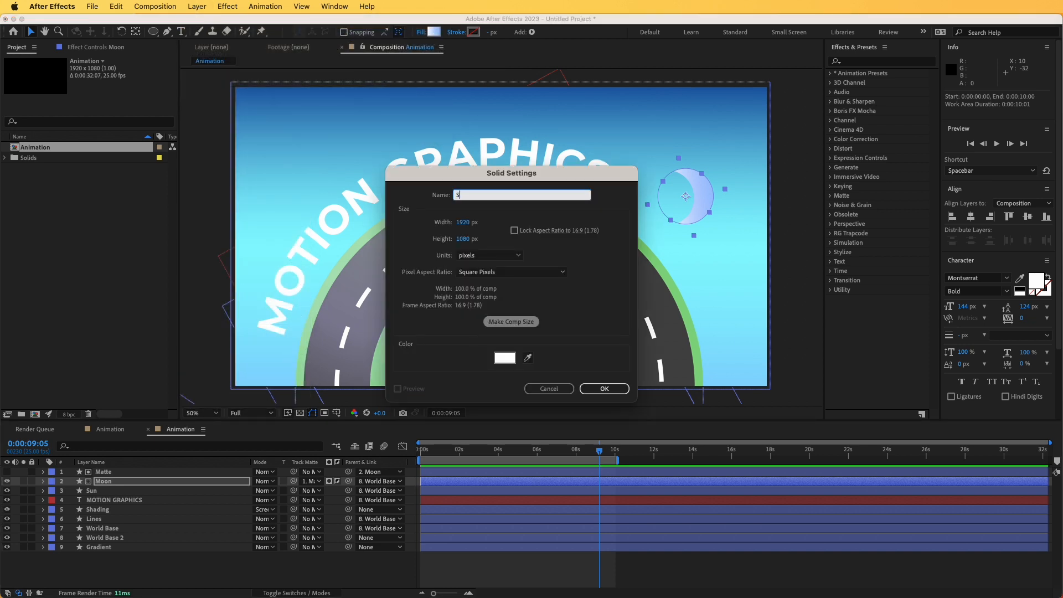
text(tars)
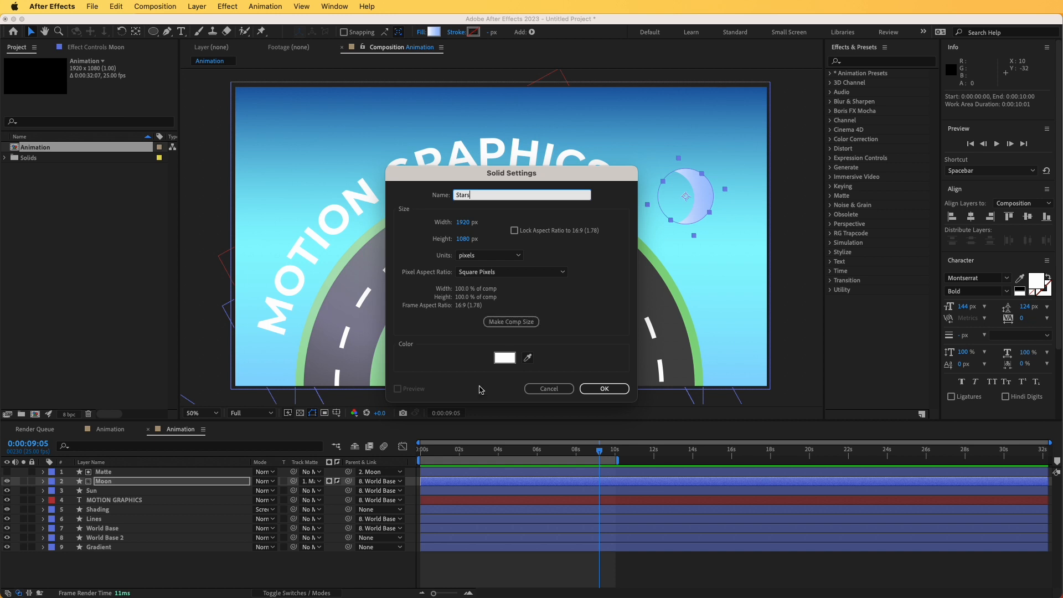
click(501, 362)
mouse_move(460, 294)
mouse_down()
mouse_move(435, 287)
mouse_move(386, 306)
mouse_up()
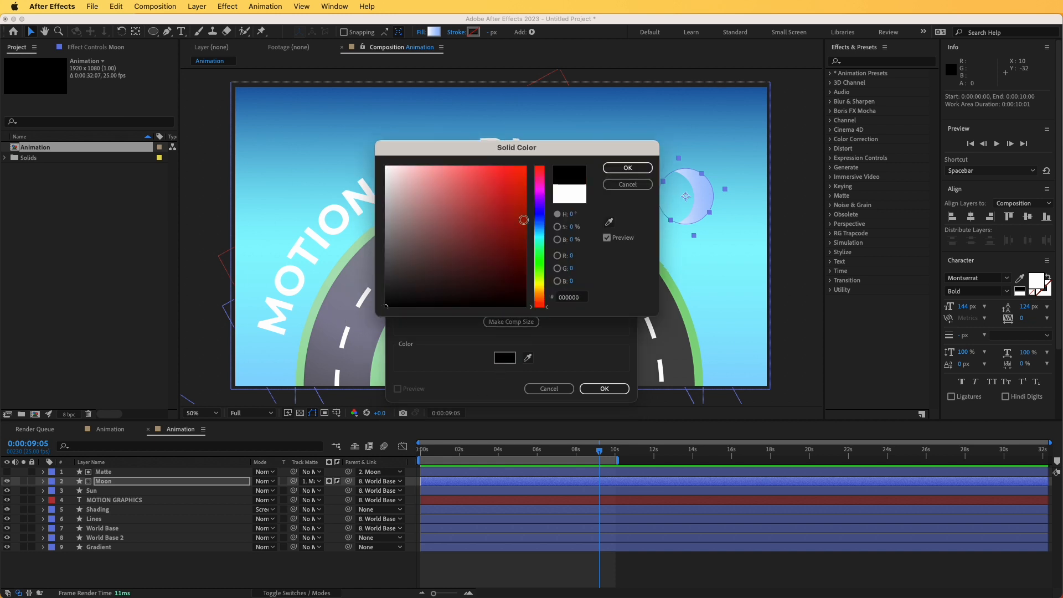
click(628, 168)
click(604, 388)
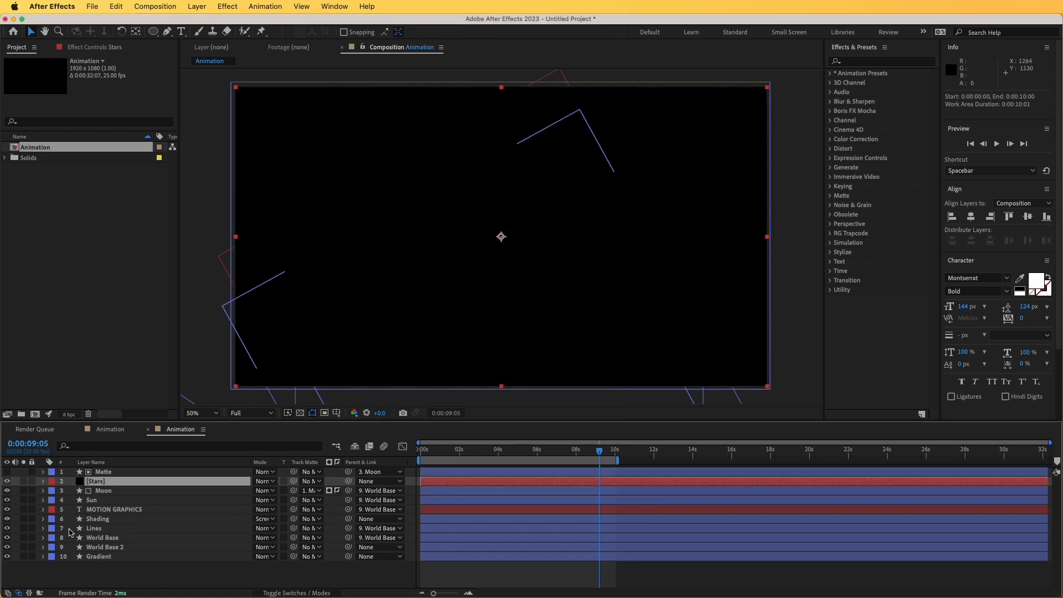
drag(105, 481, 116, 468)
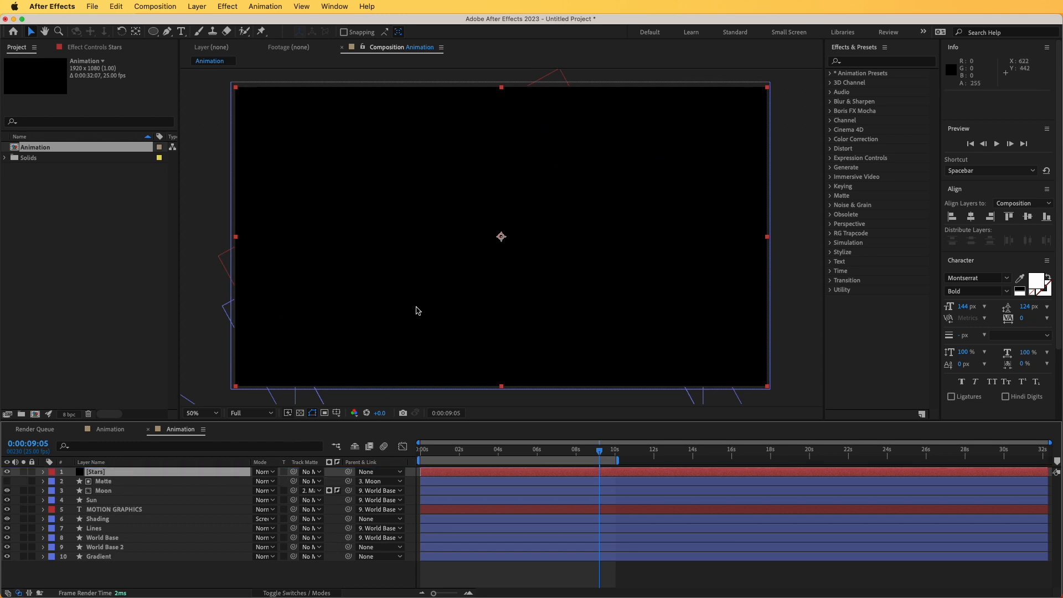
Find the Fractal Noise effect and apply it to the Stars layer
click(910, 63)
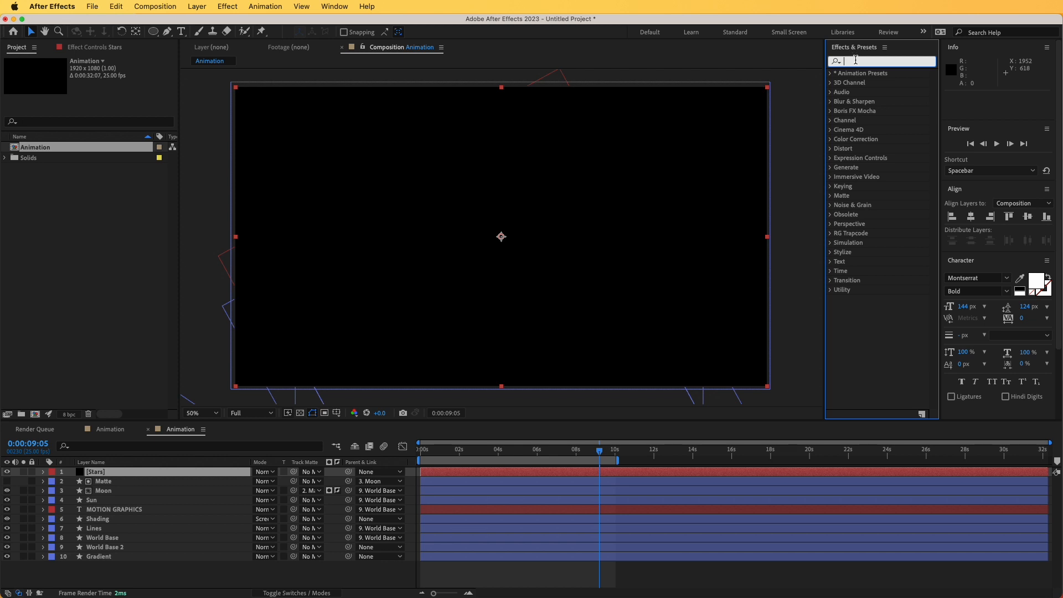
text(fract)
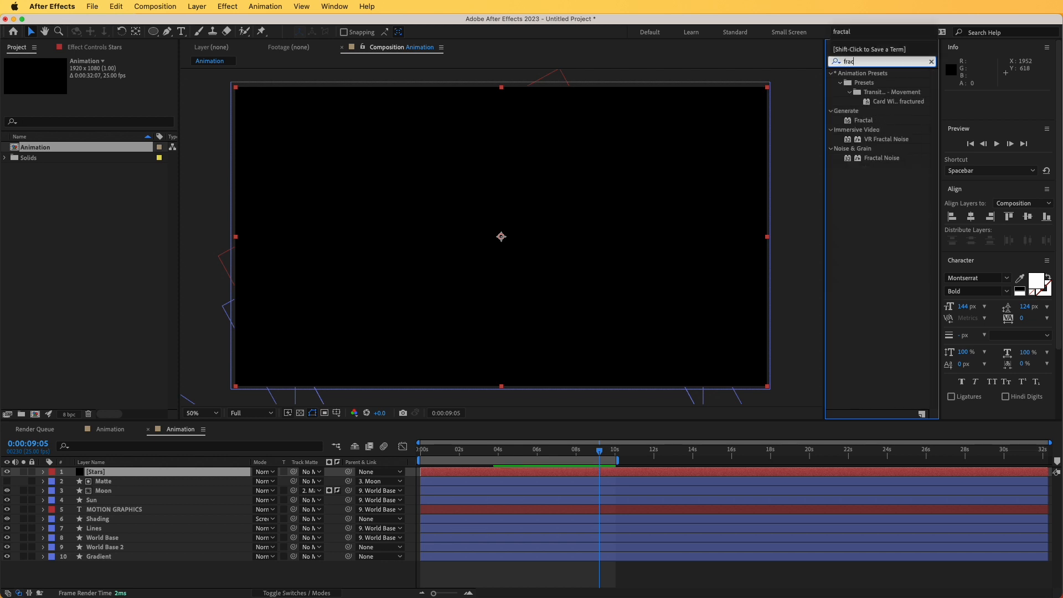
click(879, 159)
drag(818, 202, 143, 474)
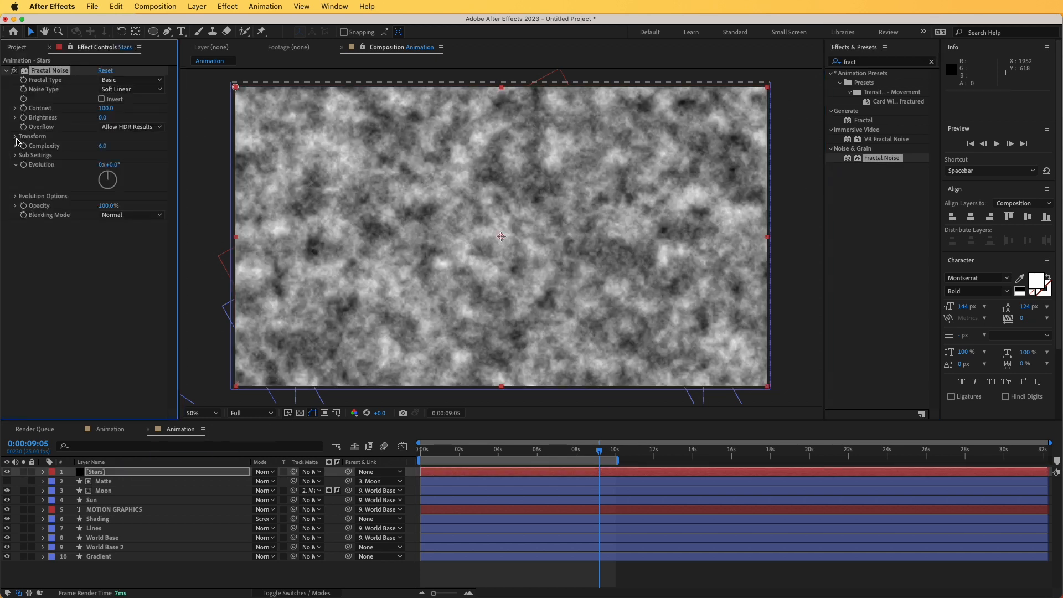
Set the Fractal Noise contrast to 1766 and brightness to -654, and reduce the noise scale to form tiny star specks
click(15, 137)
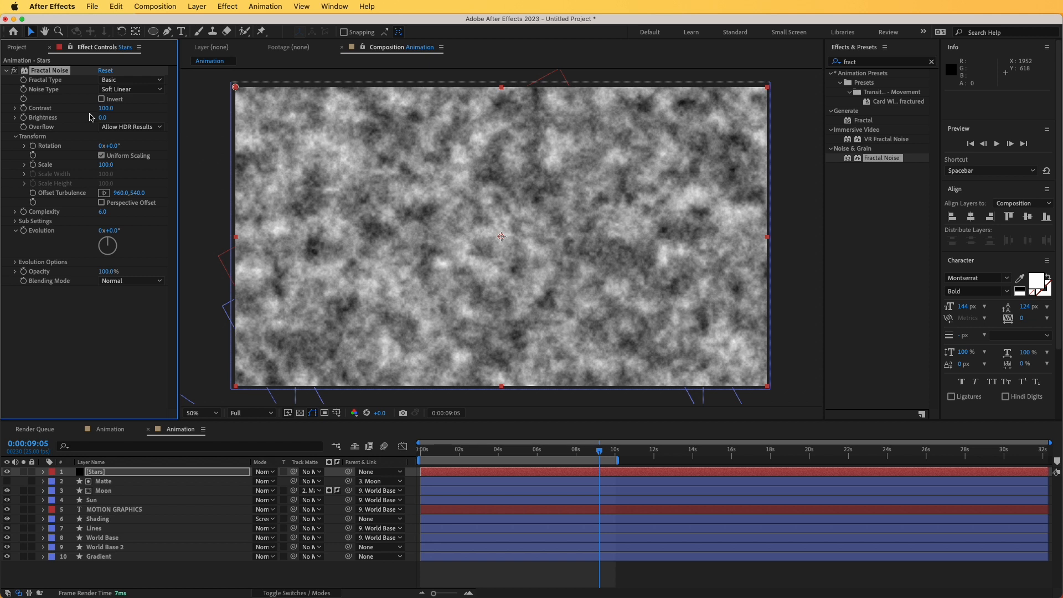
drag(105, 108, 1028, 120)
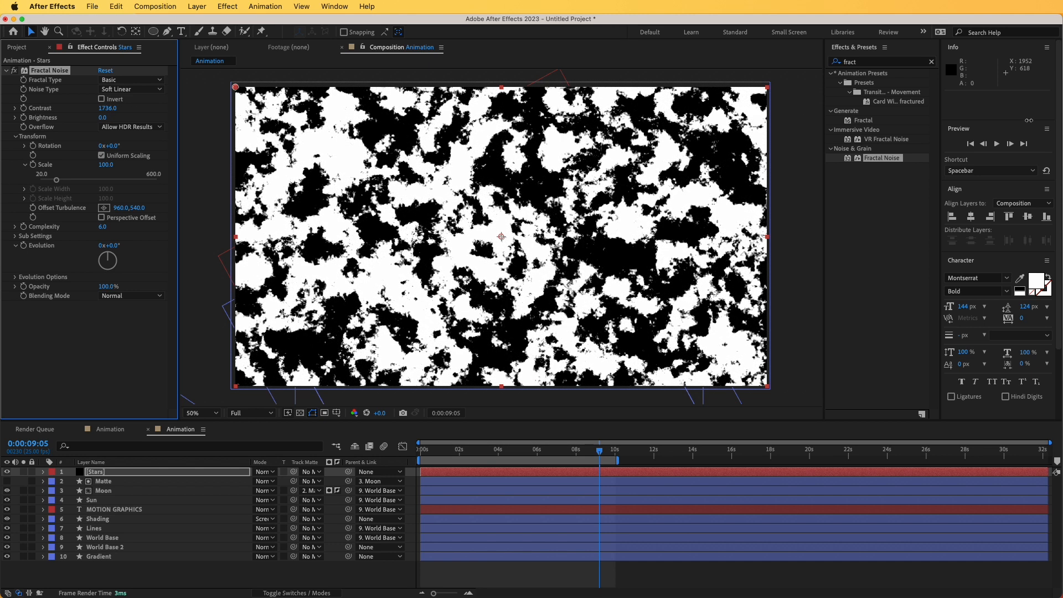
drag(86, 124, 2, 403)
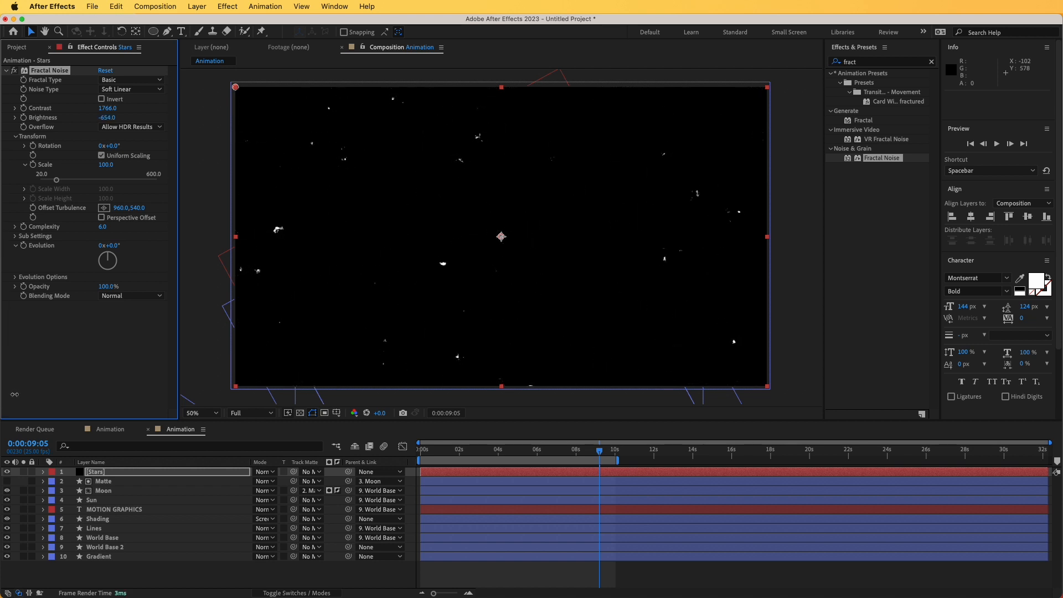
drag(58, 183, 46, 184)
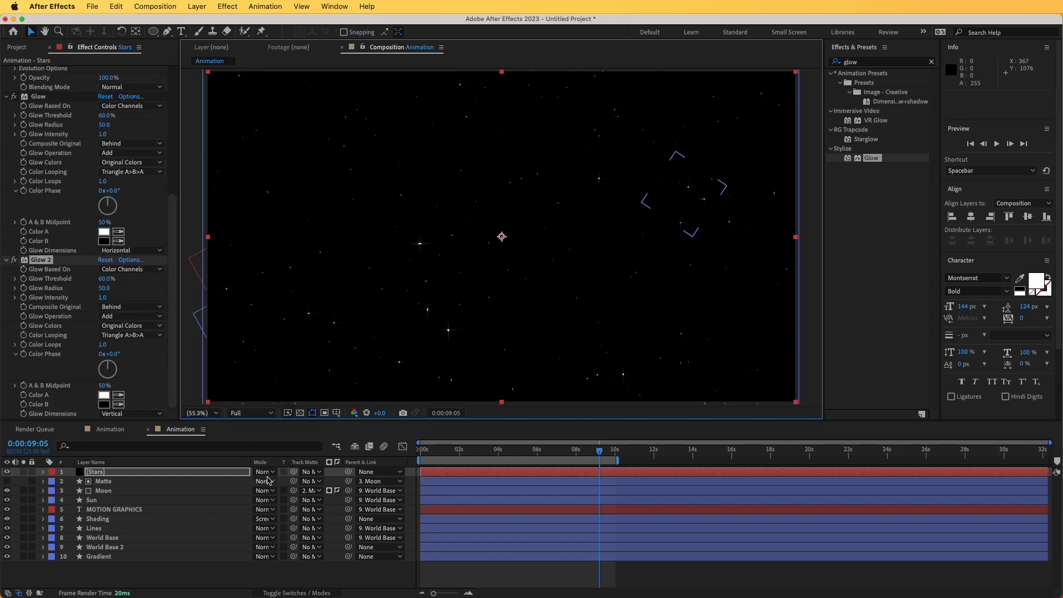
Set the Stars layer's blending mode to Screen and place the layer directly above Gradient
click(264, 472)
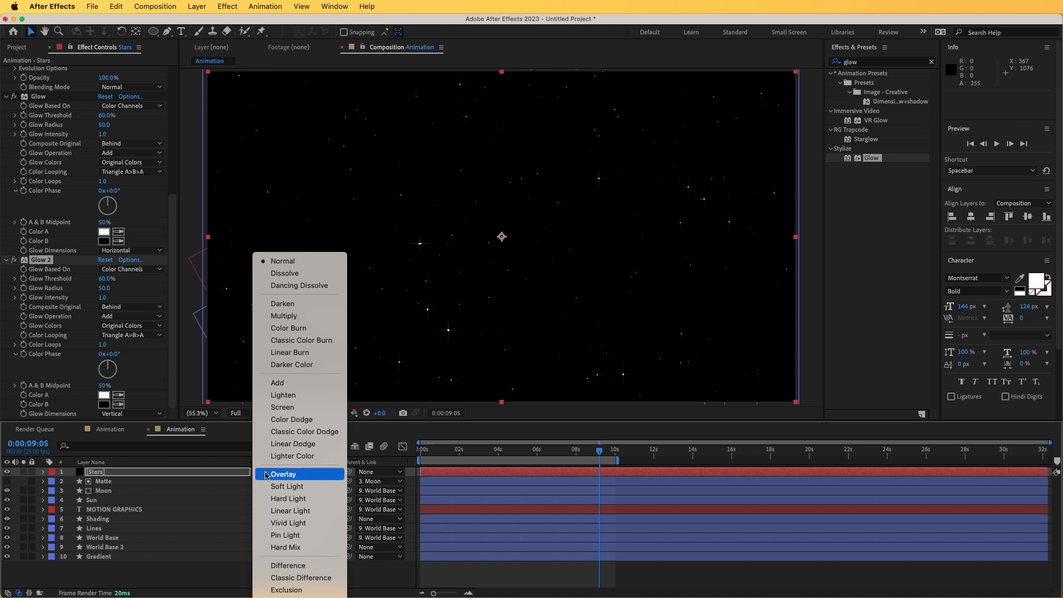
click(283, 407)
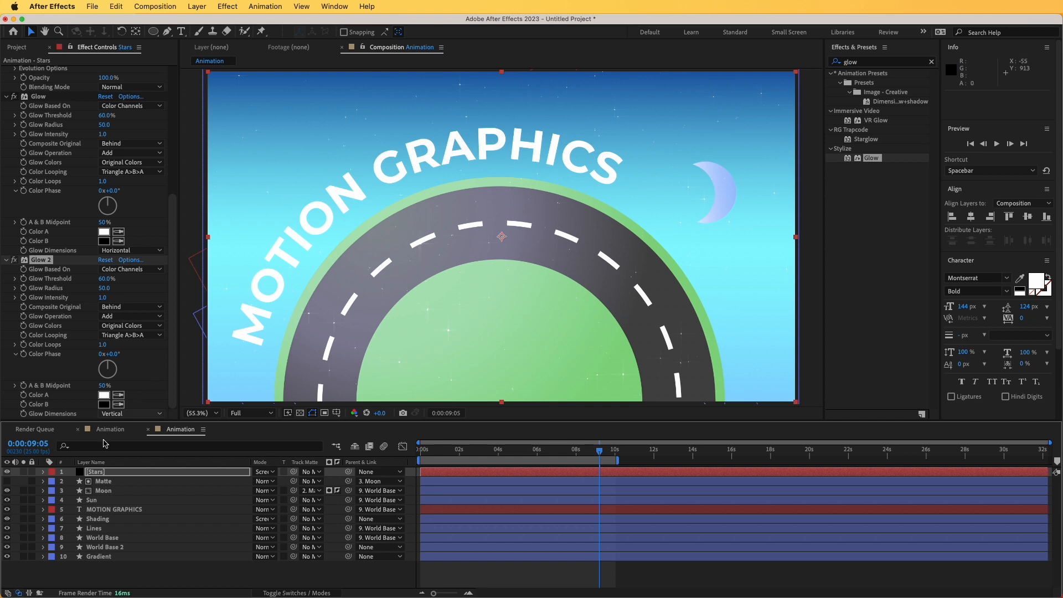
drag(100, 473, 121, 554)
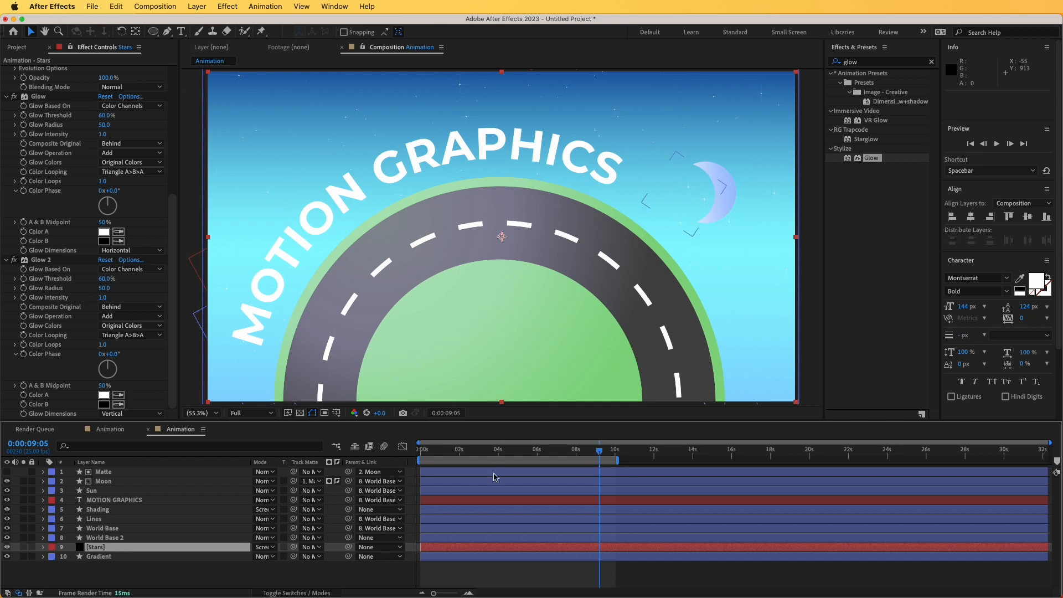
Shift the Stars layer to start at 0:00:04:21 and keyframe its opacity from 0% there to 100% at 0:00:05:17
mouse_move(500, 453)
mouse_down()
mouse_move(392, 462)
mouse_move(543, 464)
mouse_move(514, 466)
mouse_up()
drag(441, 550, 535, 550)
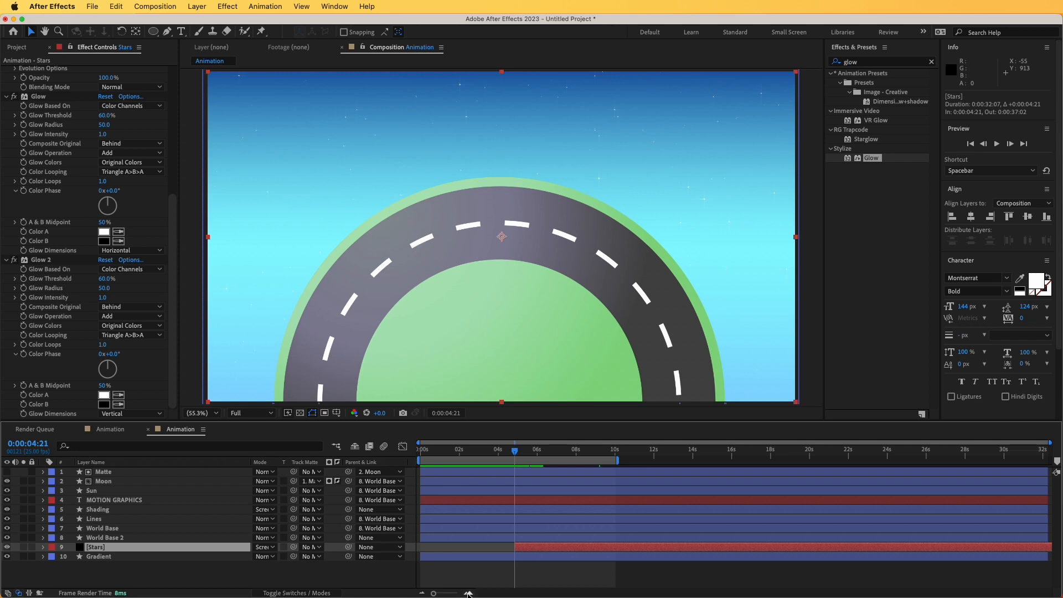
click(468, 592)
click(468, 593)
drag(490, 442, 417, 442)
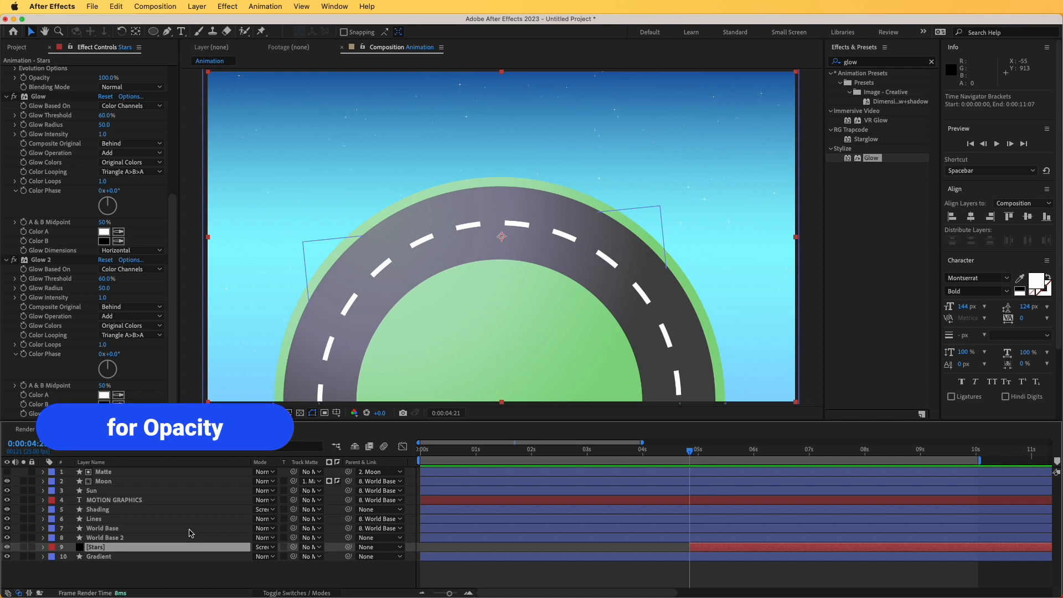
key(t)
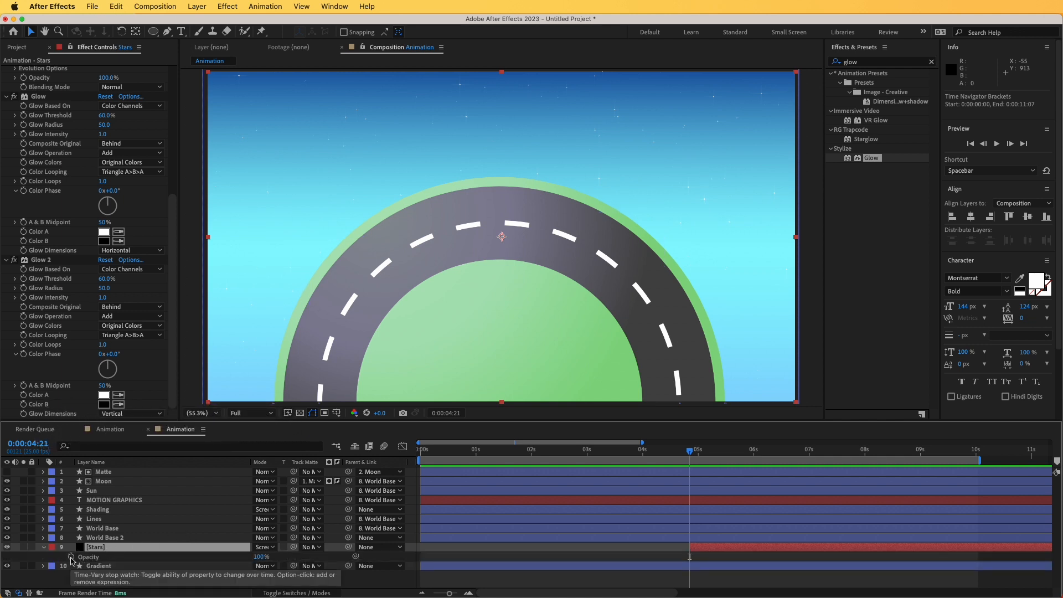
click(71, 557)
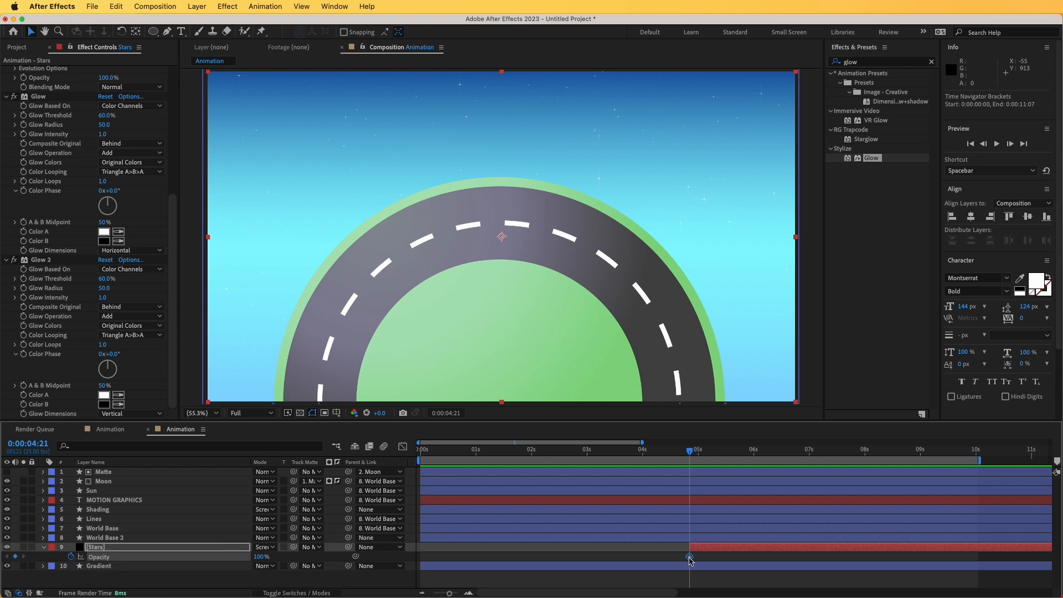
drag(690, 561, 737, 561)
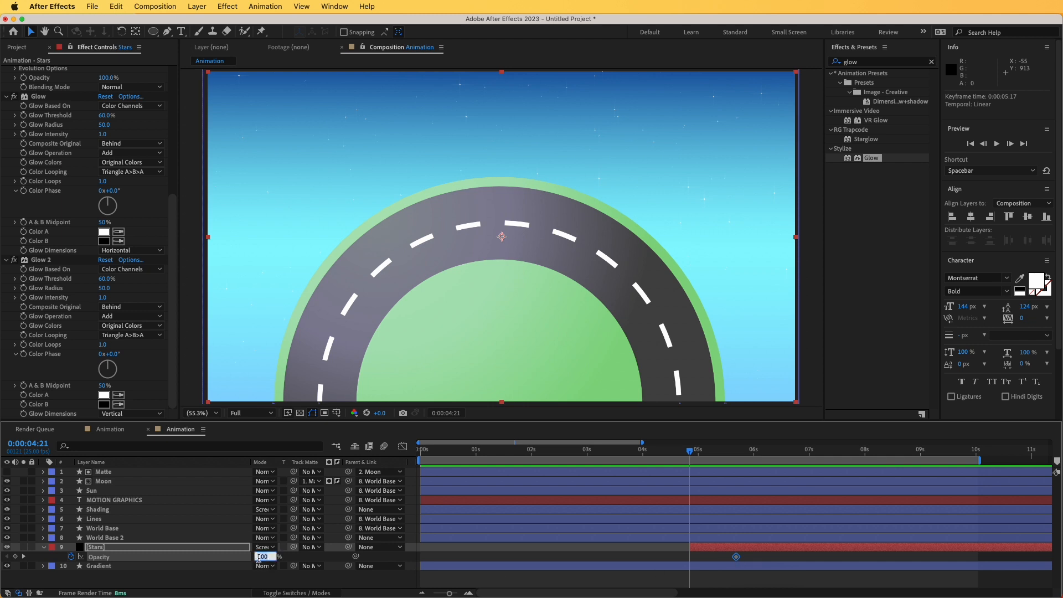
key(Return)
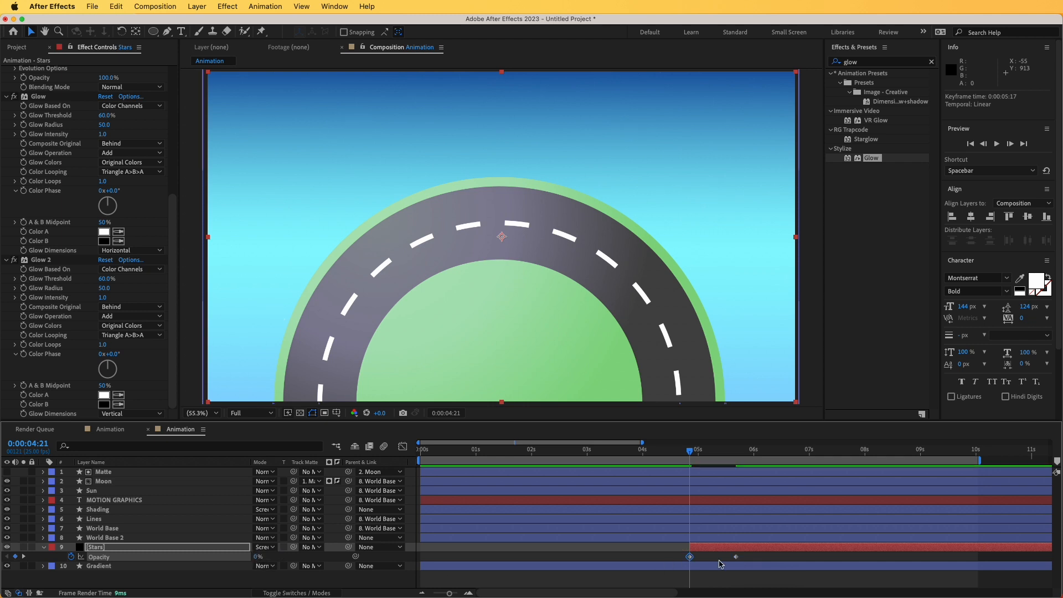
Keyframe the Stars layer's opacity to fade out from 100% at 0:00:09:12 to 0% at 0:00:10:01
drag(693, 452, 951, 472)
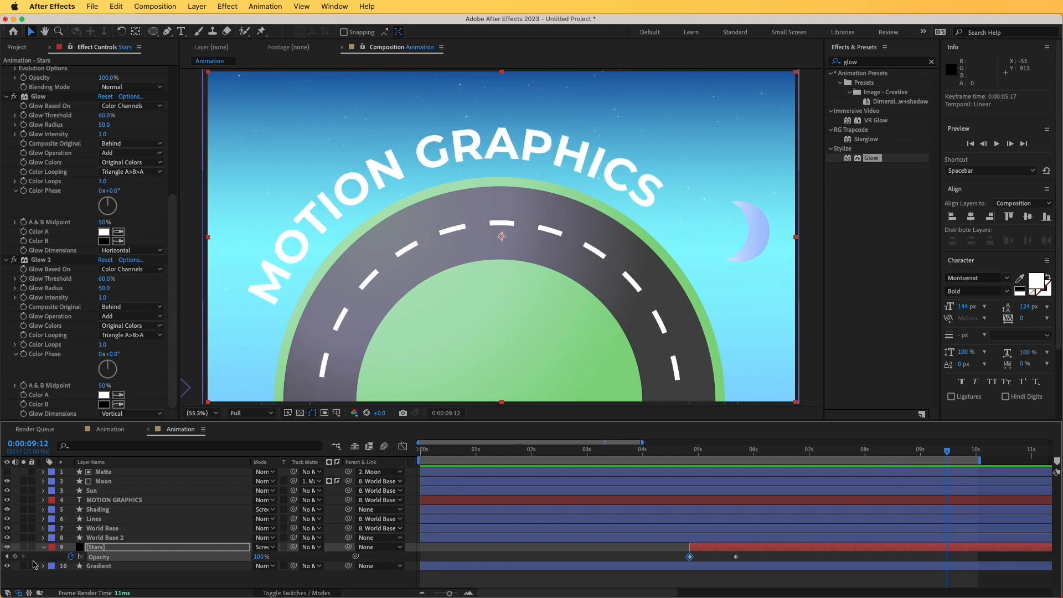
drag(947, 451, 978, 454)
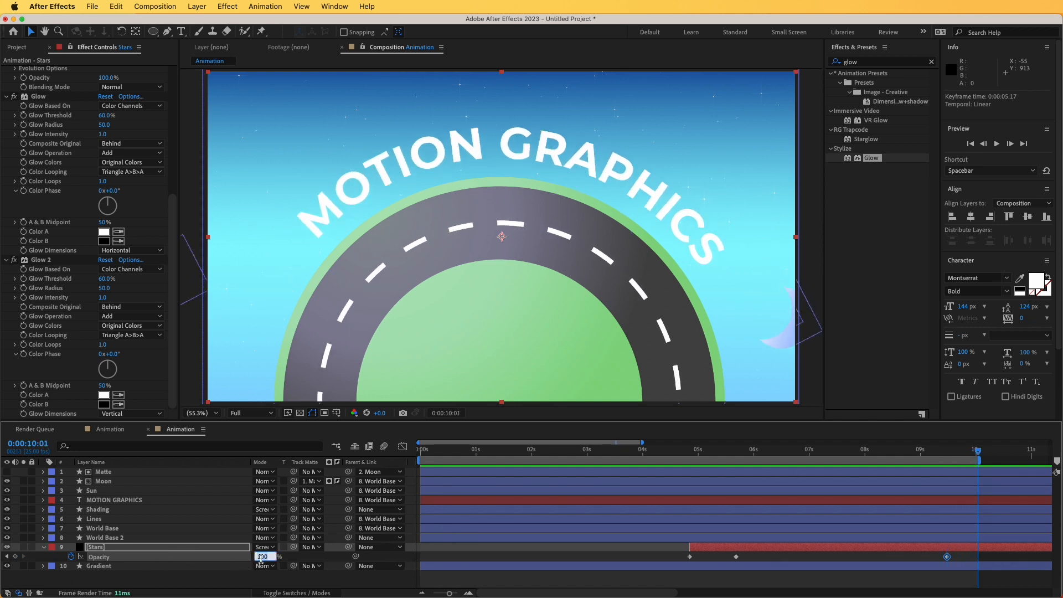
key(Return)
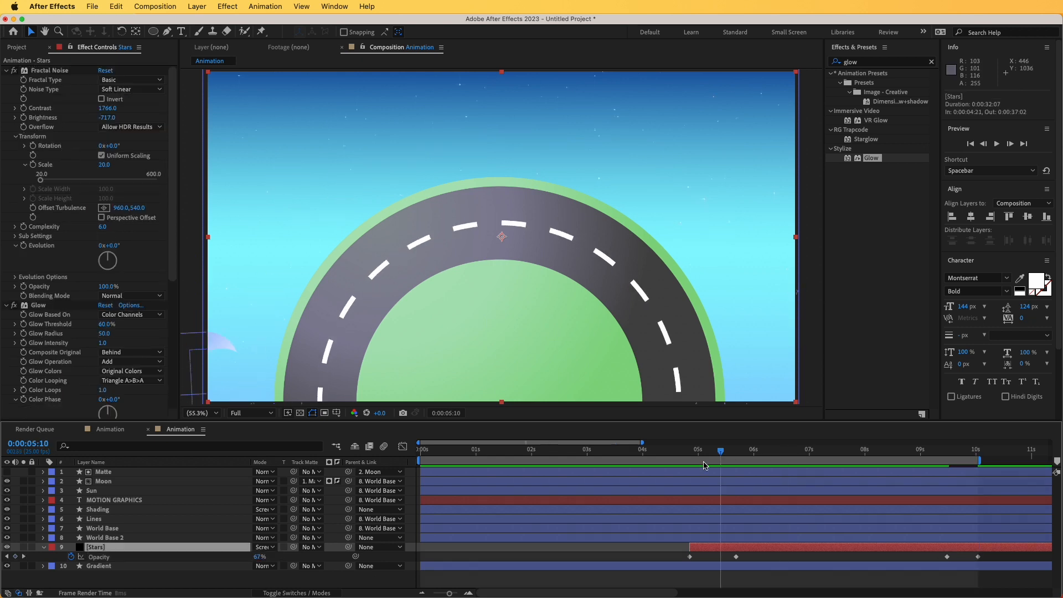
drag(705, 462, 861, 479)
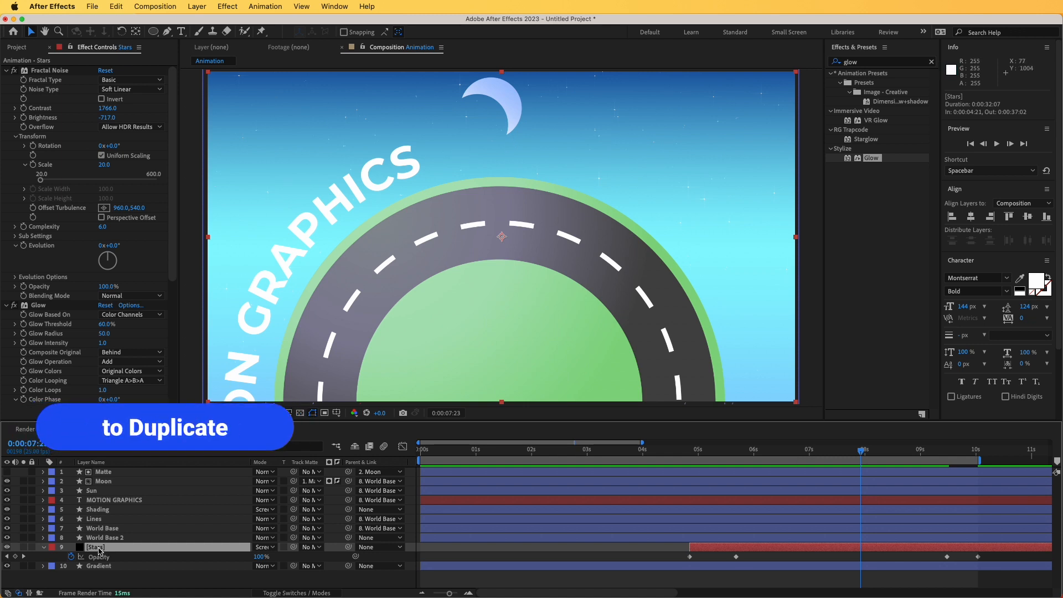
Duplicate the Stars layer and set the upper copy's blending mode to Normal
key(super+d)
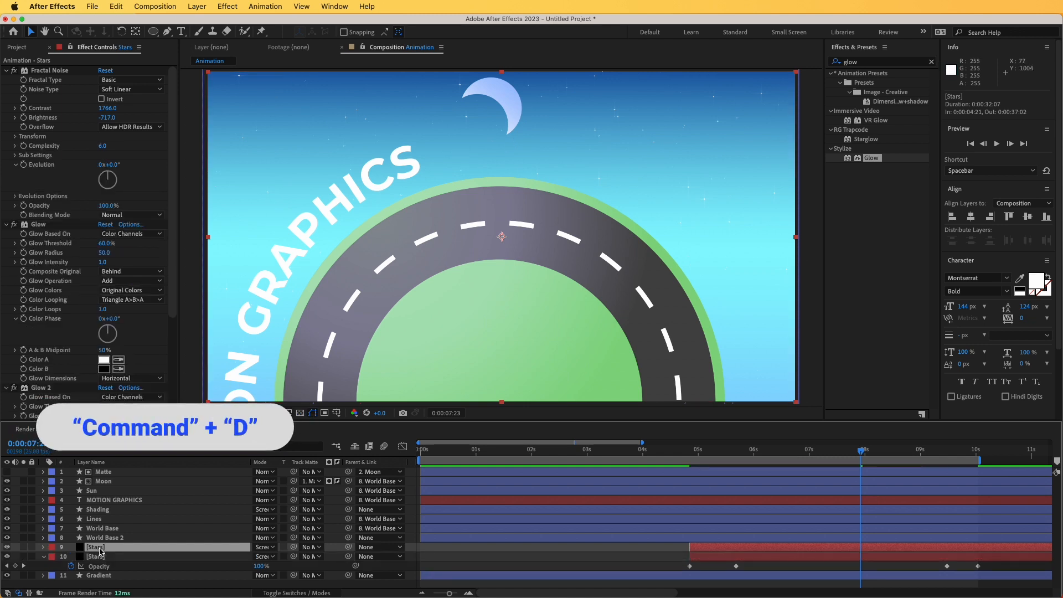
click(264, 547)
click(284, 265)
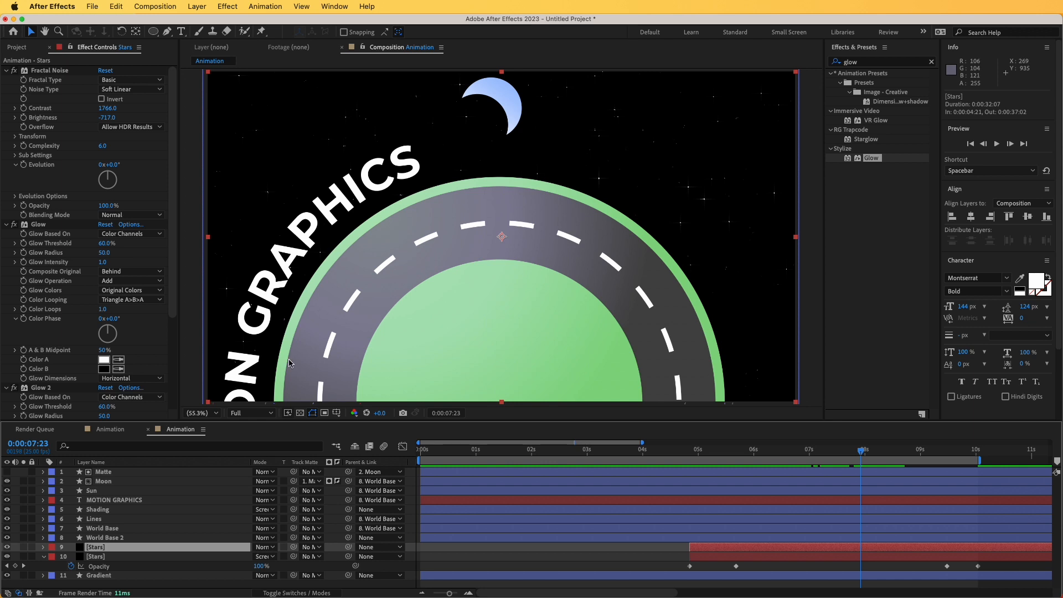
Lower the upper Stars copy's two middle opacity keyframes, at 0:00:05:17 and 0:00:09:12, to 50% and check the fade through 0:00:10:01
click(44, 547)
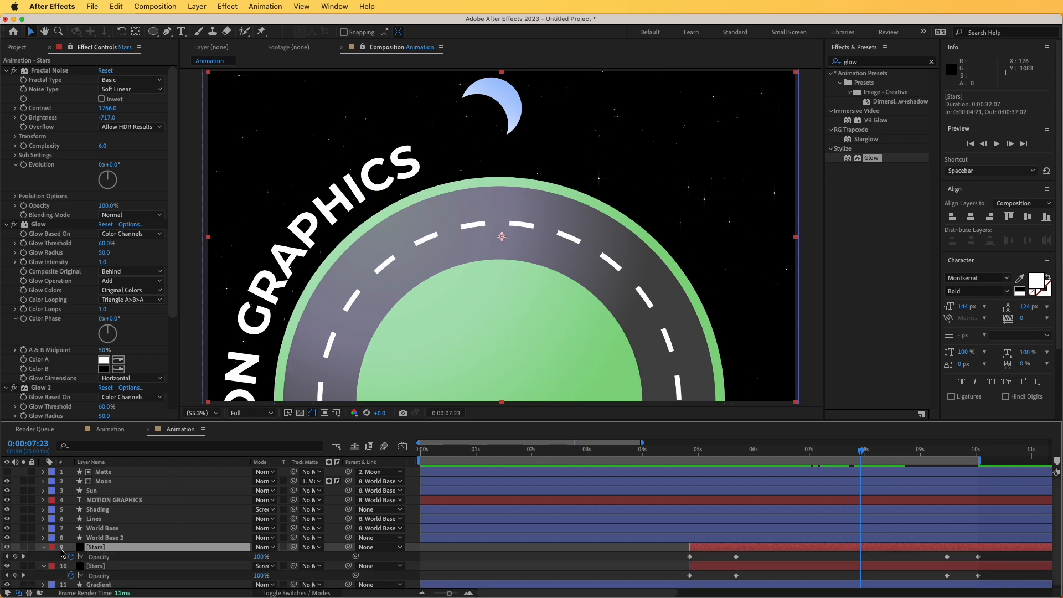
drag(727, 558, 968, 557)
click(824, 451)
drag(814, 470, 738, 475)
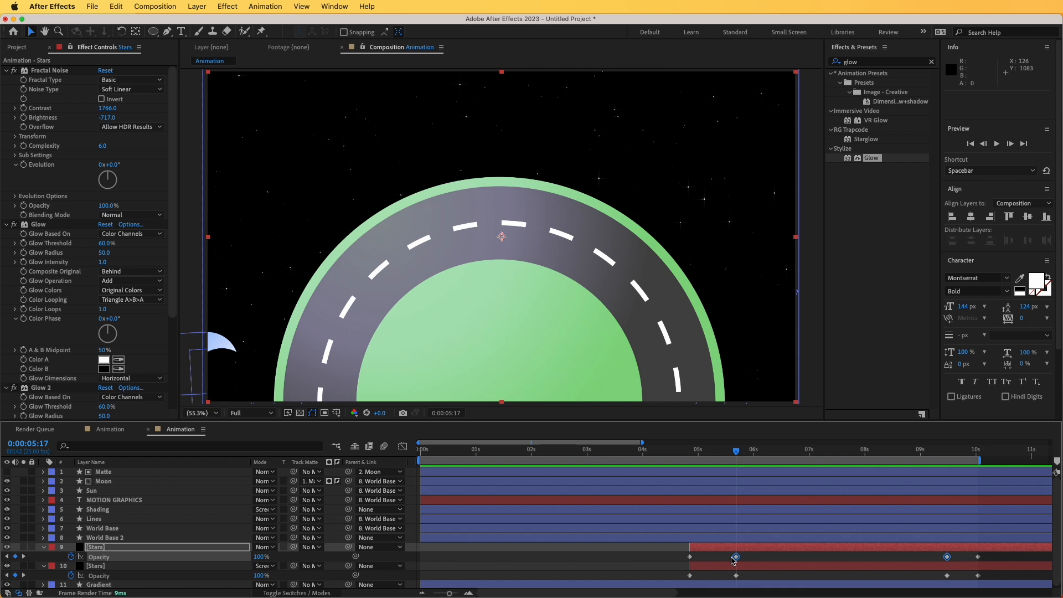
drag(261, 556, 234, 563)
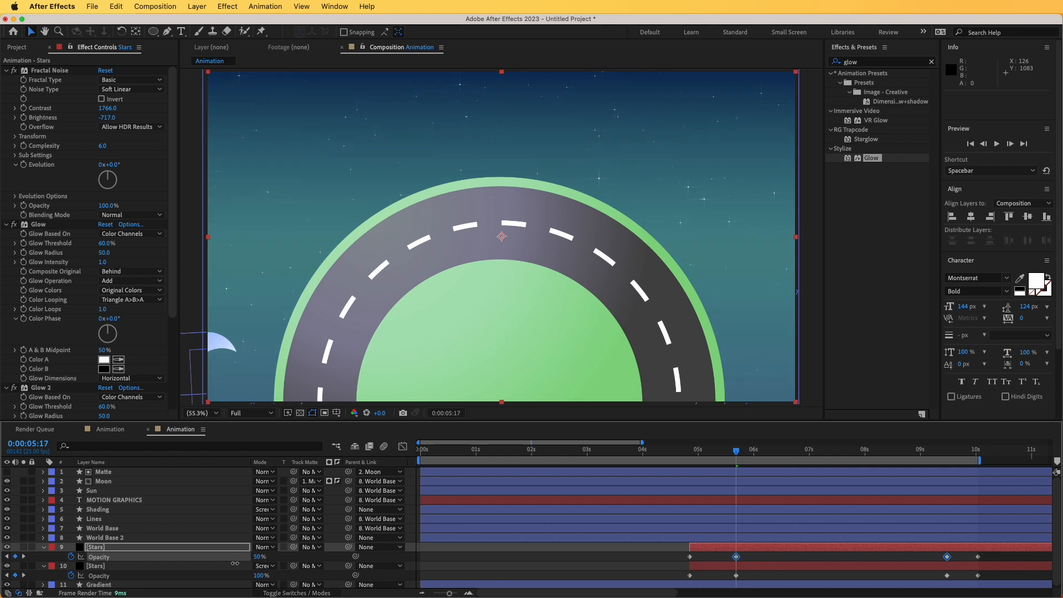
drag(734, 454, 974, 489)
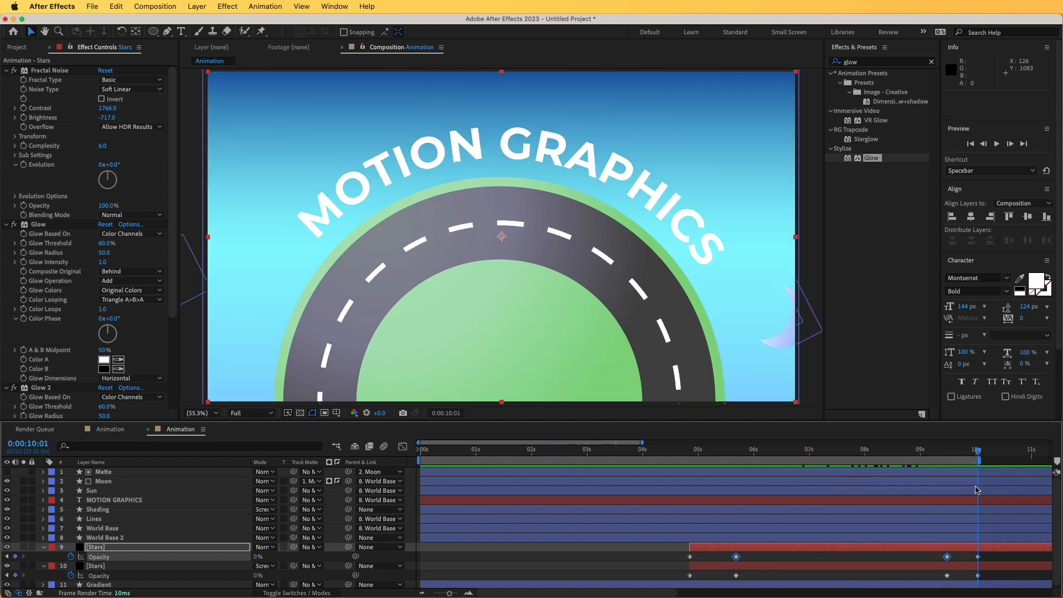